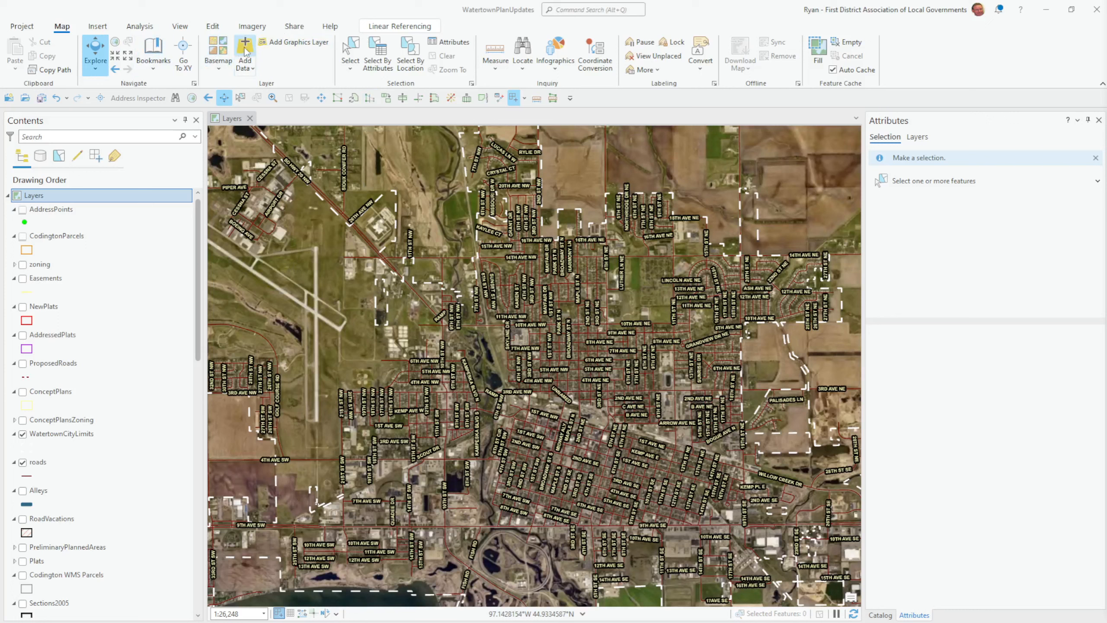
pyautogui.click(179, 26)
pyautogui.click(293, 27)
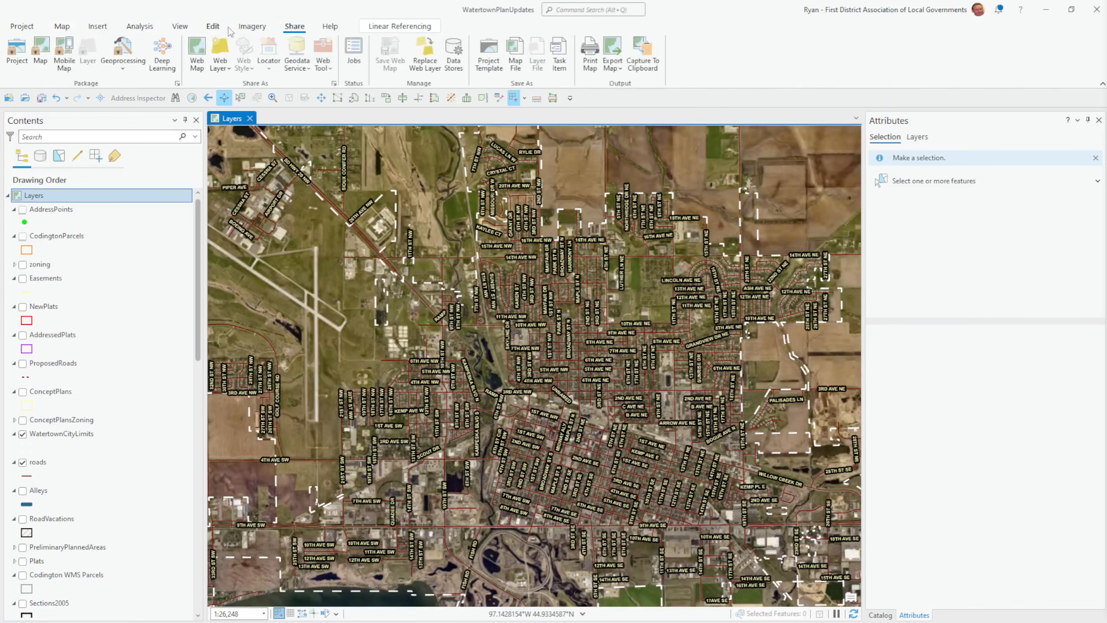
pyautogui.click(63, 28)
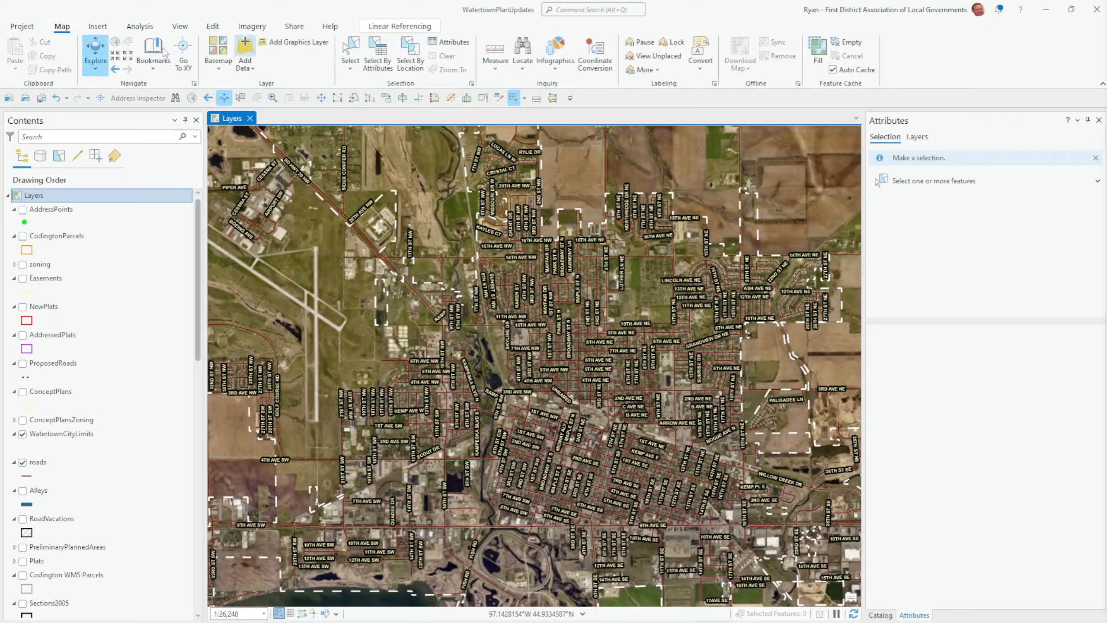
# Start adding data to the map and browse the project's Work folder and databases for the city lands shapefiles
pyautogui.click(245, 52)
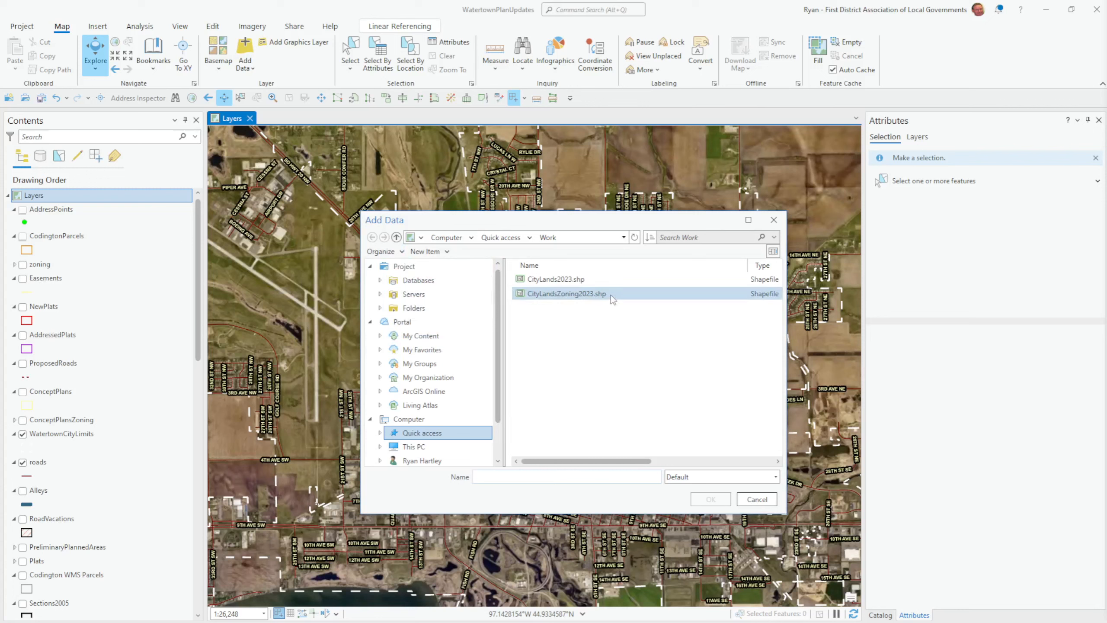
pyautogui.click(414, 309)
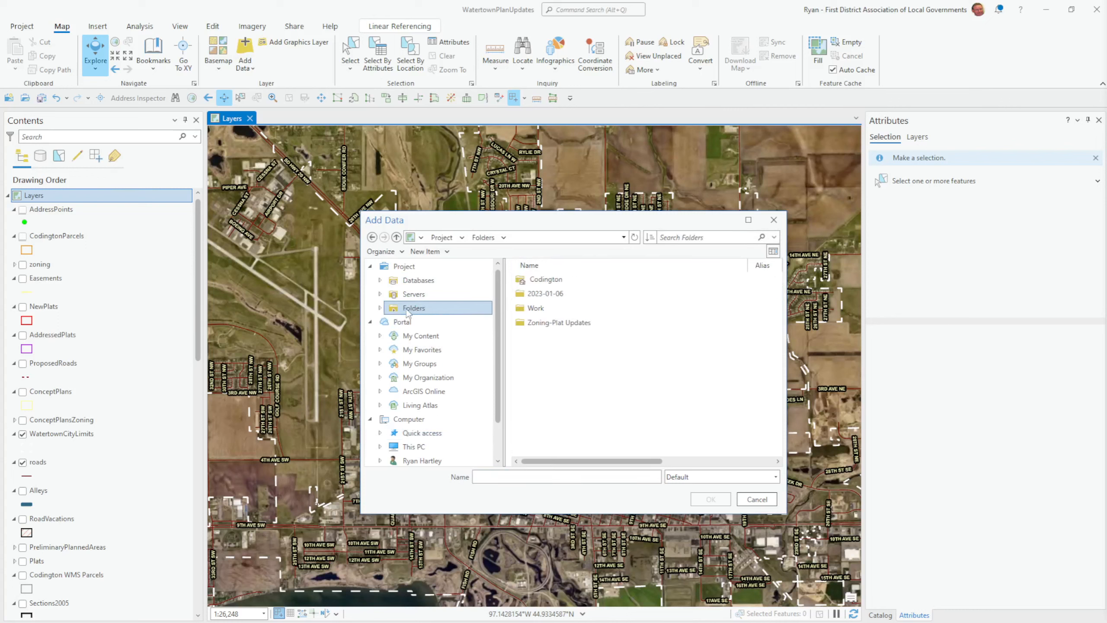
pyautogui.doubleClick(524, 308)
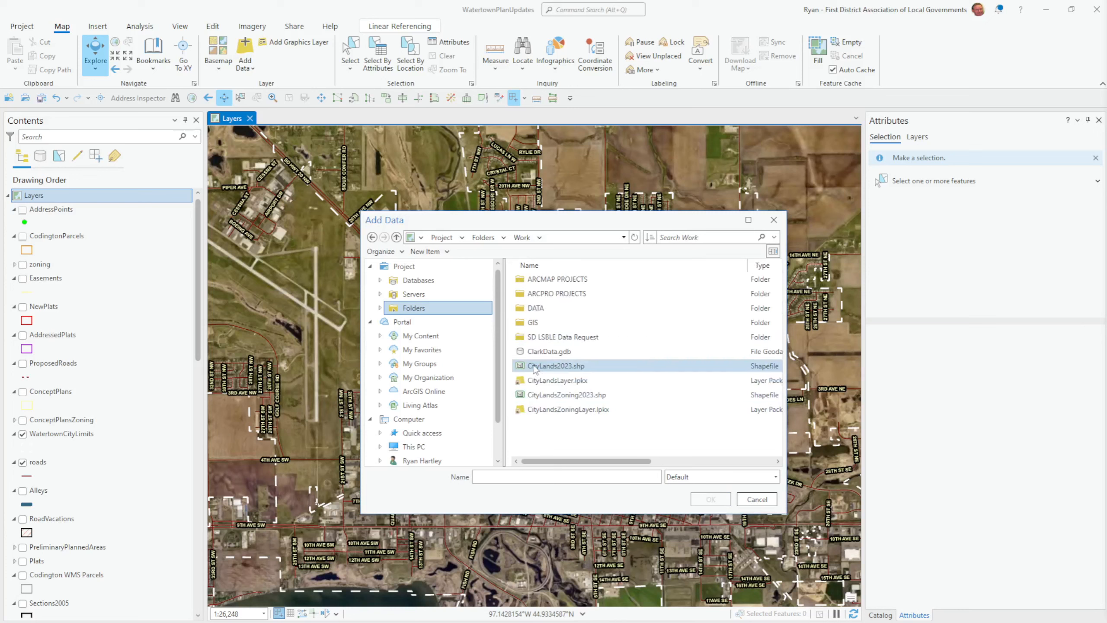
pyautogui.click(545, 366)
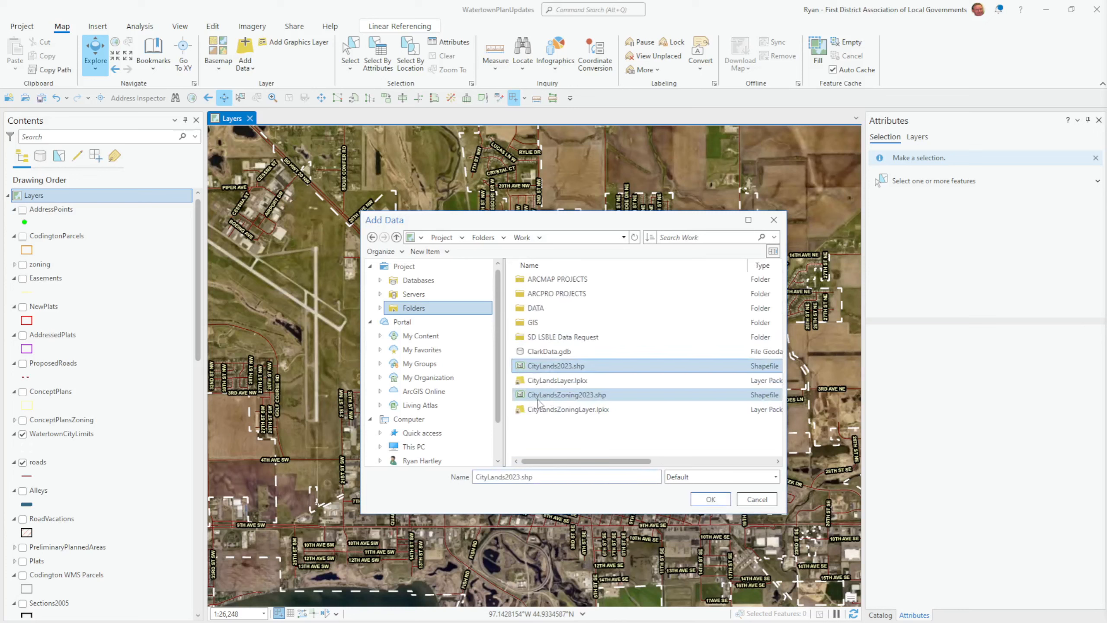
pyautogui.click(541, 400)
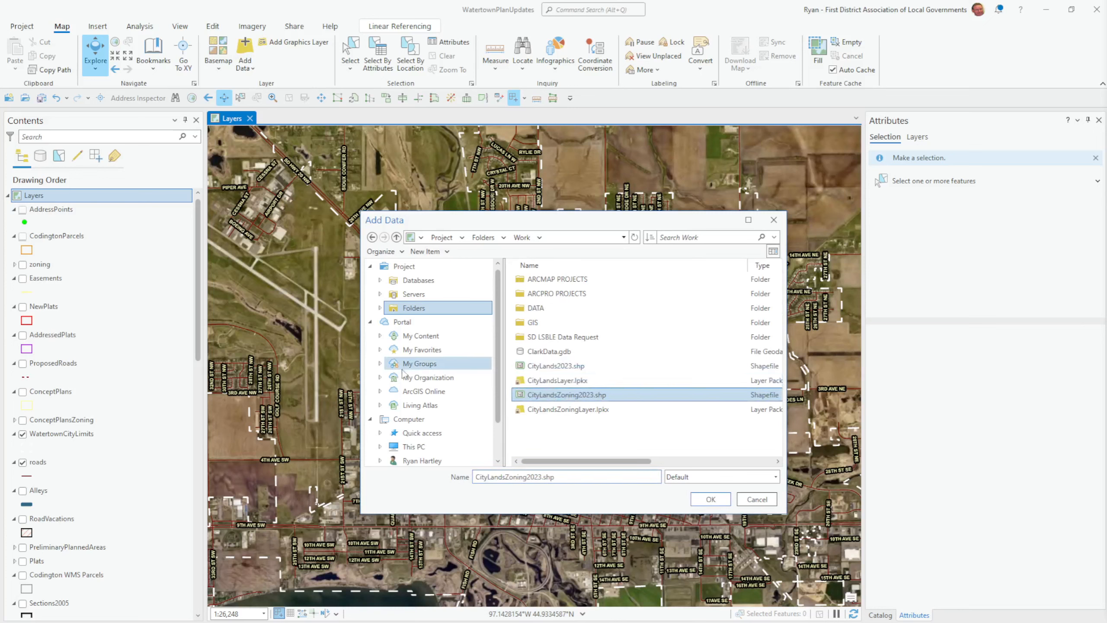
pyautogui.click(413, 284)
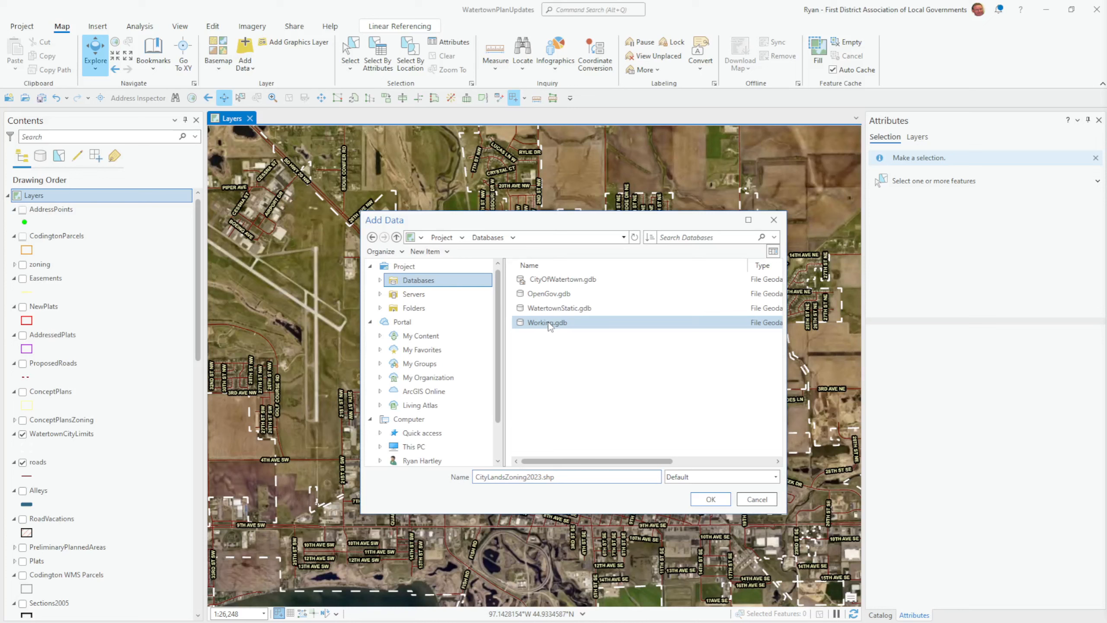
pyautogui.scroll(-1, 416, 406)
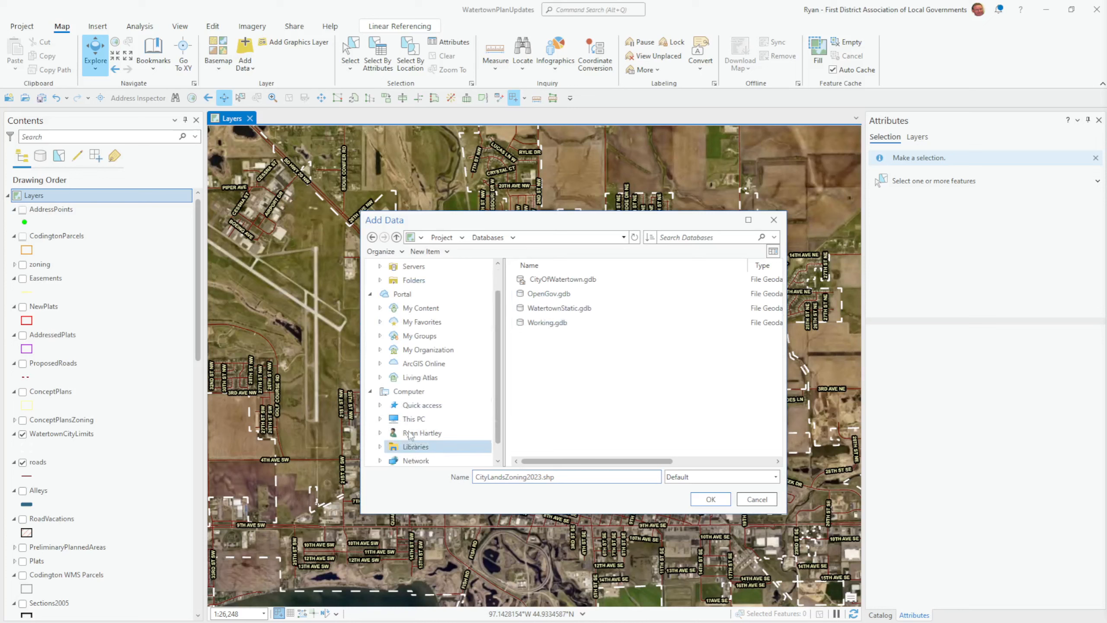
# Browse from This PC to the Work folder on DataDrive (D:)
pyautogui.click(409, 419)
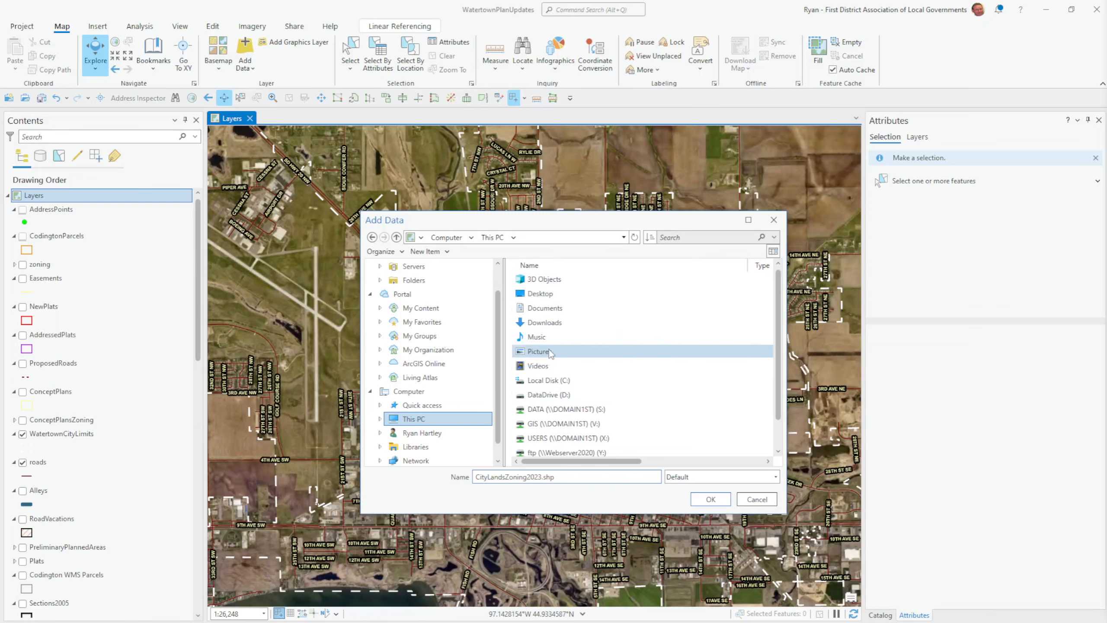
pyautogui.scroll(-1, 549, 388)
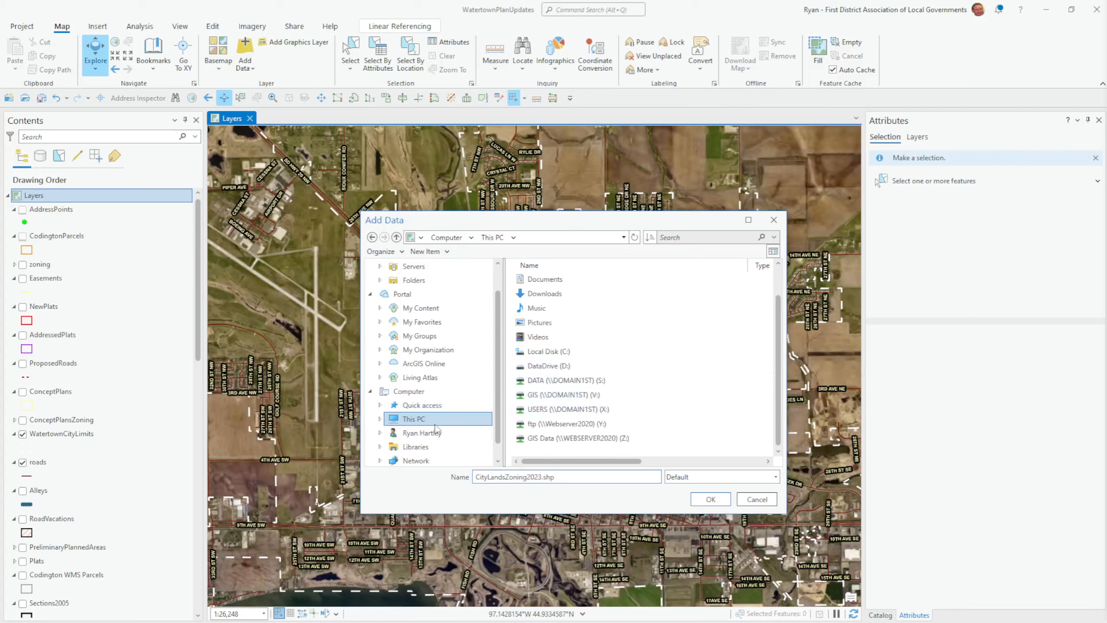
pyautogui.click(562, 394)
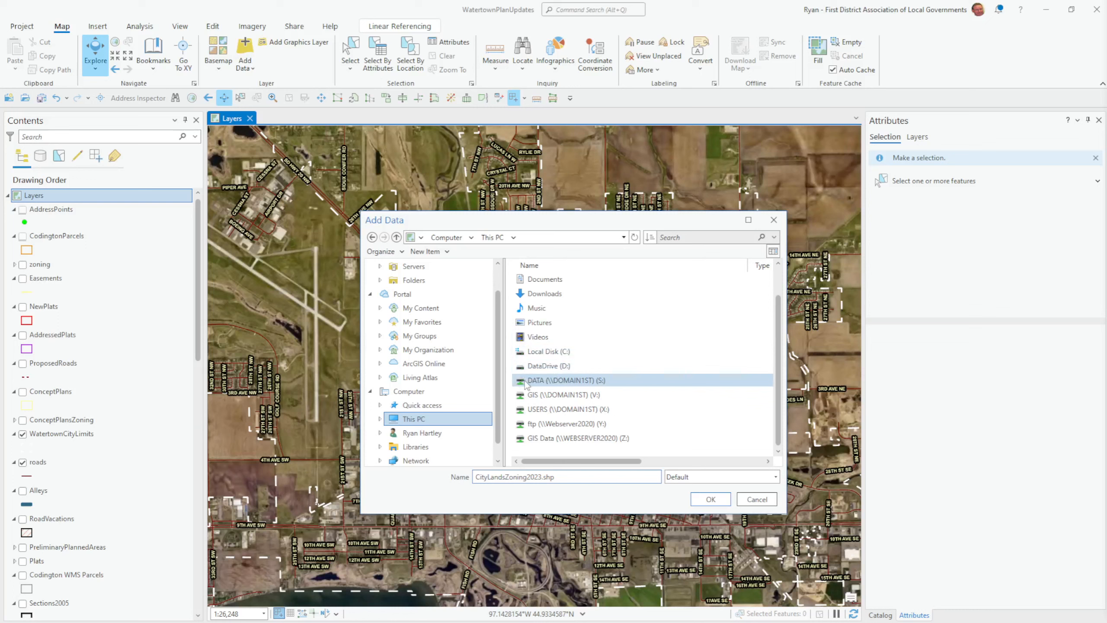
pyautogui.click(530, 366)
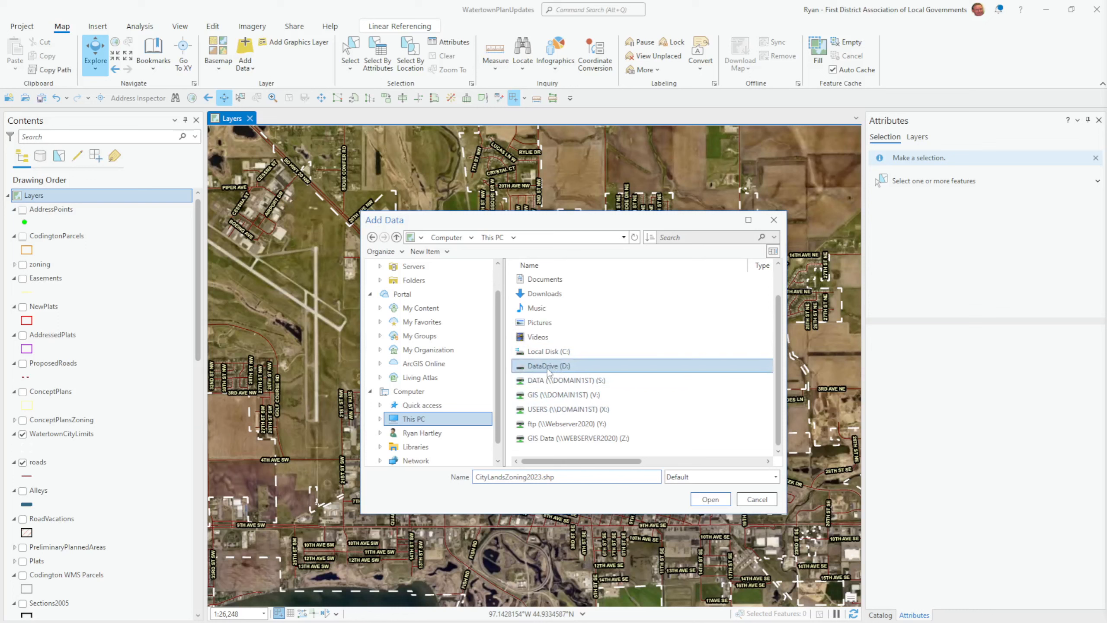
pyautogui.doubleClick(541, 369)
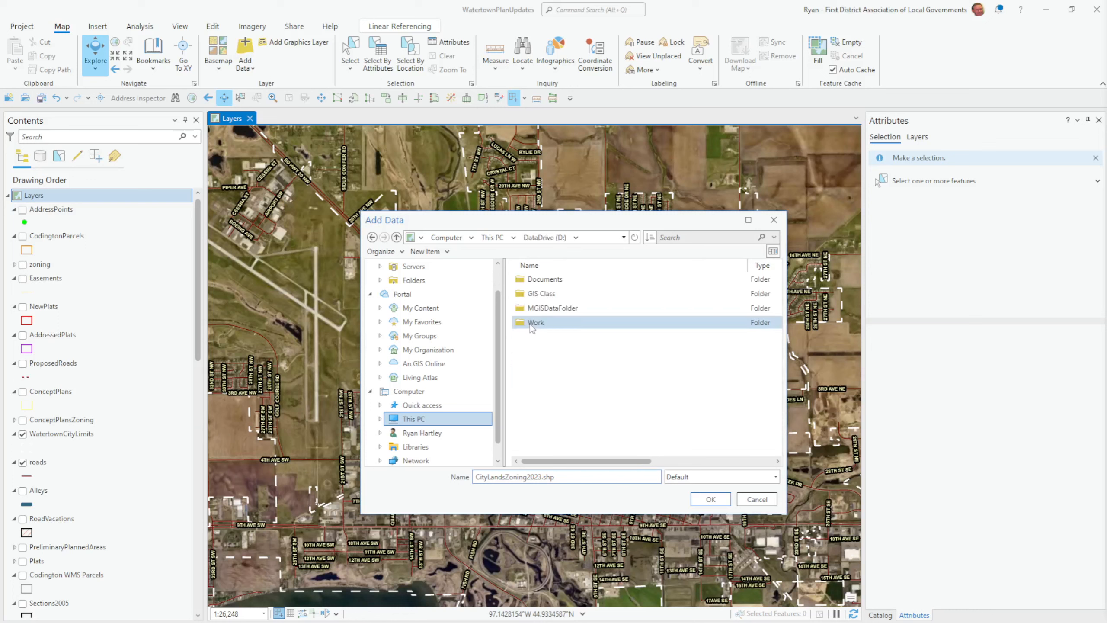
pyautogui.doubleClick(541, 322)
# Add both CityLands2023.shp and CityLandsZoning2023.shp from the Work folder to the map
pyautogui.click(542, 365)
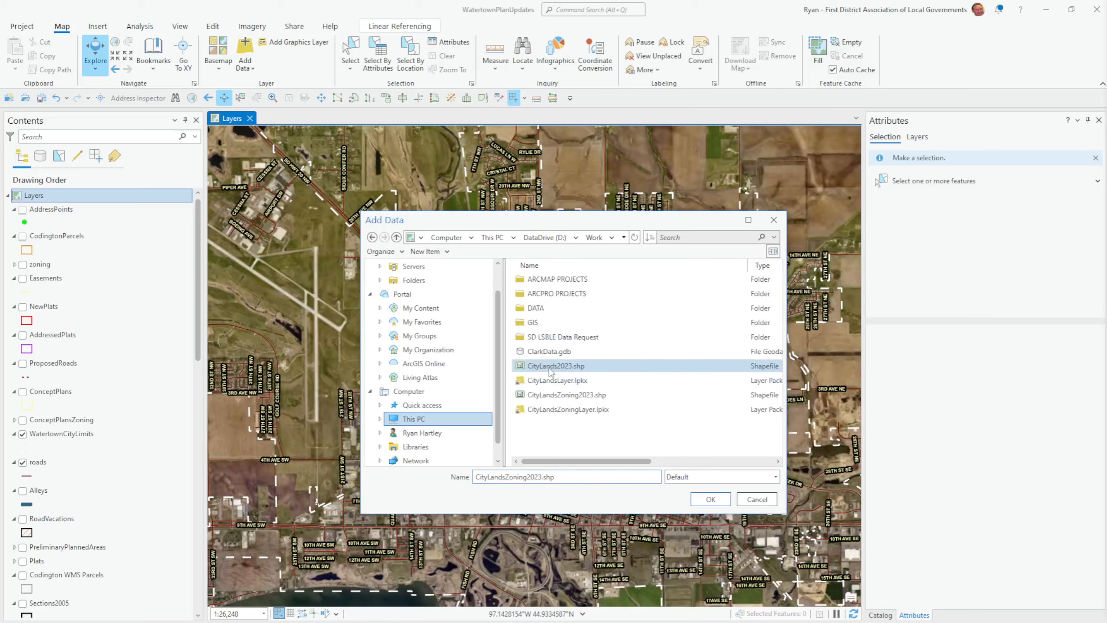
pyautogui.keyDown('ctrl'); pyautogui.click(543, 395); pyautogui.keyUp('ctrl')
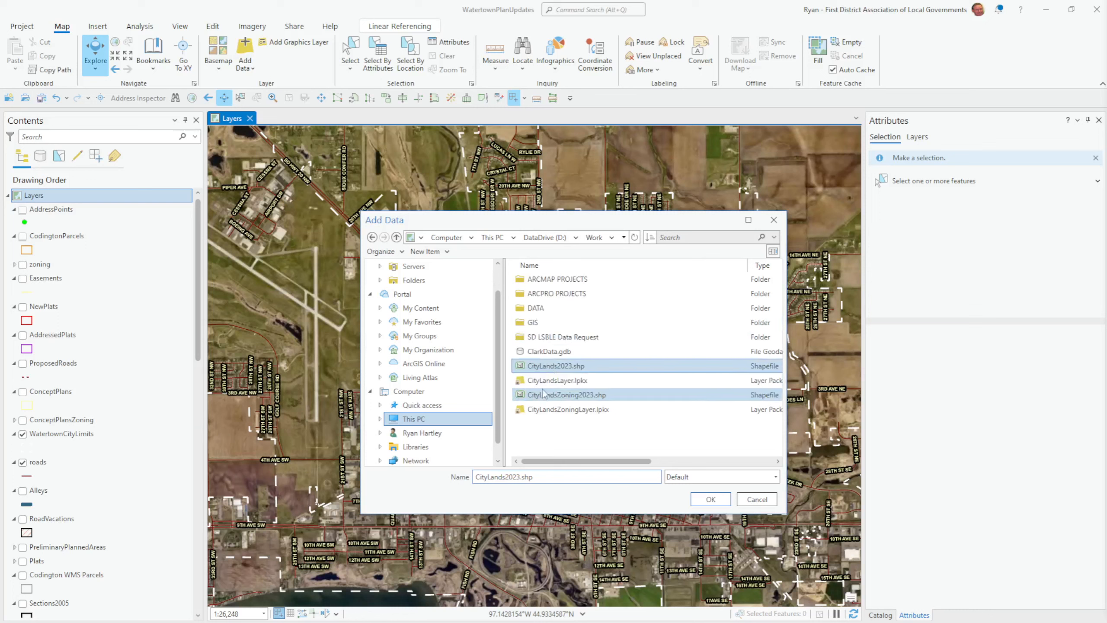
pyautogui.keyDown('ctrl'); pyautogui.click(542, 395); pyautogui.keyUp('ctrl')
pyautogui.click(545, 396)
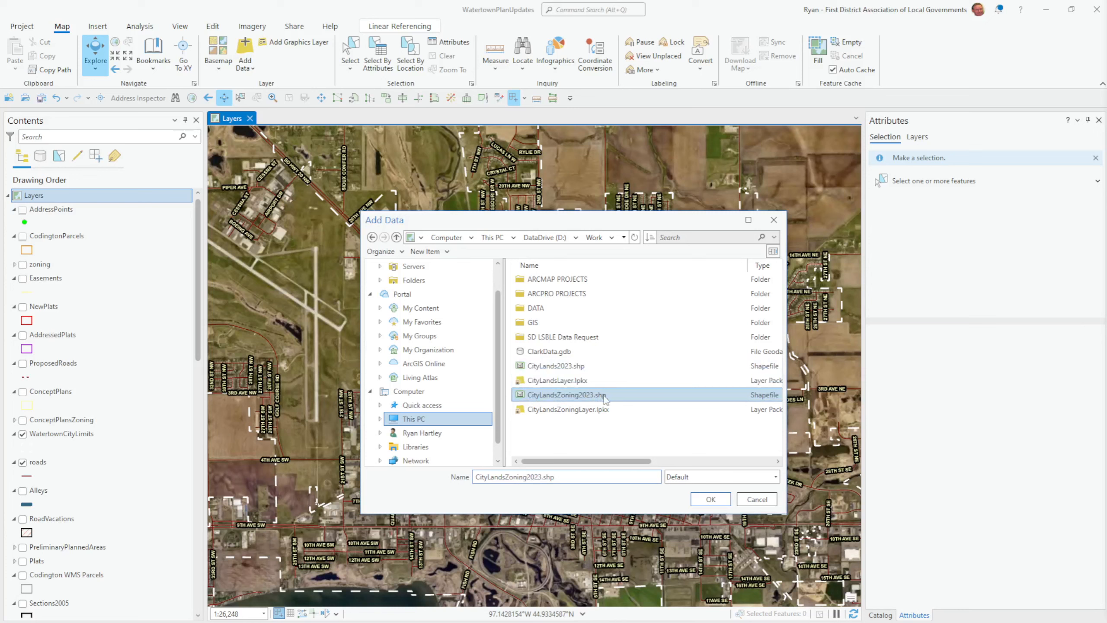
pyautogui.click(544, 365)
pyautogui.keyDown('ctrl'); pyautogui.click(551, 395); pyautogui.keyUp('ctrl')
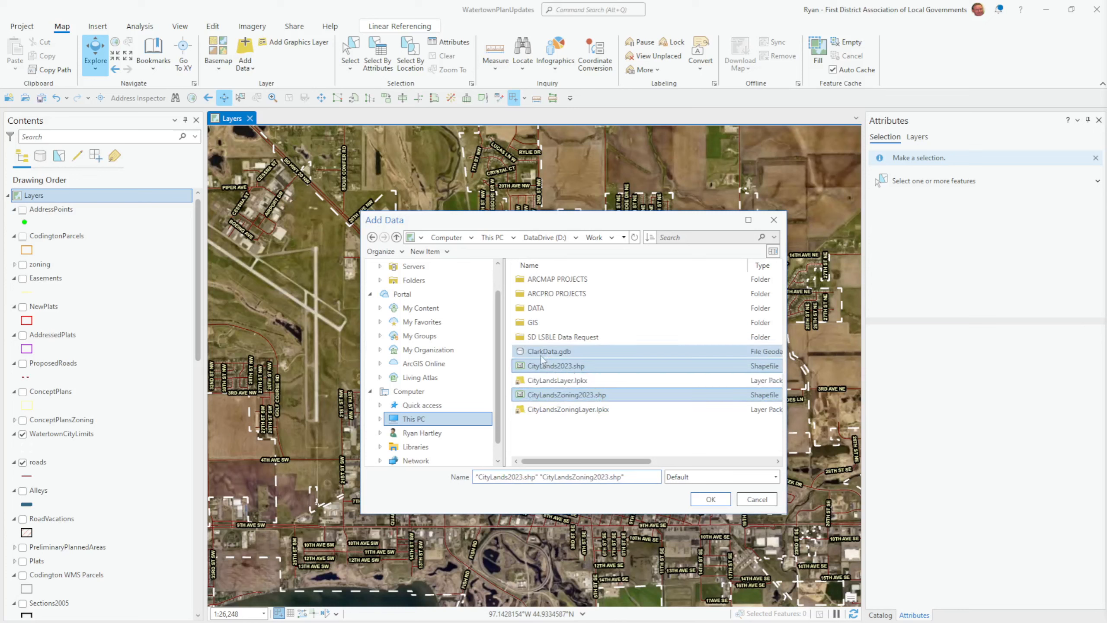
pyautogui.click(709, 501)
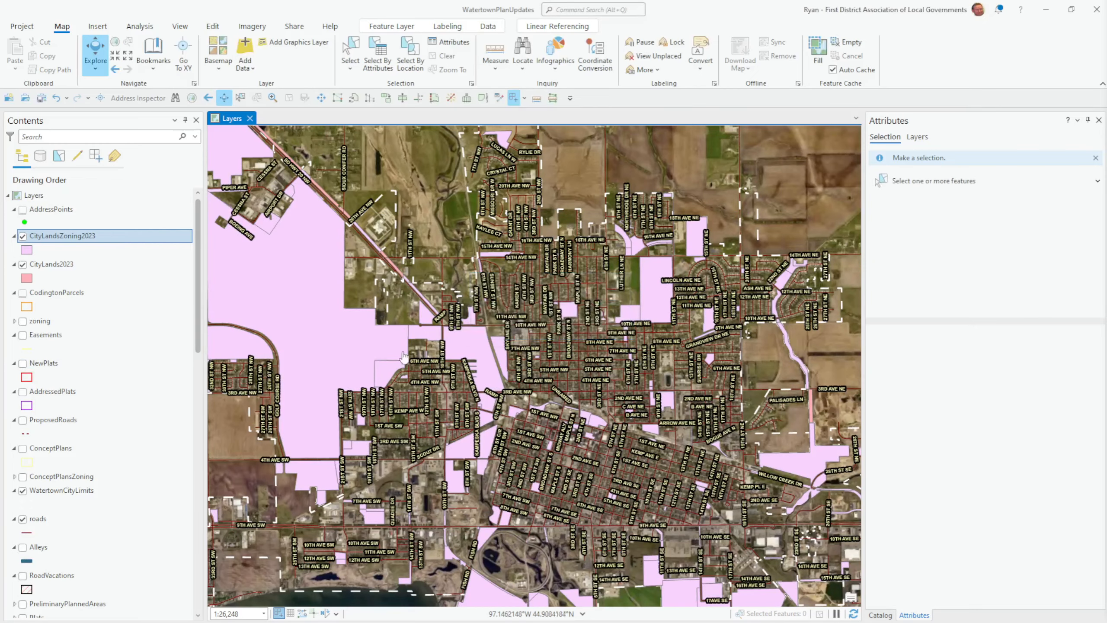
# Move CityLandsZoning2023 below CityLands2023 in the drawing order and select the CityLands2023 layer
pyautogui.scroll(-5, 352, 301)
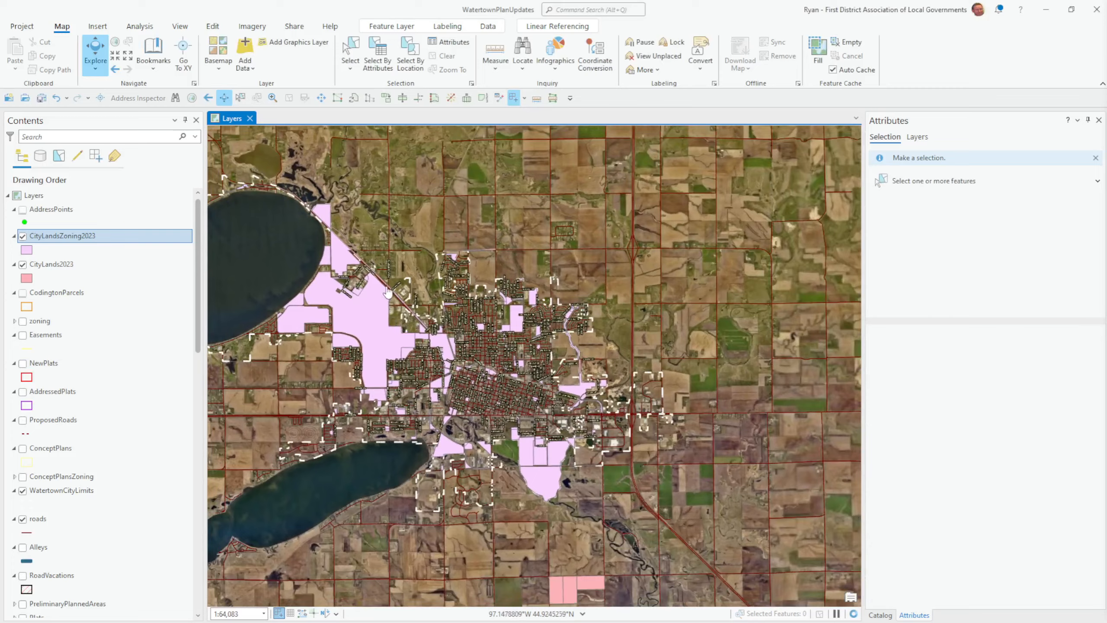
pyautogui.moveTo(383, 290); pyautogui.dragTo(507, 331)
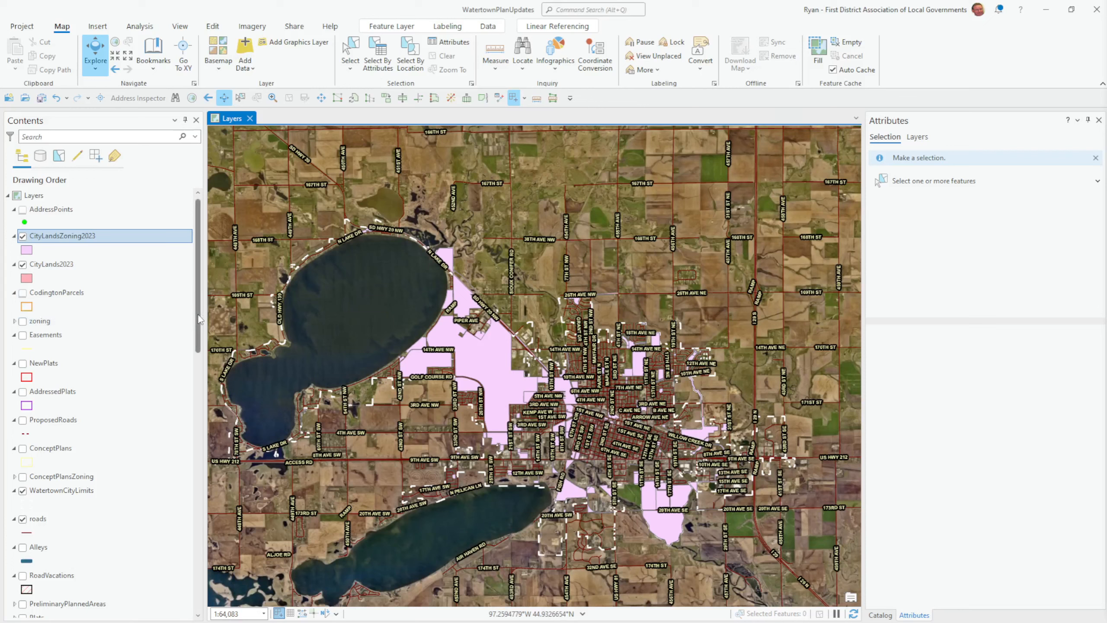
pyautogui.moveTo(76, 239); pyautogui.dragTo(72, 266)
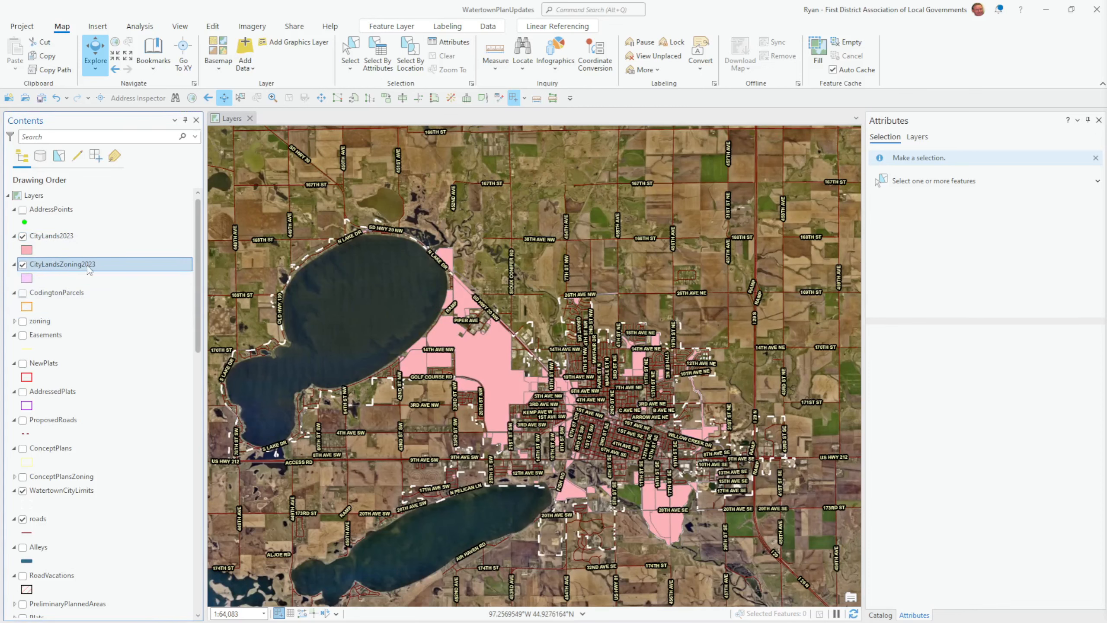
pyautogui.click(60, 240)
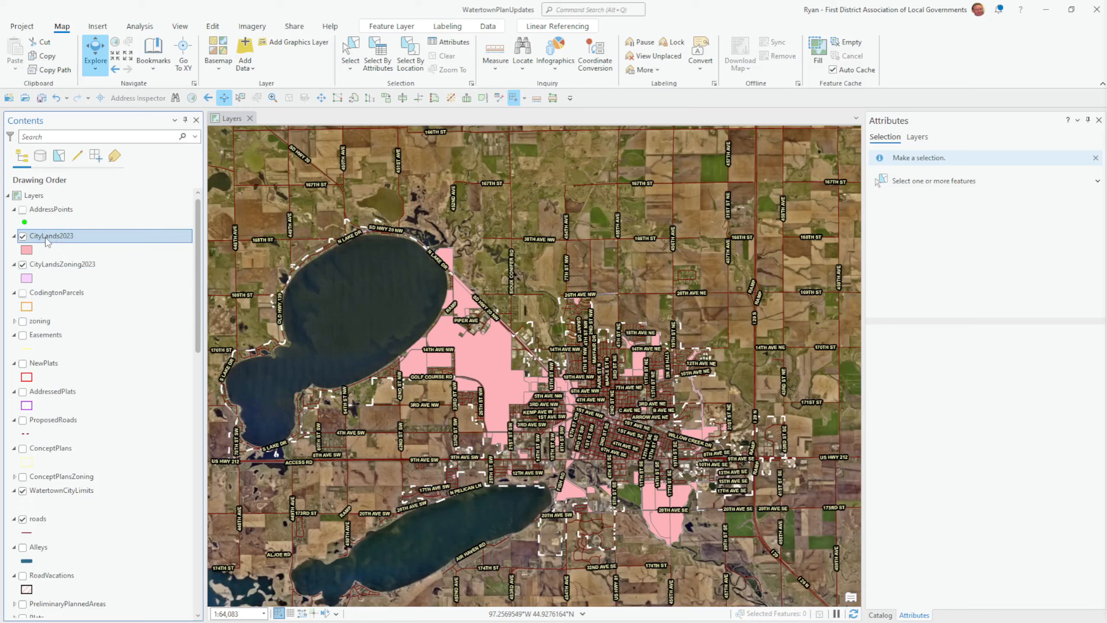
# Set the CityLands2023 out-beyond visibility limit to 1:24,000 and test it at closer and wider map scales
pyautogui.click(381, 27)
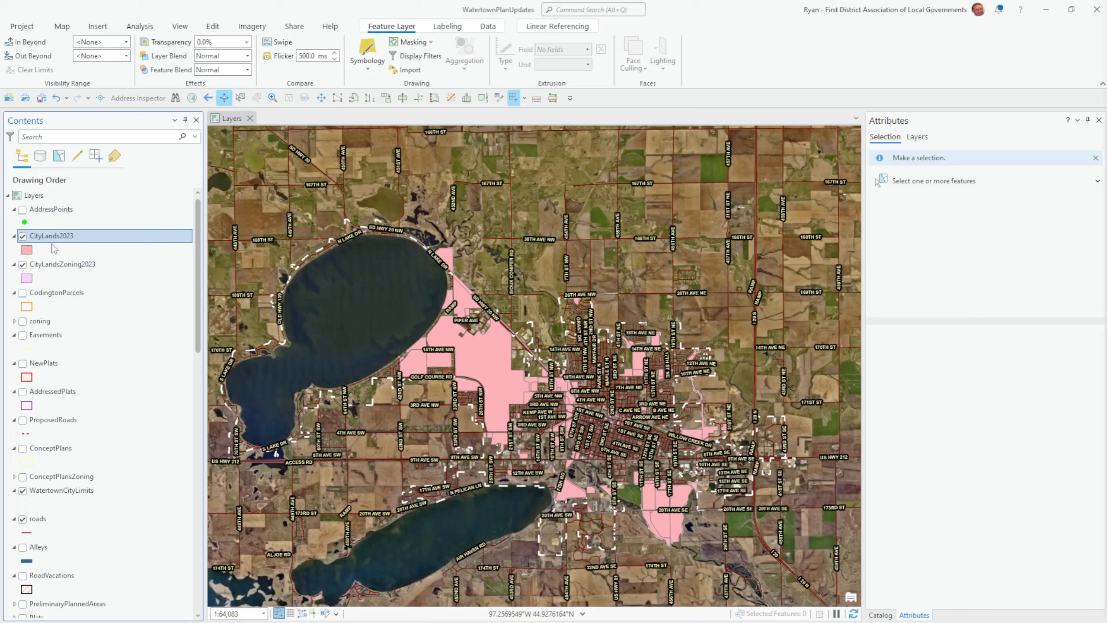
pyautogui.click(126, 56)
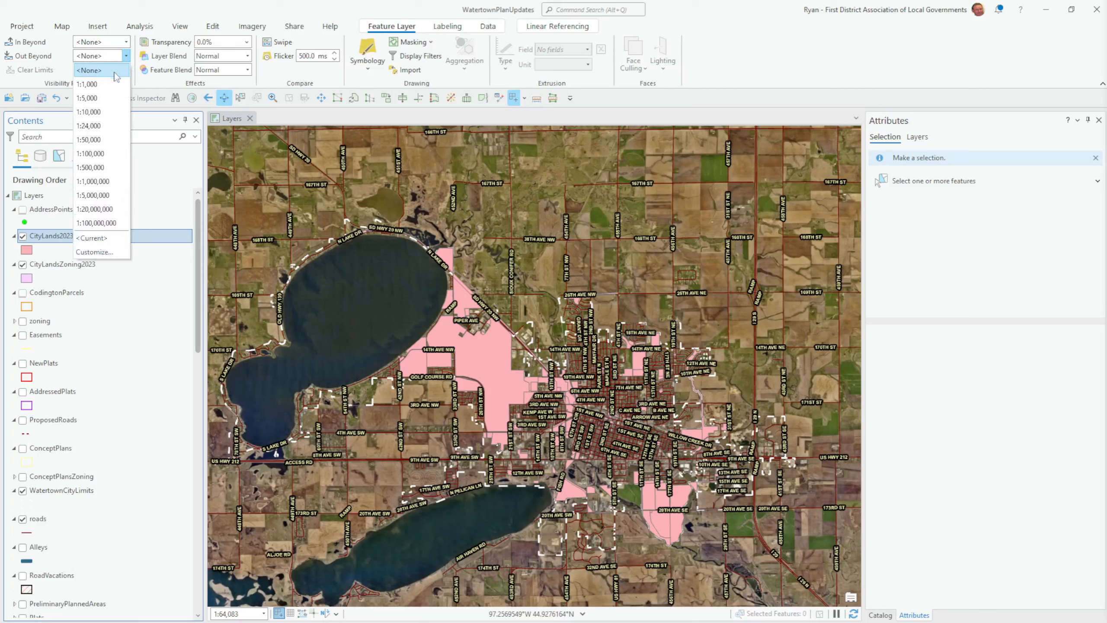
pyautogui.click(97, 131)
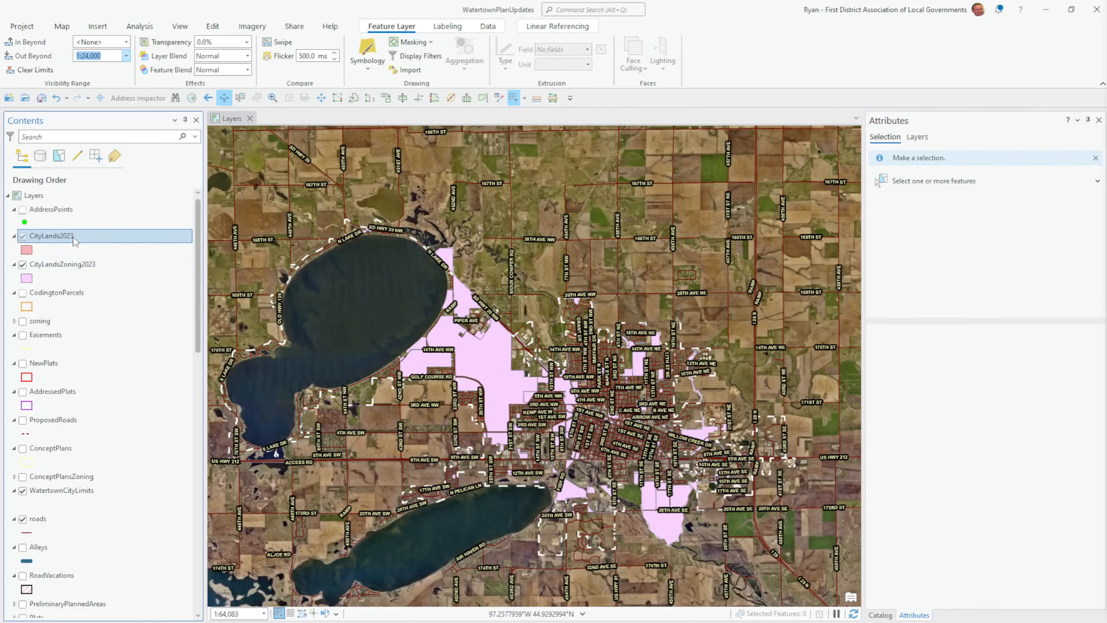
pyautogui.scroll(5, 484, 381)
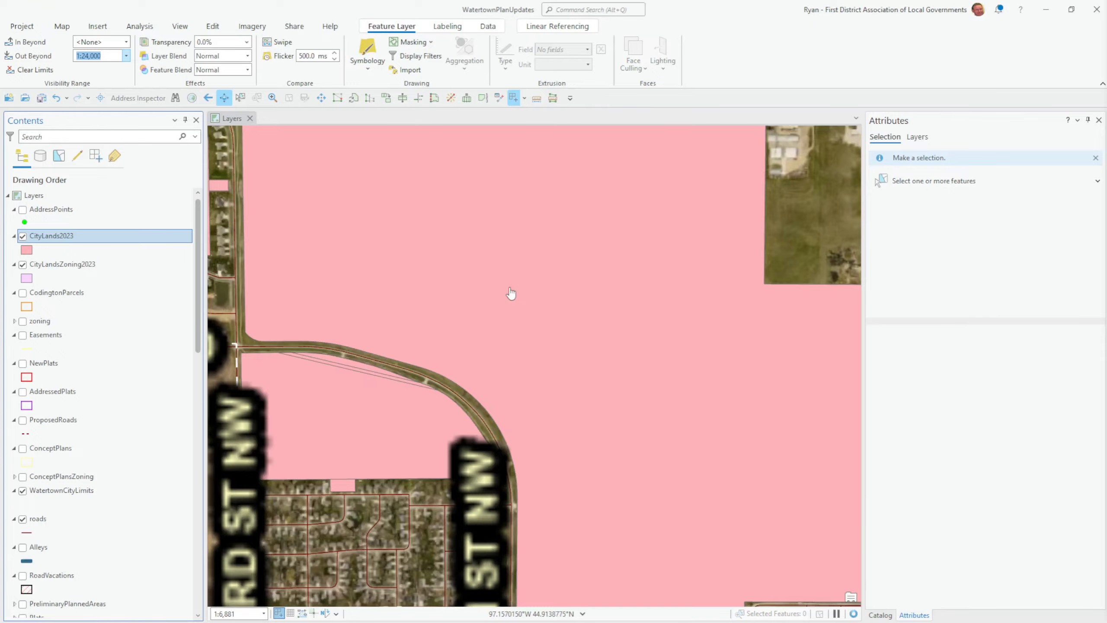
pyautogui.scroll(-5, 510, 293)
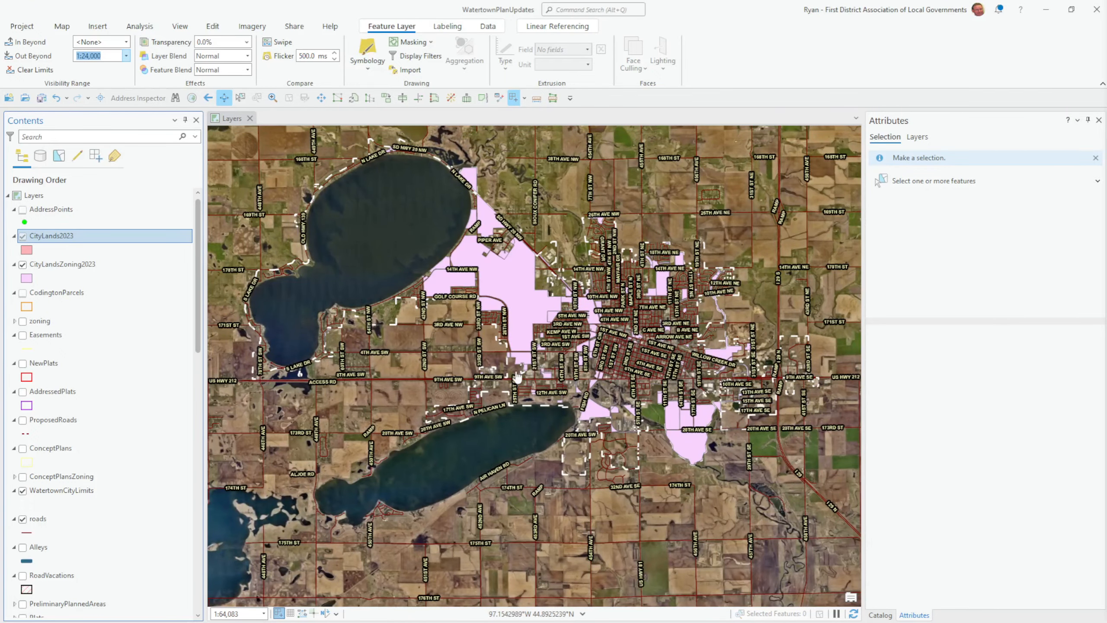
# Set the CityLands2023 out-beyond limit back to <None> and turn off the CityLandsZoning2023 layer
pyautogui.click(126, 55)
pyautogui.click(90, 68)
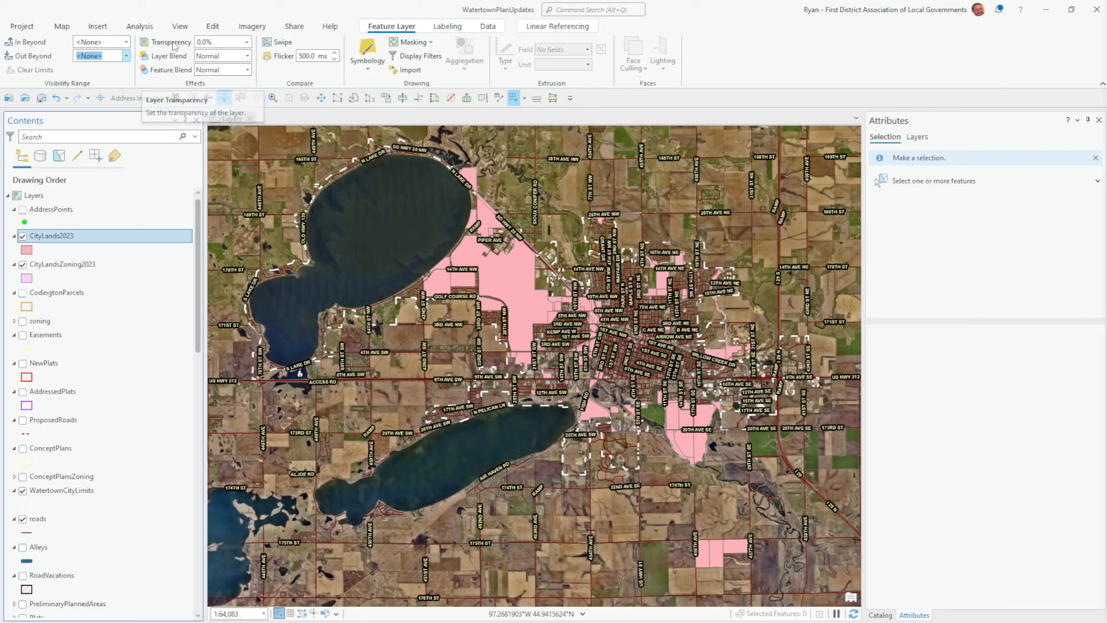
pyautogui.click(23, 265)
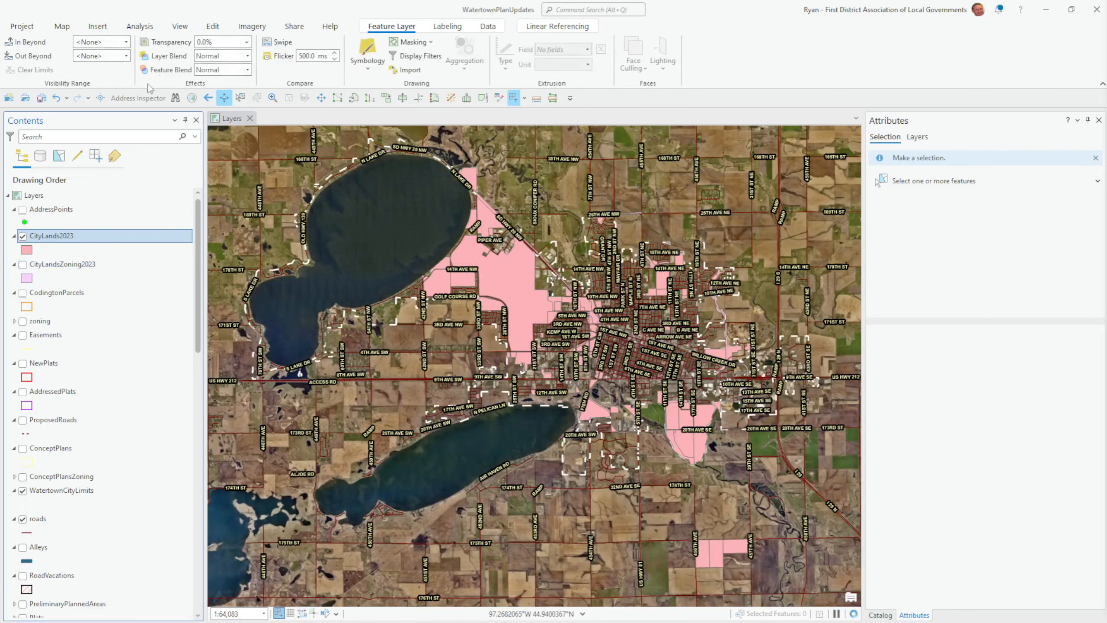
# Try transparencies of 78.2% and 33.3% on the CityLands2023 layer
pyautogui.click(246, 43)
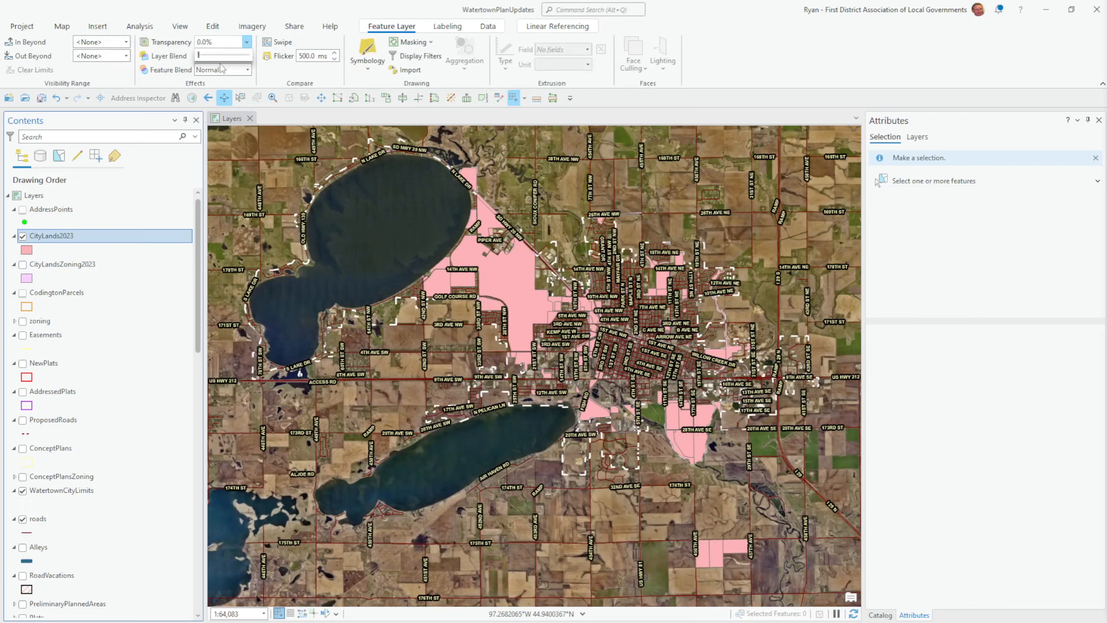
pyautogui.moveTo(199, 55); pyautogui.dragTo(237, 62)
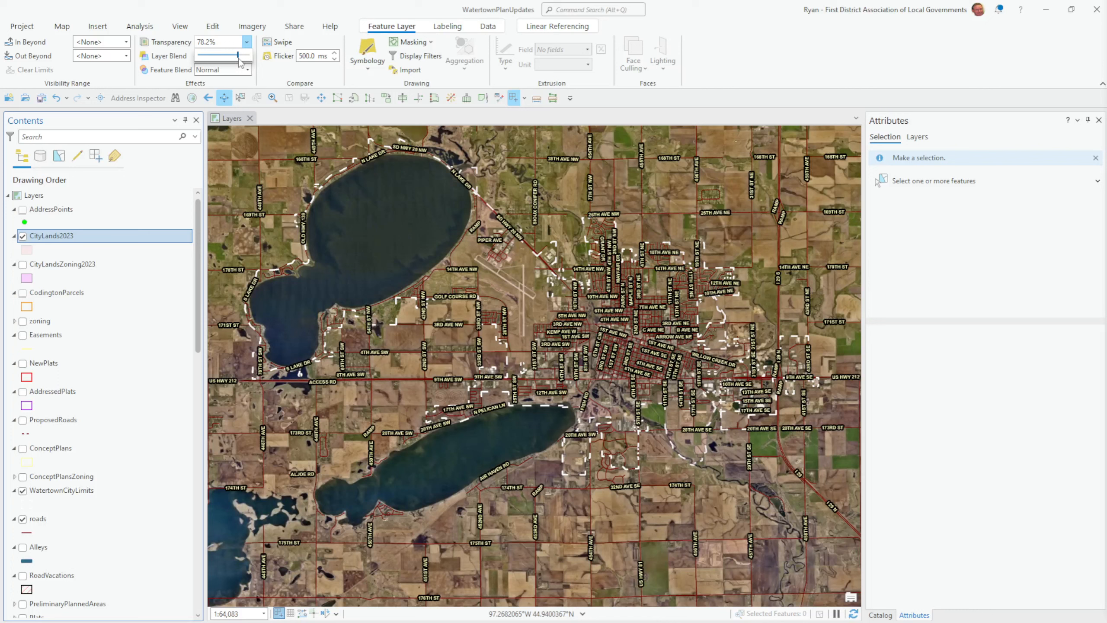
pyautogui.moveTo(240, 62); pyautogui.dragTo(217, 64)
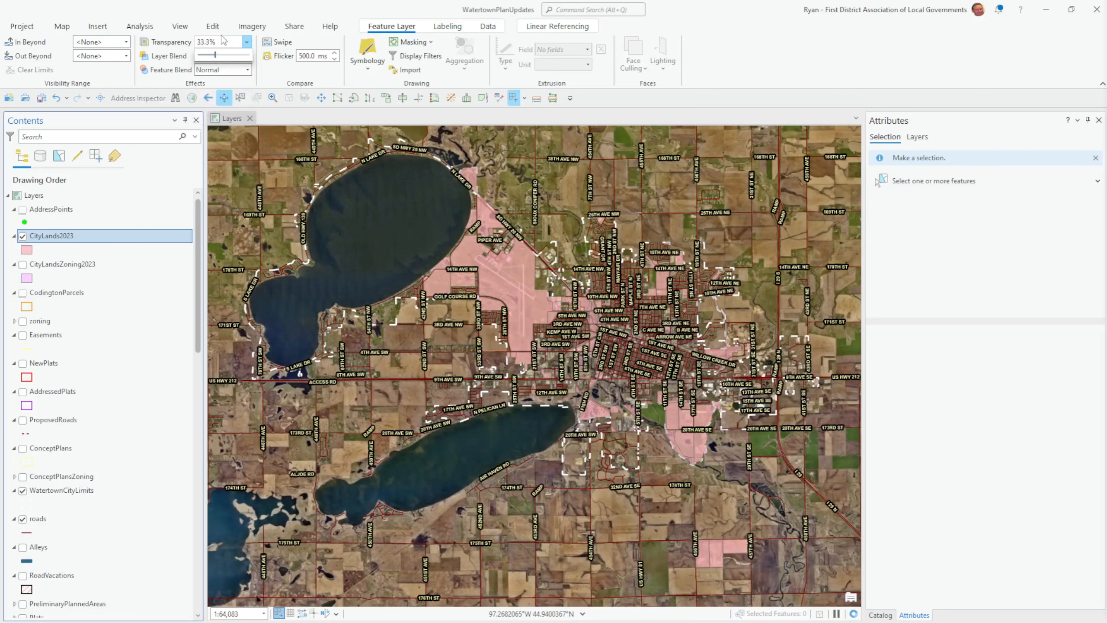
# Set the CityLands2023 transparency to 50%, and lower it to about 33%
pyautogui.click(221, 42)
pyautogui.write('50')
pyautogui.press('Return')
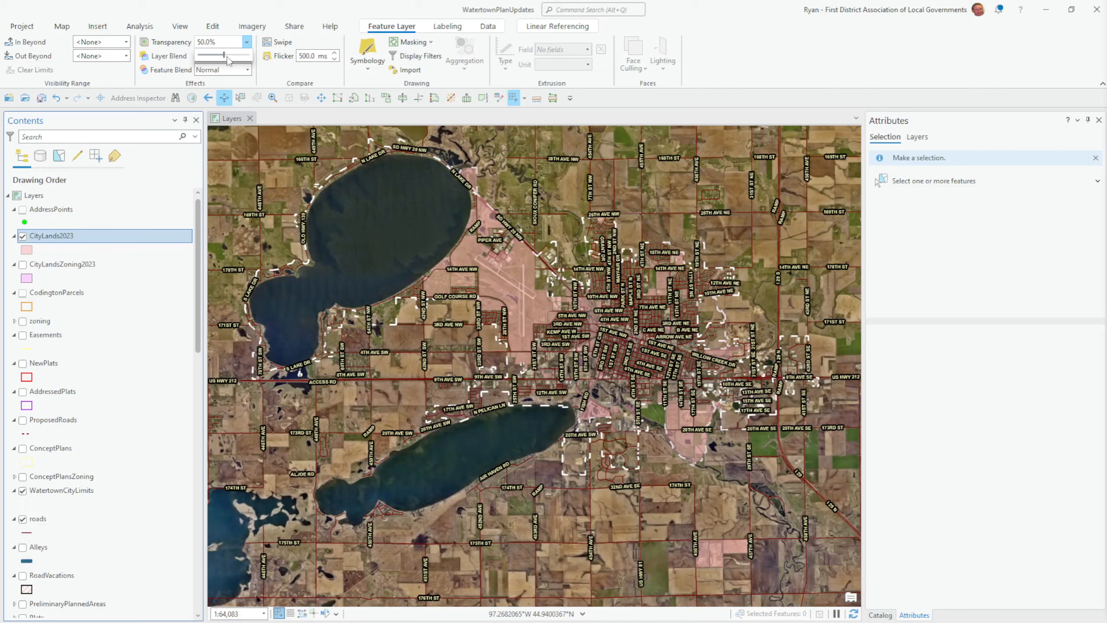
pyautogui.moveTo(226, 56); pyautogui.dragTo(219, 57)
pyautogui.moveTo(224, 56)
pyautogui.mouseDown()
pyautogui.moveTo(199, 59)
pyautogui.moveTo(216, 64)
pyautogui.mouseUp()
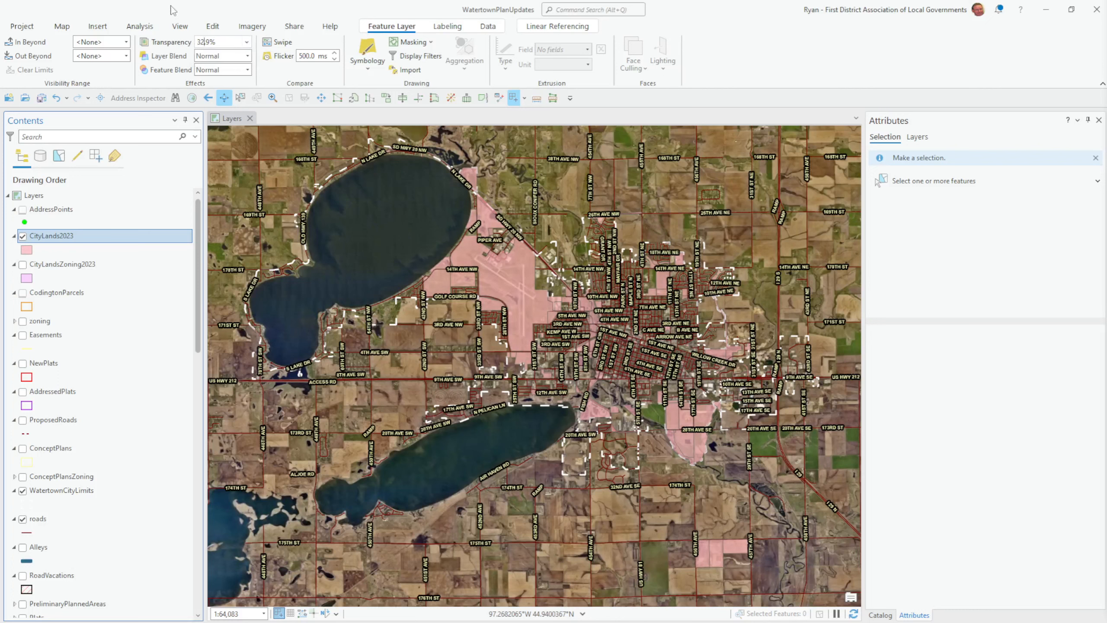
# Set the CityLands2023 layer transparency to 0% and set its polygon symbol's fill to no color
pyautogui.click(246, 42)
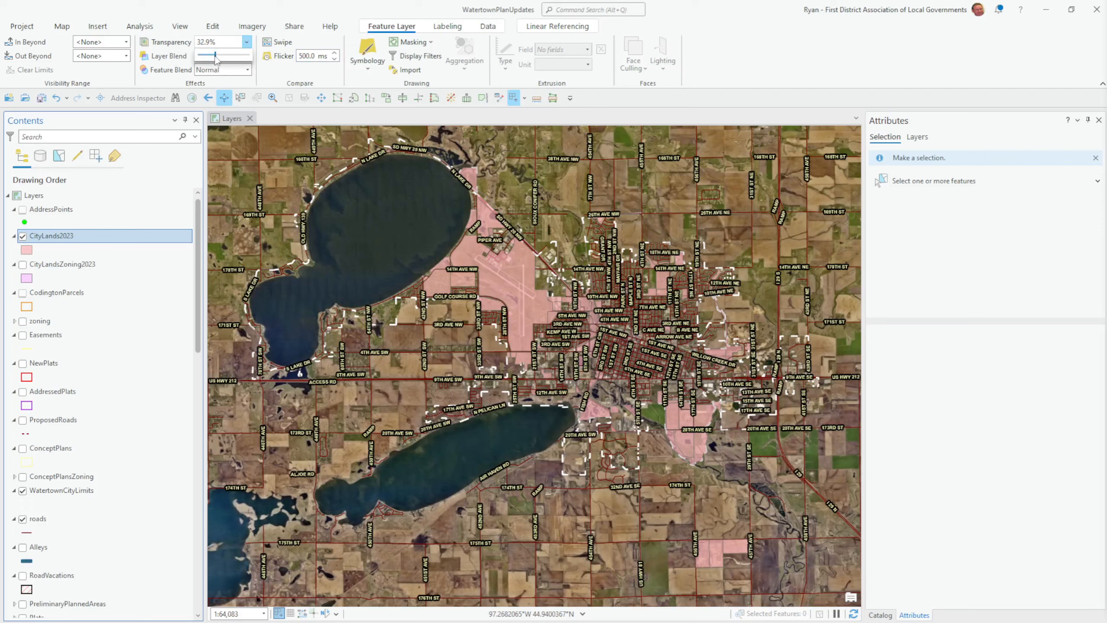
pyautogui.moveTo(215, 58); pyautogui.dragTo(196, 60)
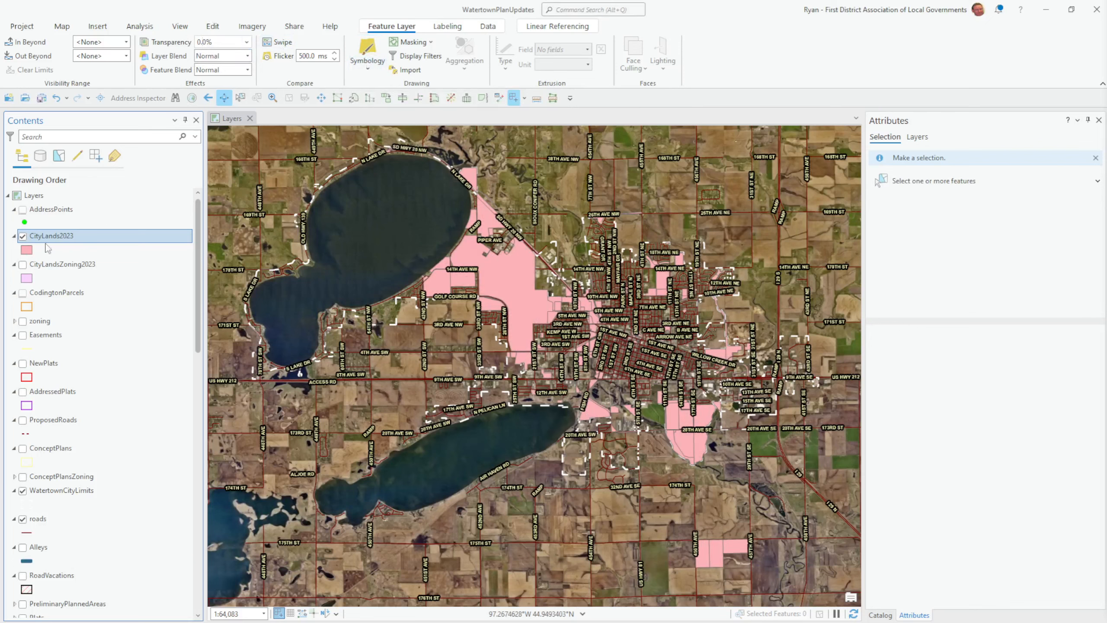
pyautogui.click(371, 50)
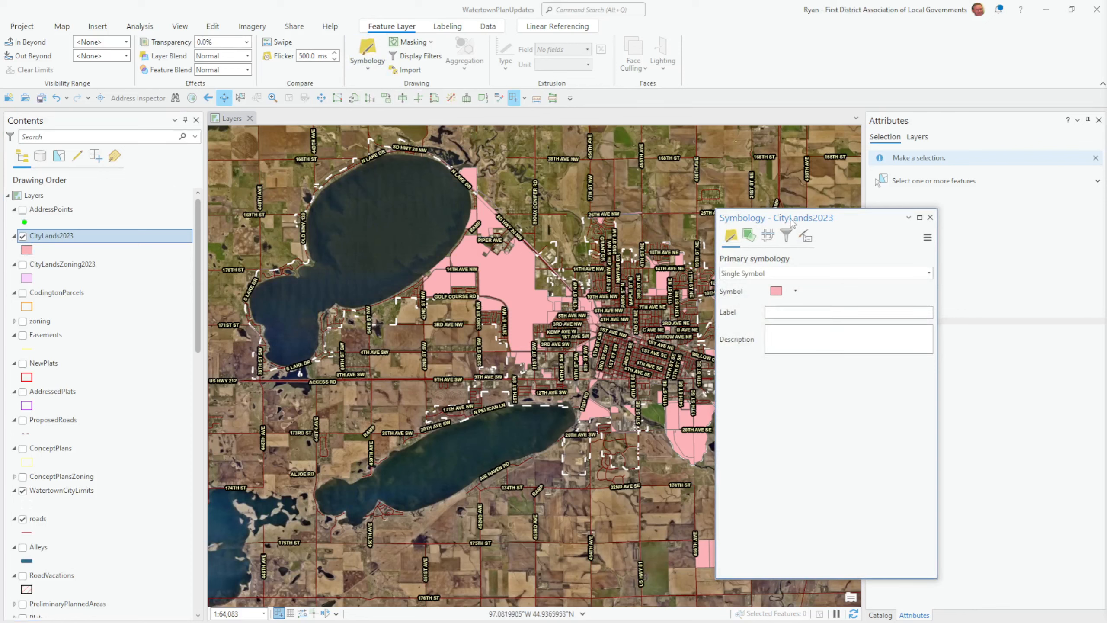
pyautogui.moveTo(768, 214); pyautogui.dragTo(482, 185)
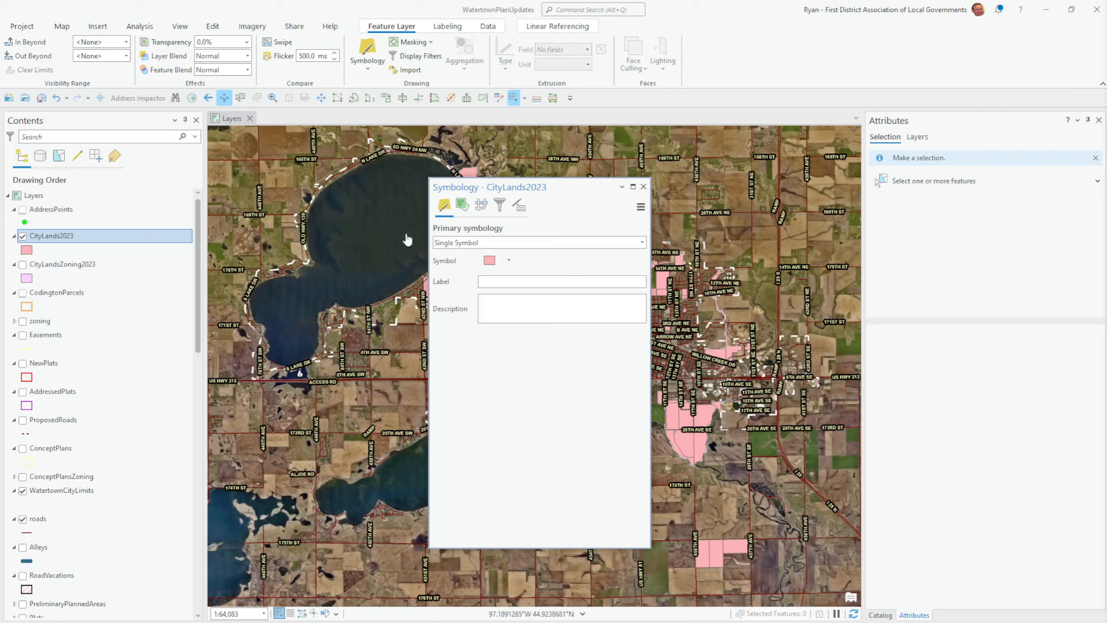
pyautogui.click(489, 261)
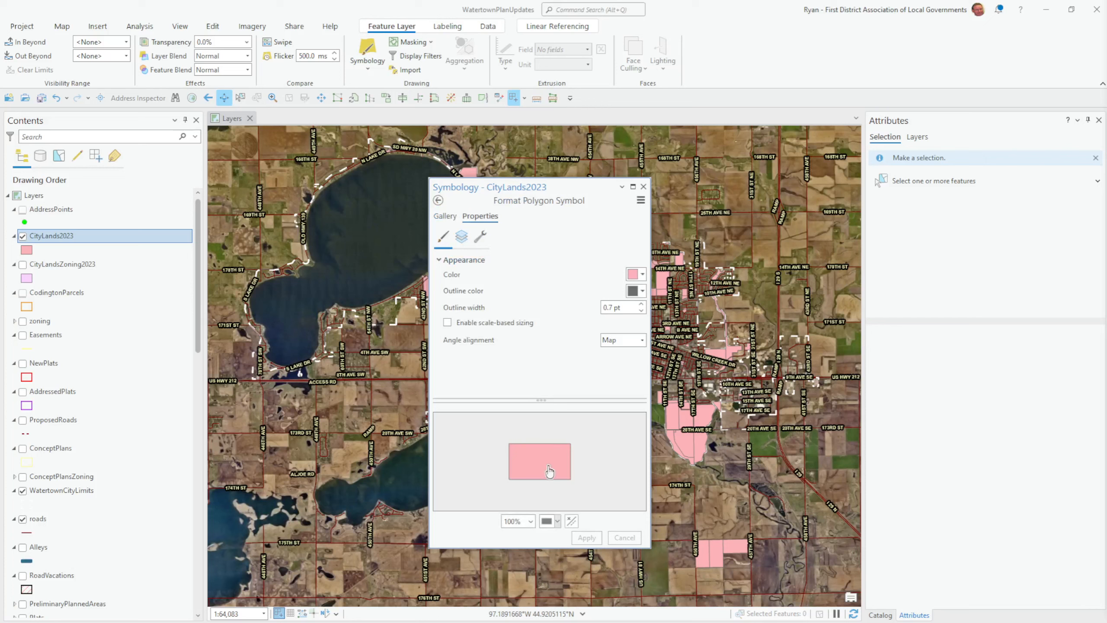
pyautogui.click(636, 278)
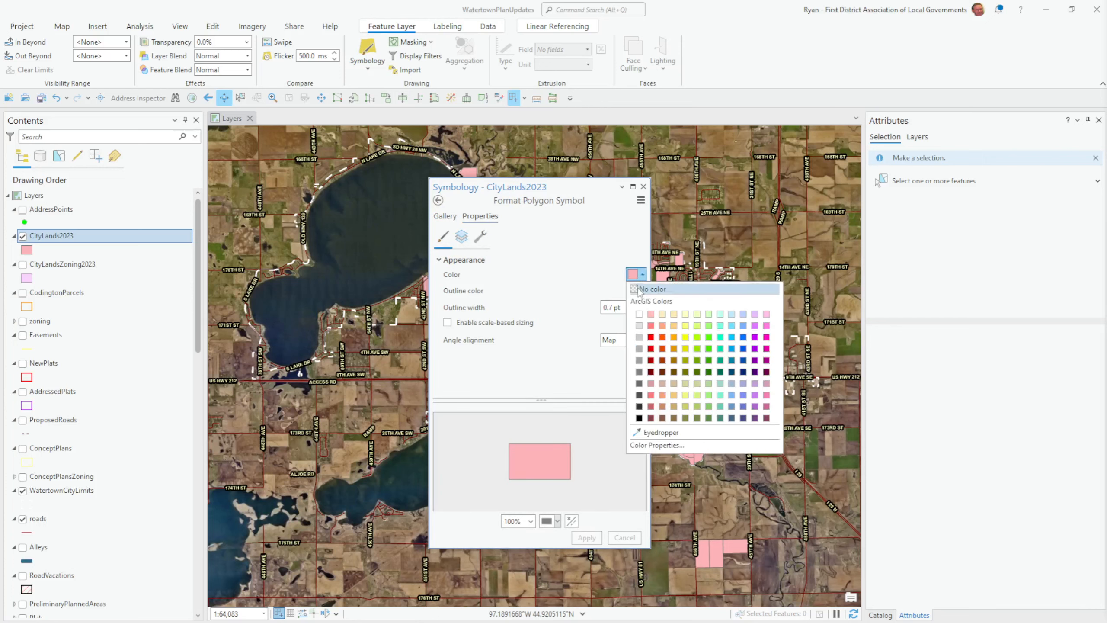
pyautogui.click(639, 290)
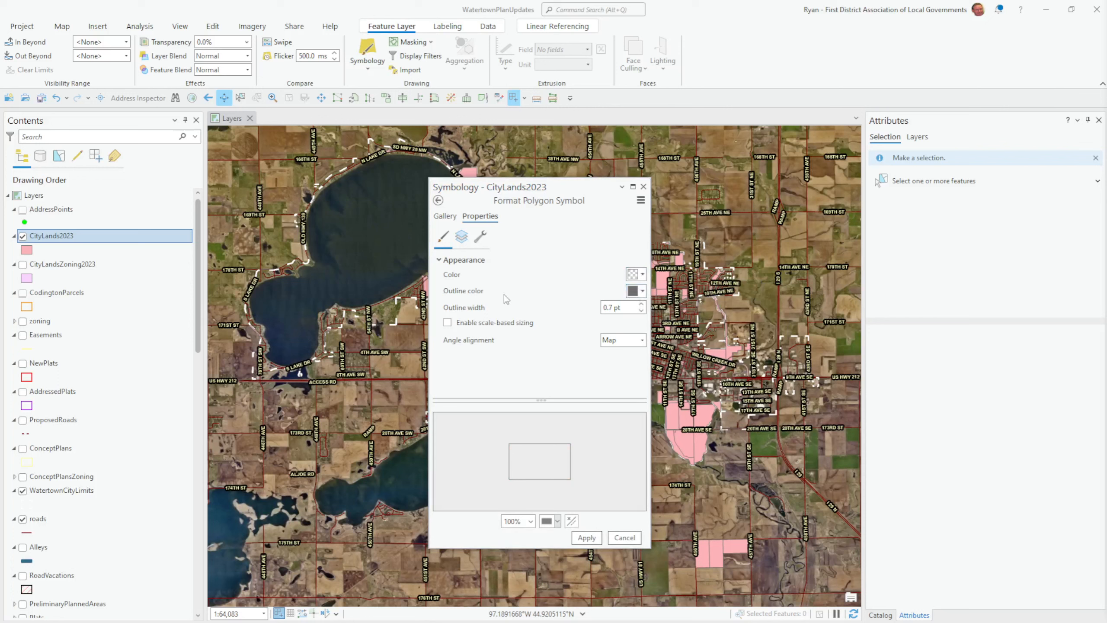
# Give the CityLands2023 polygon symbol an orange outline 1.5 pt wide, apply it and close the symbology settings
pyautogui.click(637, 291)
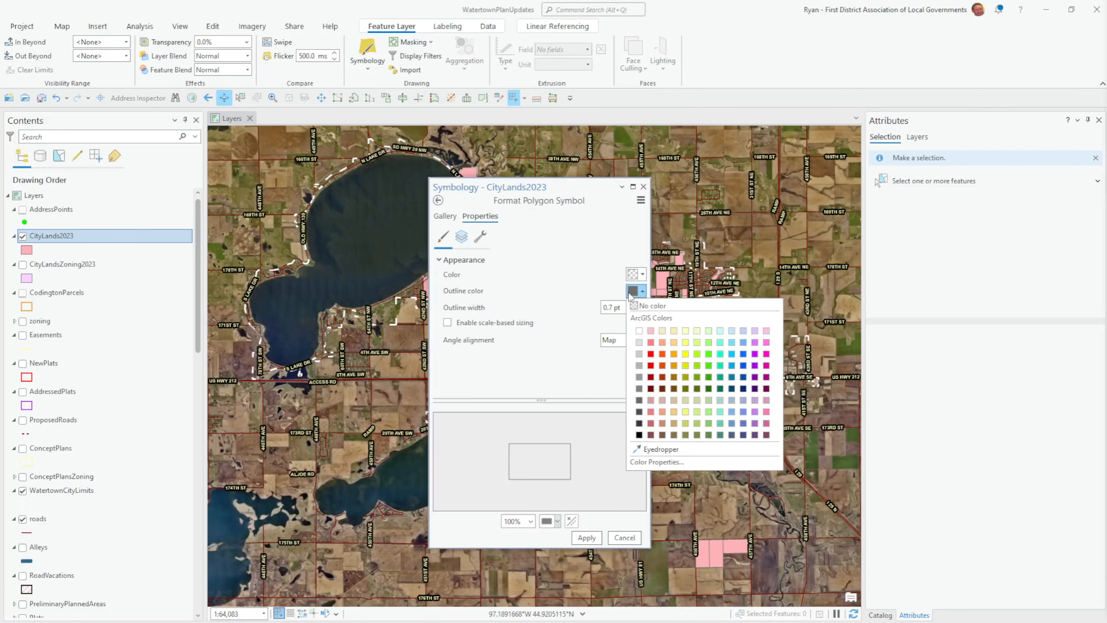
pyautogui.click(674, 355)
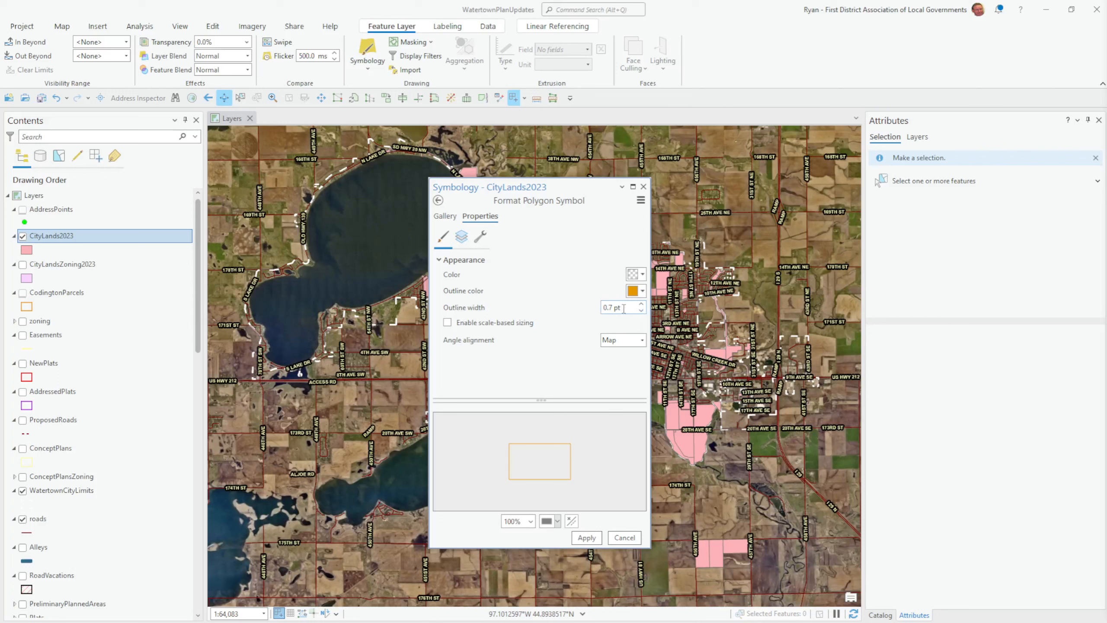
pyautogui.click(641, 304)
pyautogui.click(641, 304)
pyautogui.moveTo(529, 194); pyautogui.dragTo(727, 188)
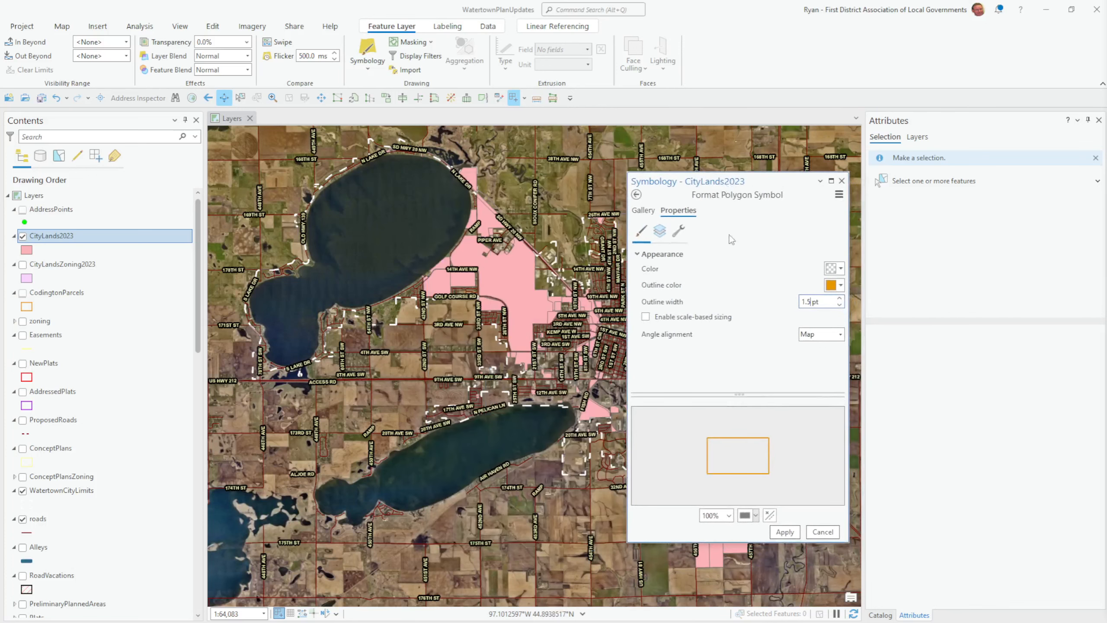
pyautogui.click(788, 532)
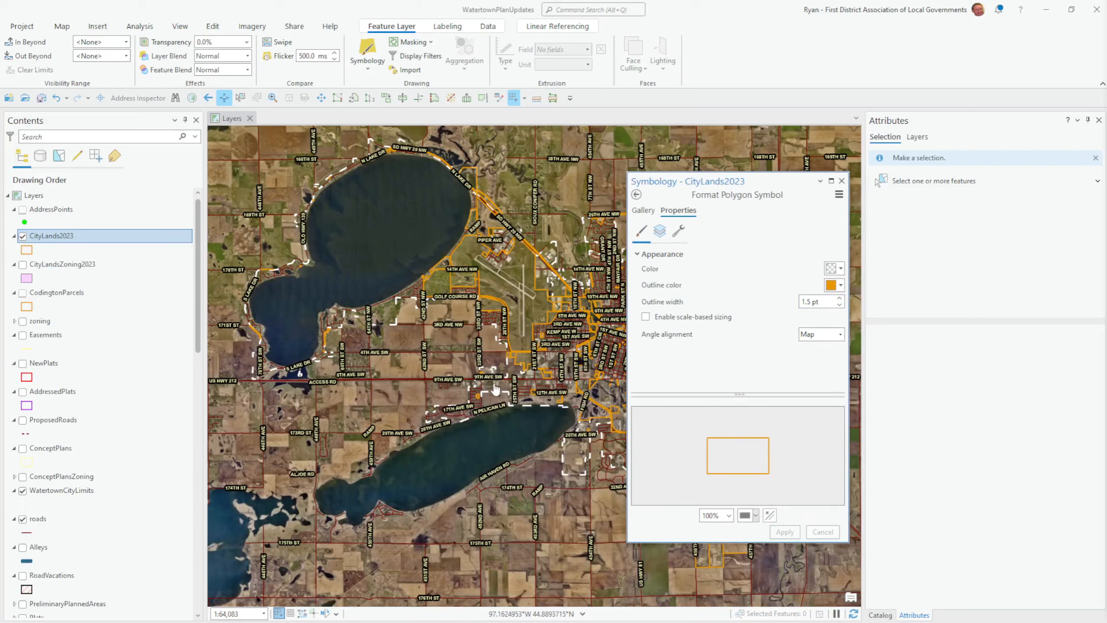
pyautogui.moveTo(766, 184); pyautogui.dragTo(703, 227)
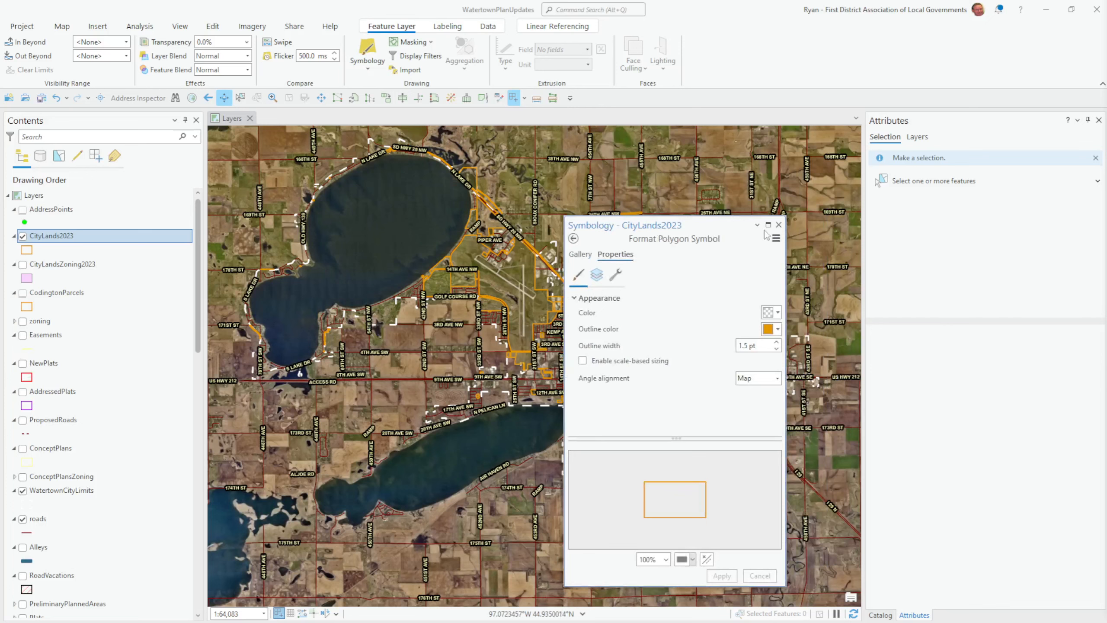
pyautogui.click(778, 224)
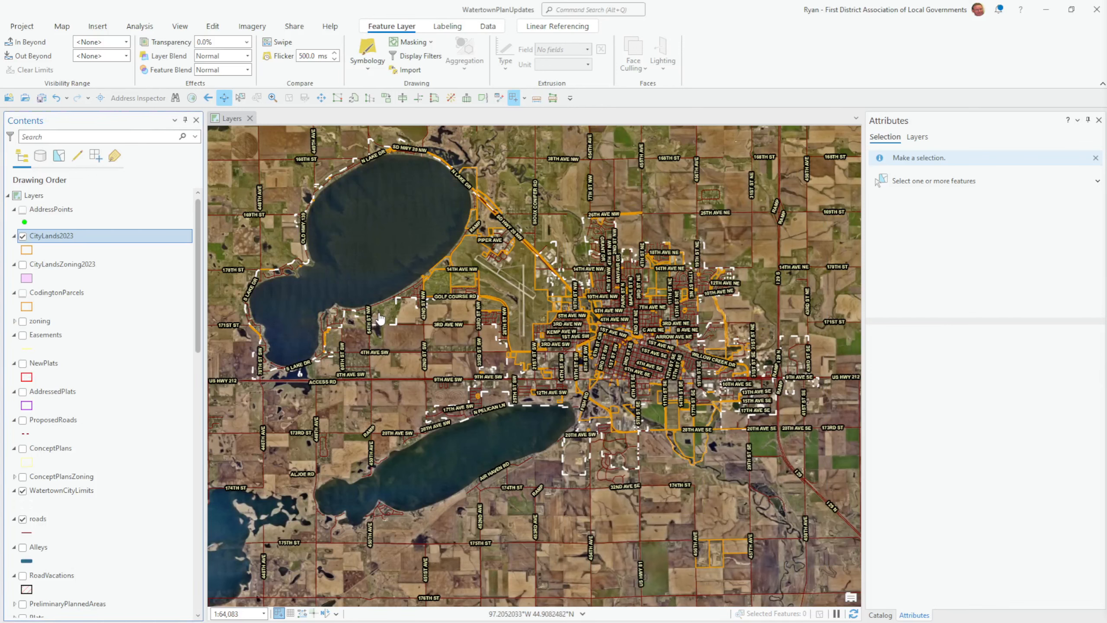
# Turn off the CityLands2023 layer, and turn on and select the CityLandsZoning2023 layer
pyautogui.click(22, 236)
pyautogui.click(22, 264)
pyautogui.click(57, 264)
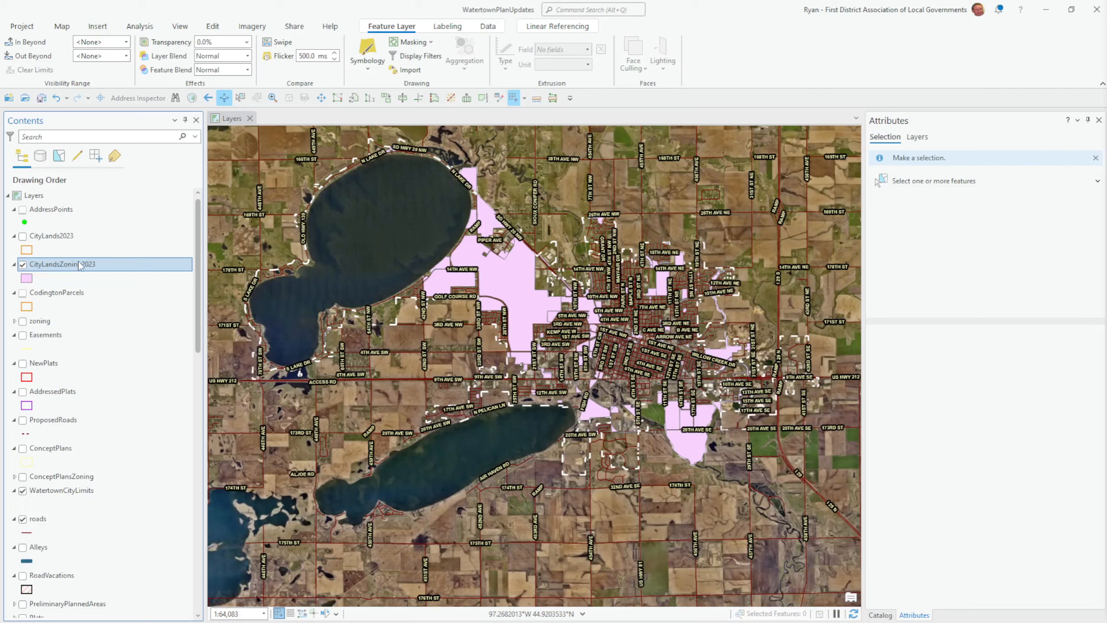
pyautogui.click(78, 262)
pyautogui.click(78, 280)
pyautogui.click(54, 264)
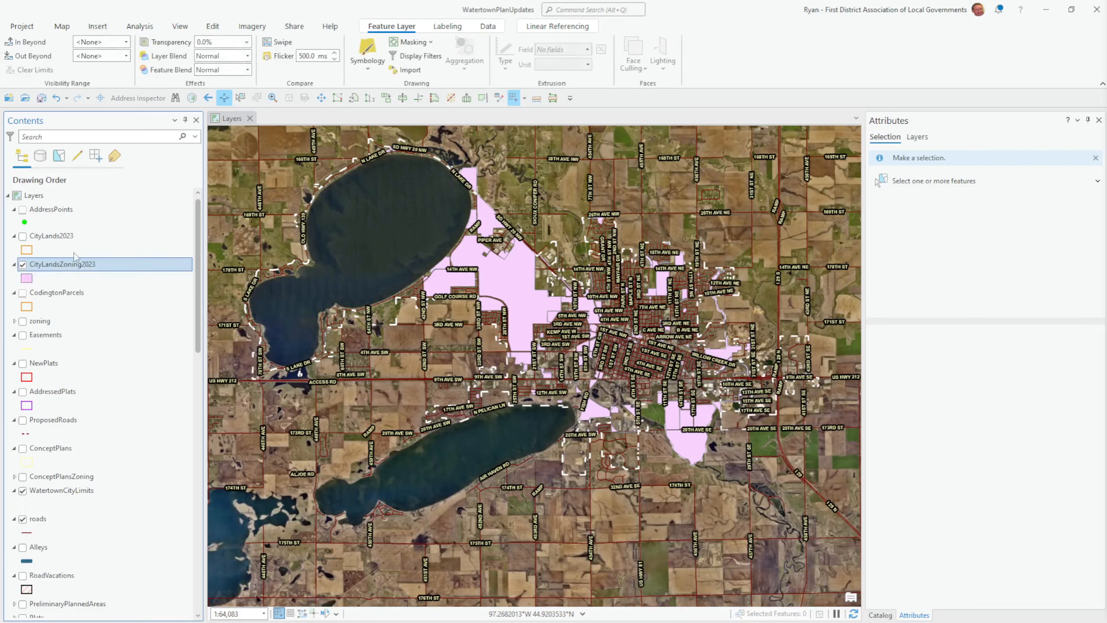
# Symbolize the CityLandsZoning2023 layer by unique values of the DISTRICT field and look through the resulting classes
pyautogui.click(368, 49)
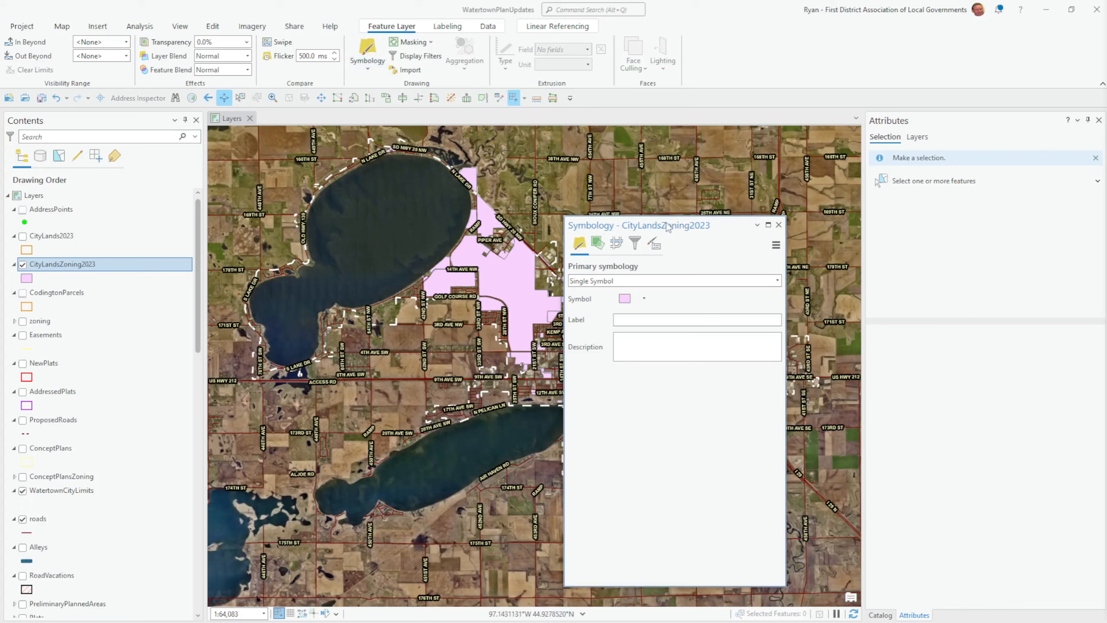
pyautogui.moveTo(667, 226); pyautogui.dragTo(599, 192)
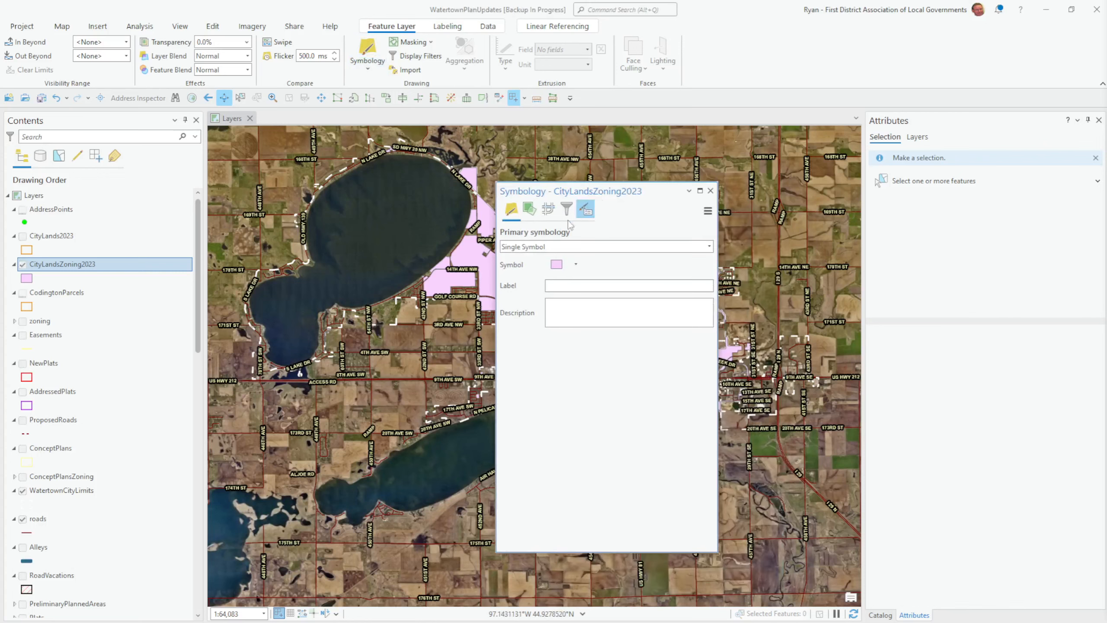
pyautogui.click(612, 247)
pyautogui.click(576, 306)
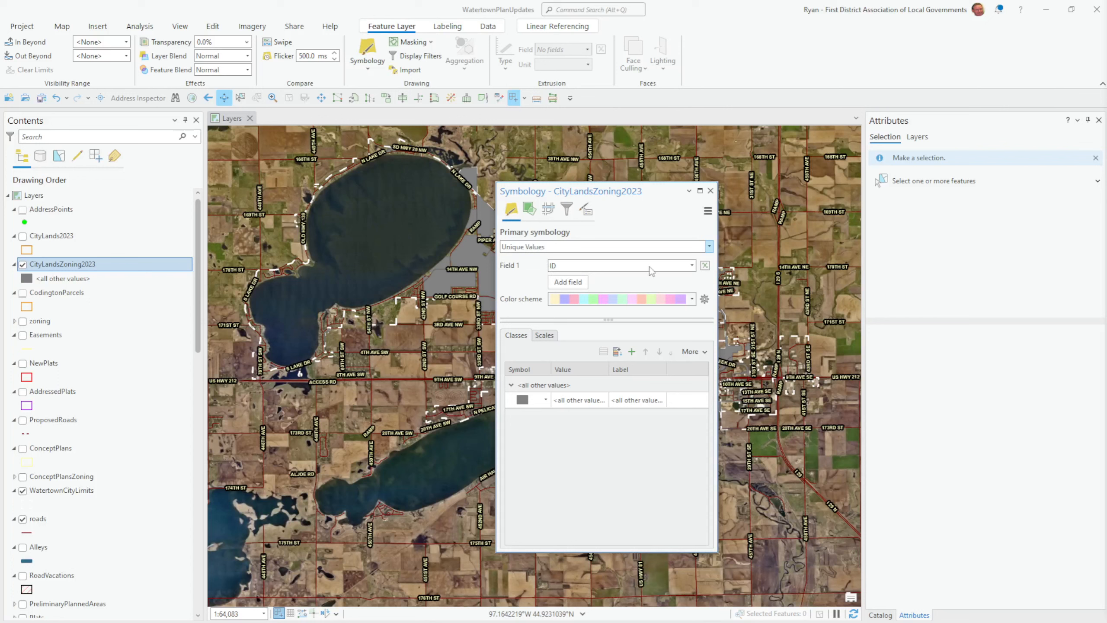
pyautogui.click(692, 266)
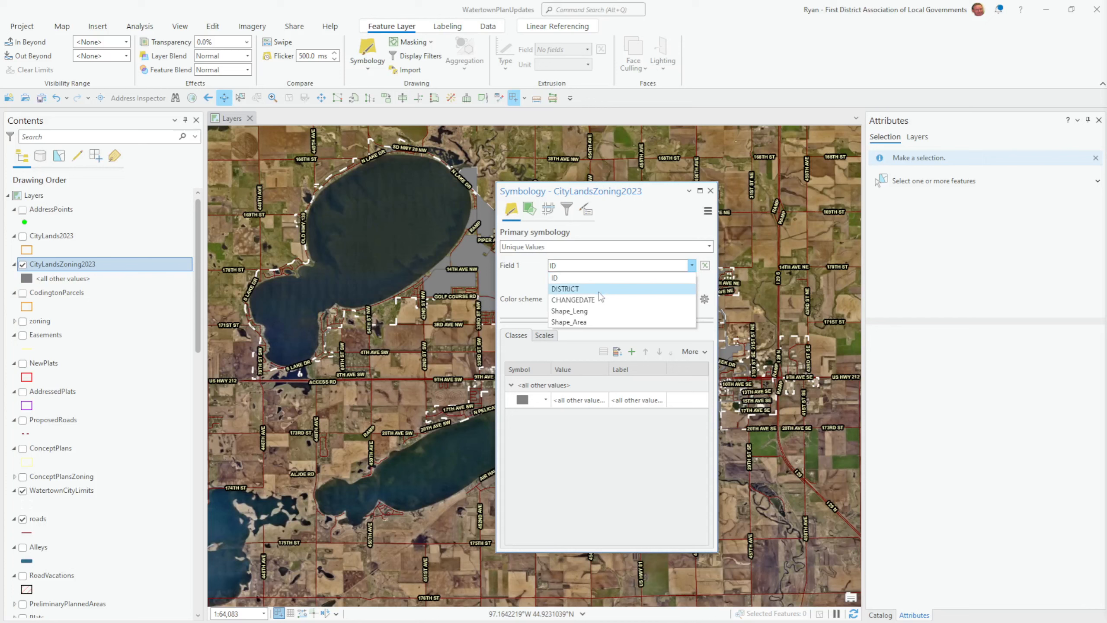
pyautogui.click(564, 289)
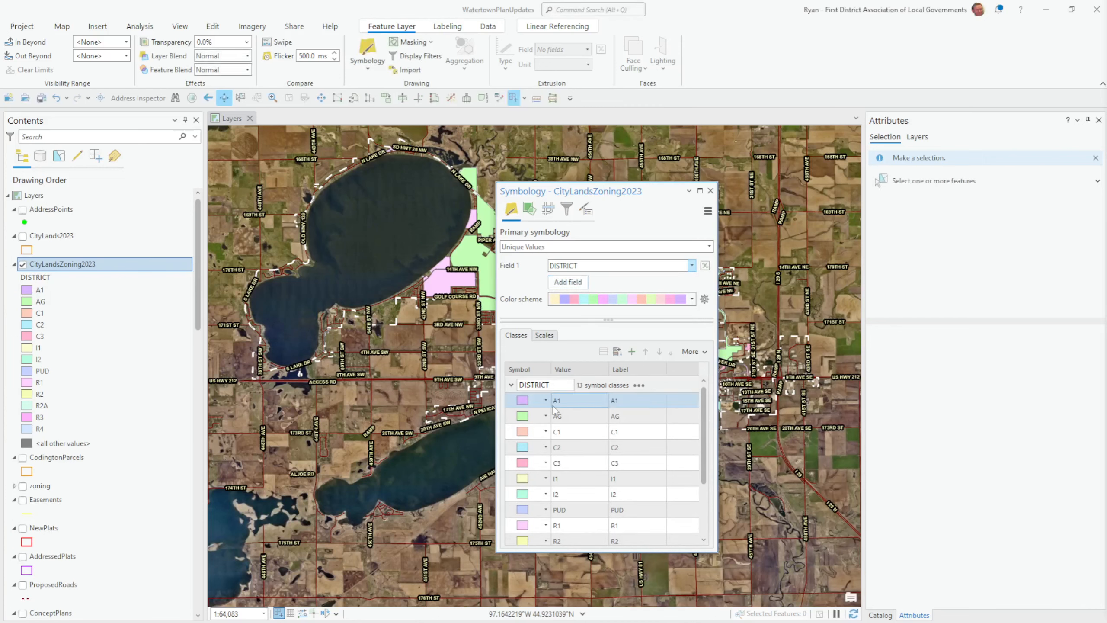
pyautogui.scroll(-3, 563, 448)
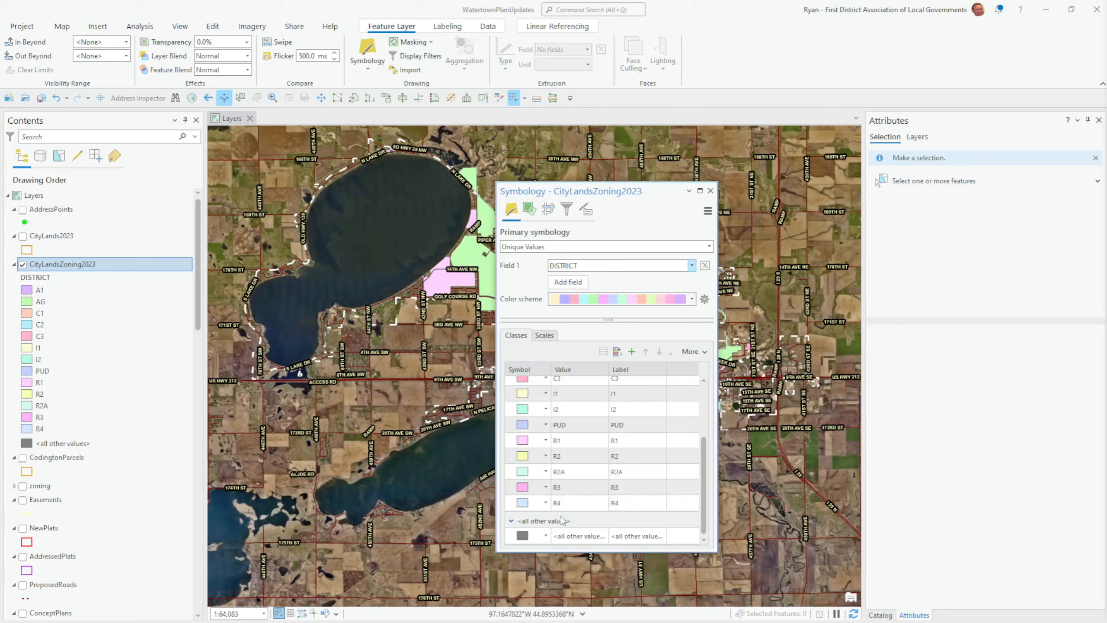
pyautogui.scroll(3, 582, 465)
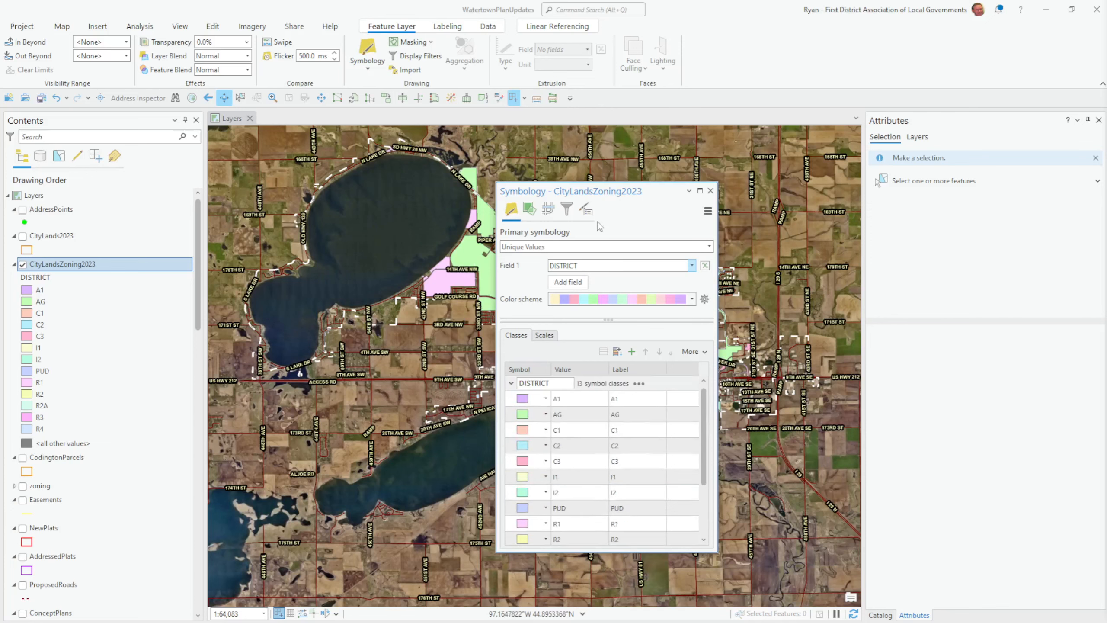
pyautogui.moveTo(605, 193); pyautogui.dragTo(893, 205)
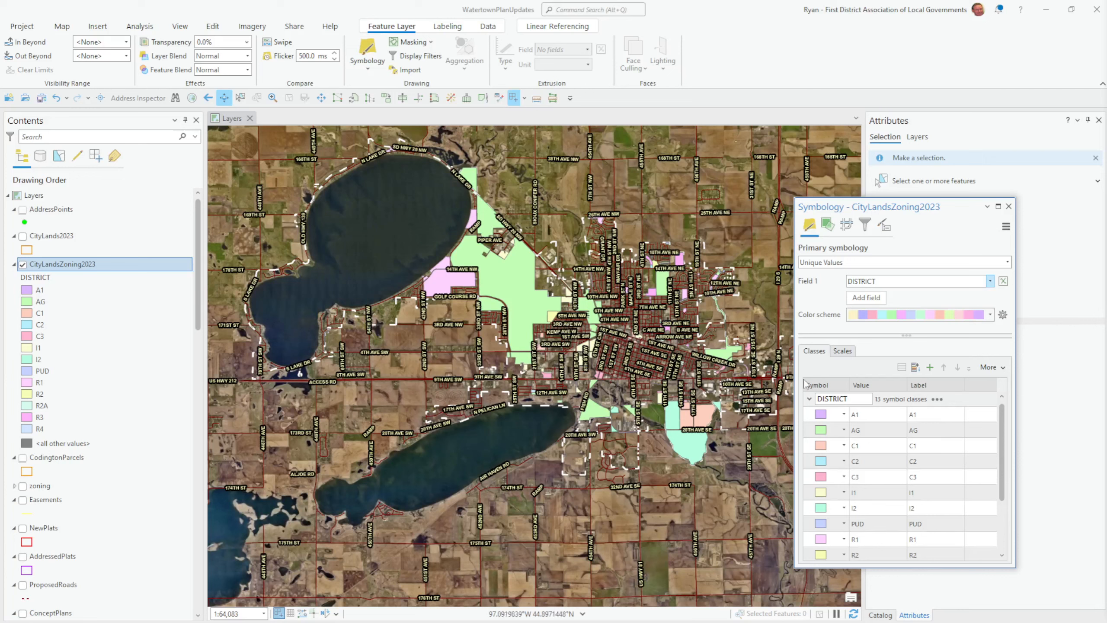
# Change the fill color of the AG zoning class to white and apply it
pyautogui.click(830, 510)
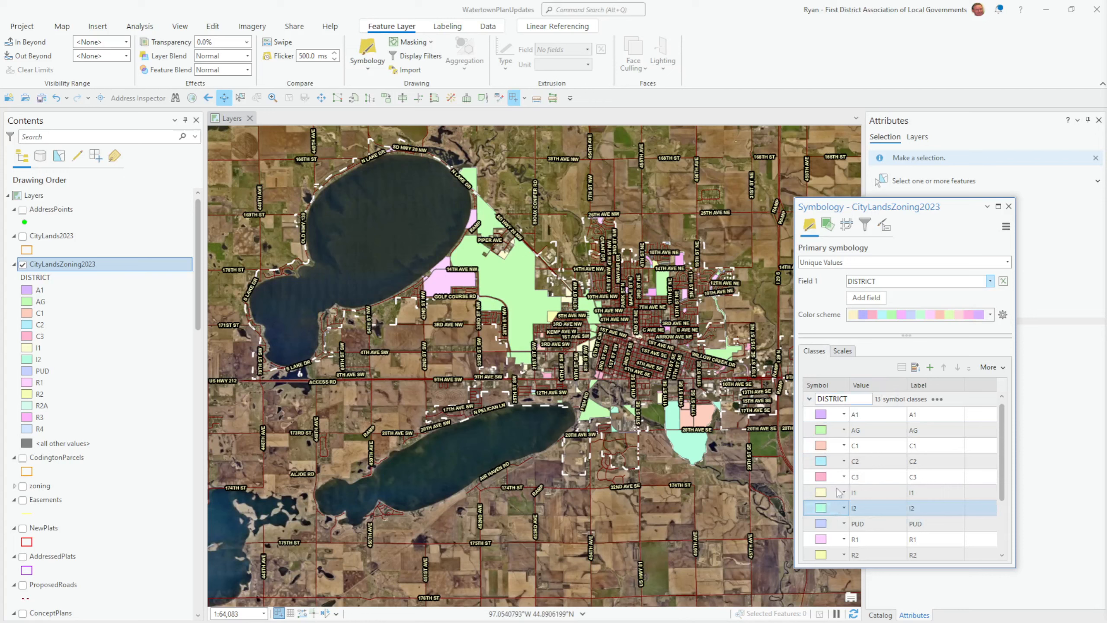
pyautogui.click(808, 440)
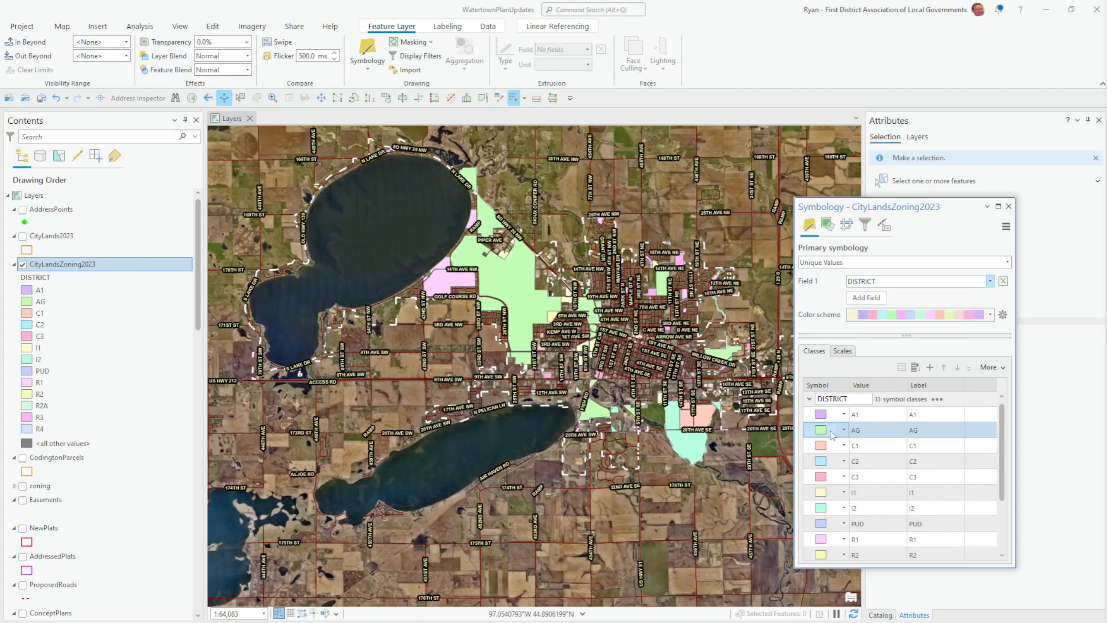
pyautogui.click(852, 433)
pyautogui.click(823, 435)
pyautogui.click(822, 433)
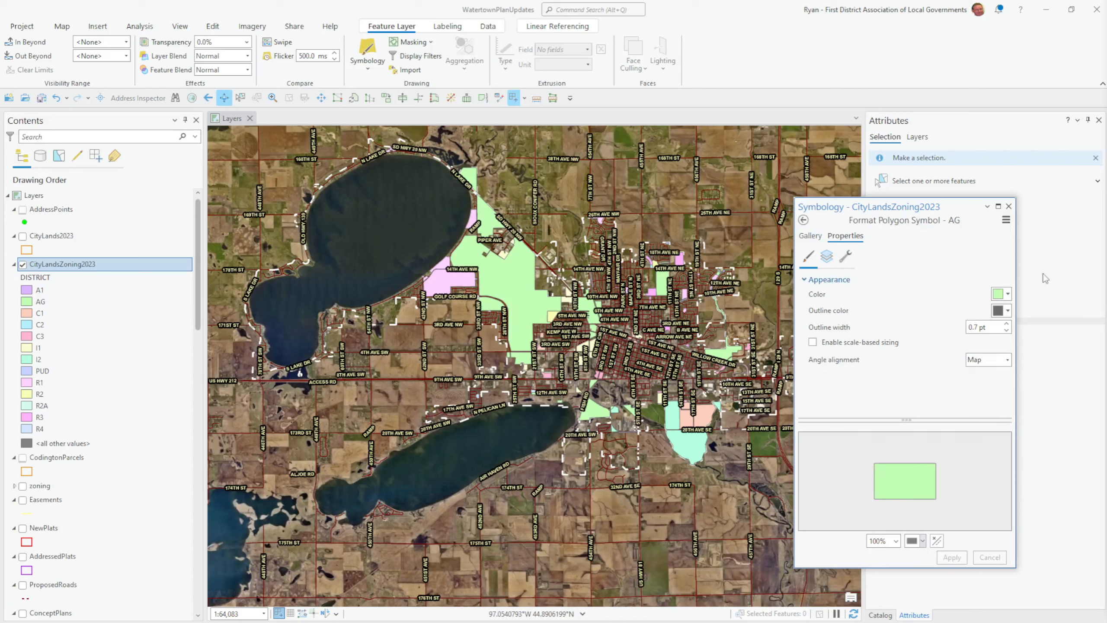
pyautogui.click(1000, 300)
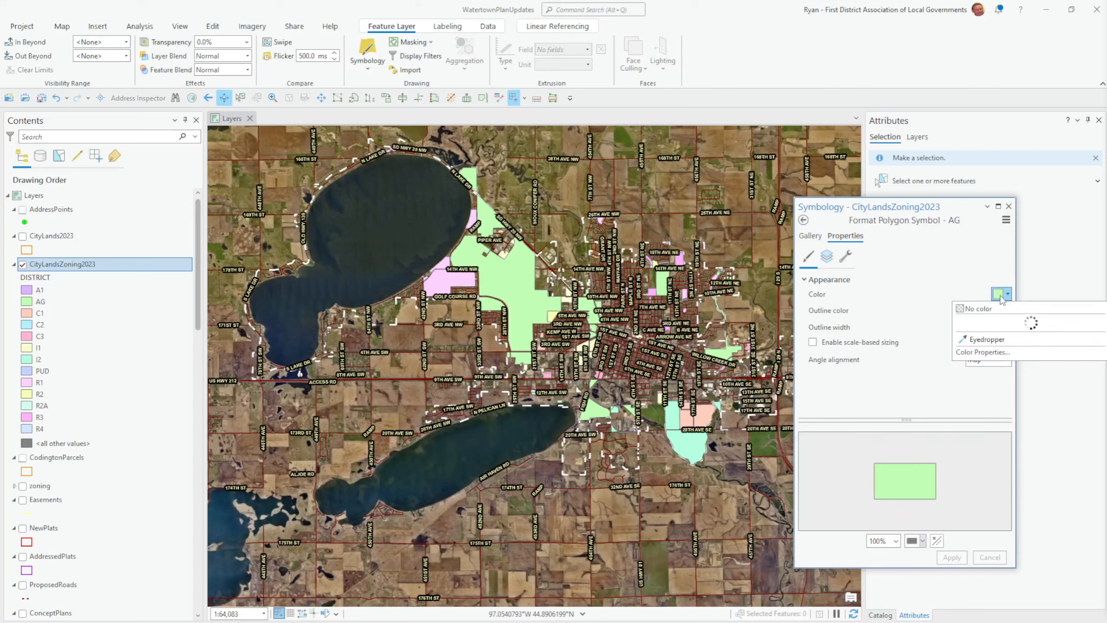
pyautogui.click(964, 338)
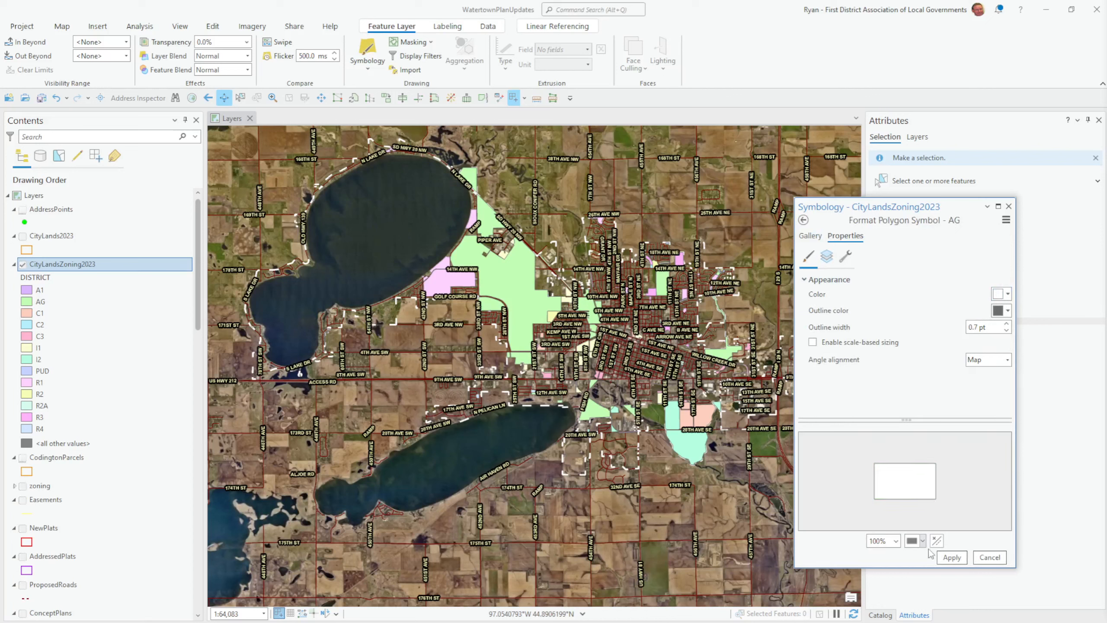
pyautogui.click(952, 558)
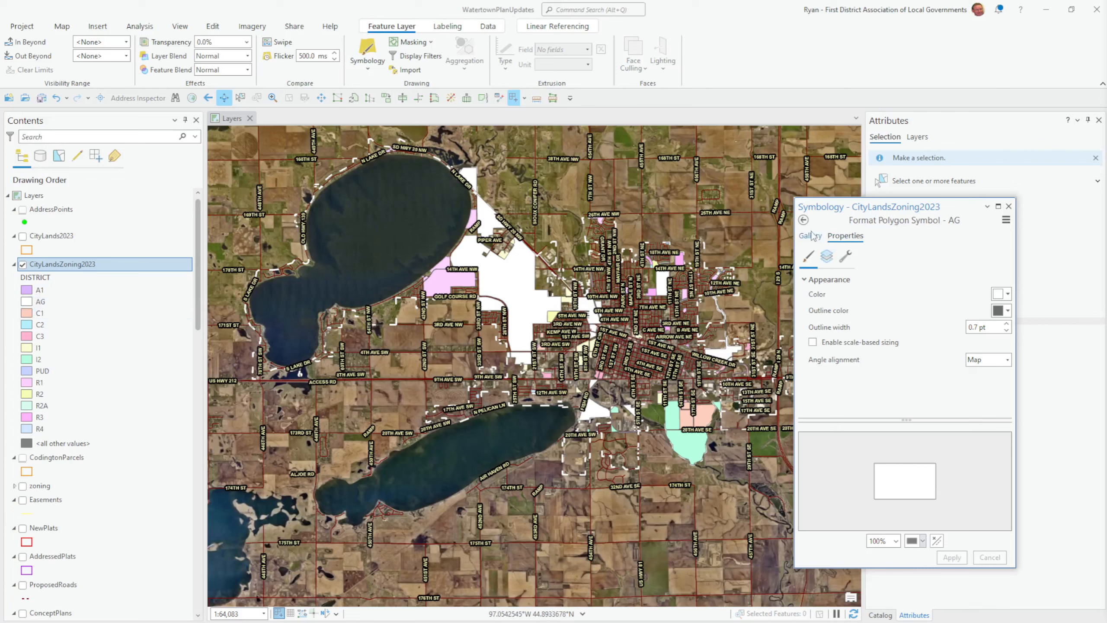
pyautogui.click(804, 221)
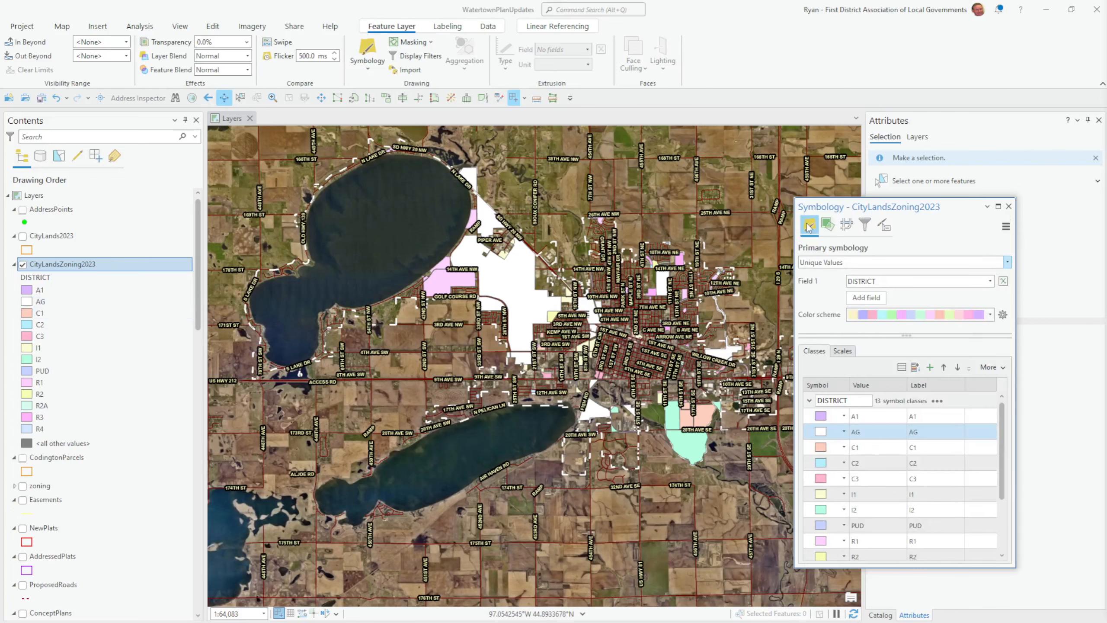
# Change the fill color of the A1 zoning class to white and apply it
pyautogui.click(821, 415)
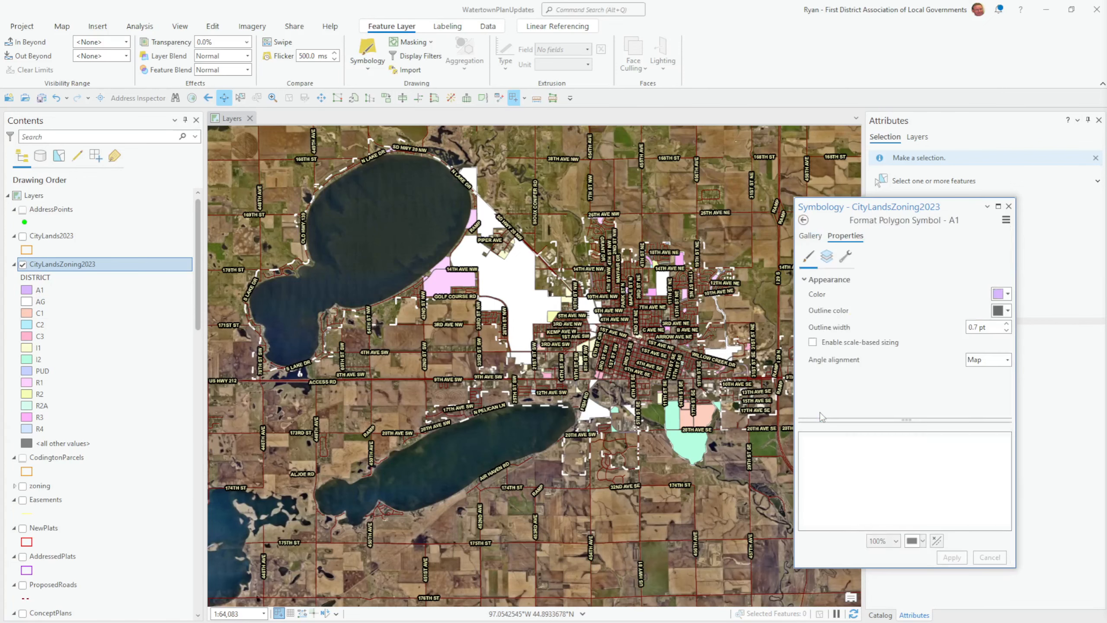
pyautogui.click(999, 294)
pyautogui.click(963, 336)
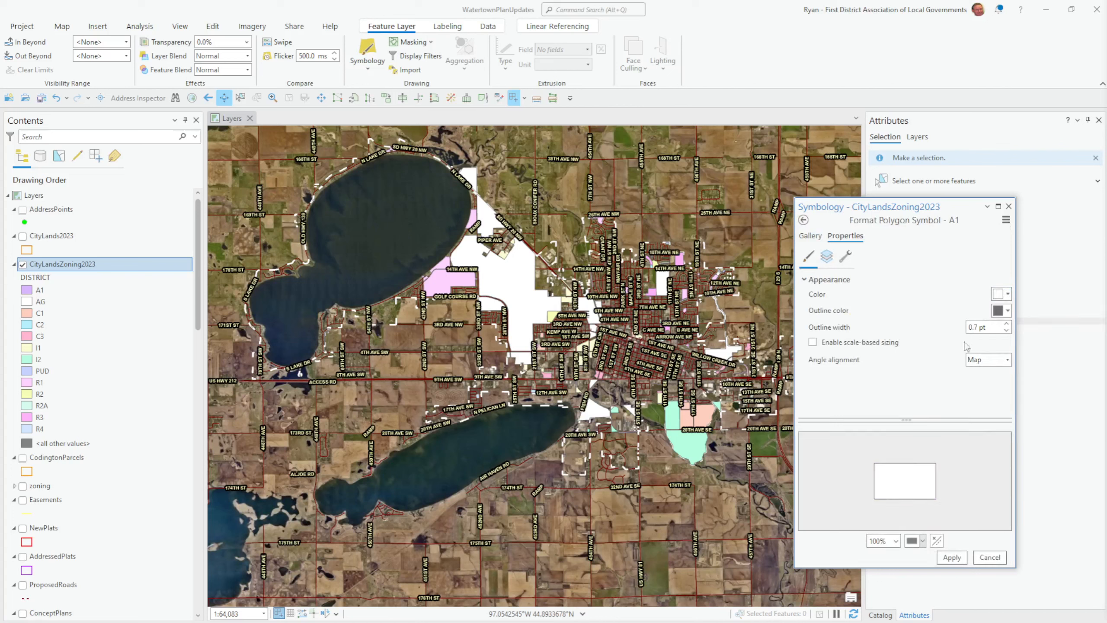
pyautogui.click(952, 557)
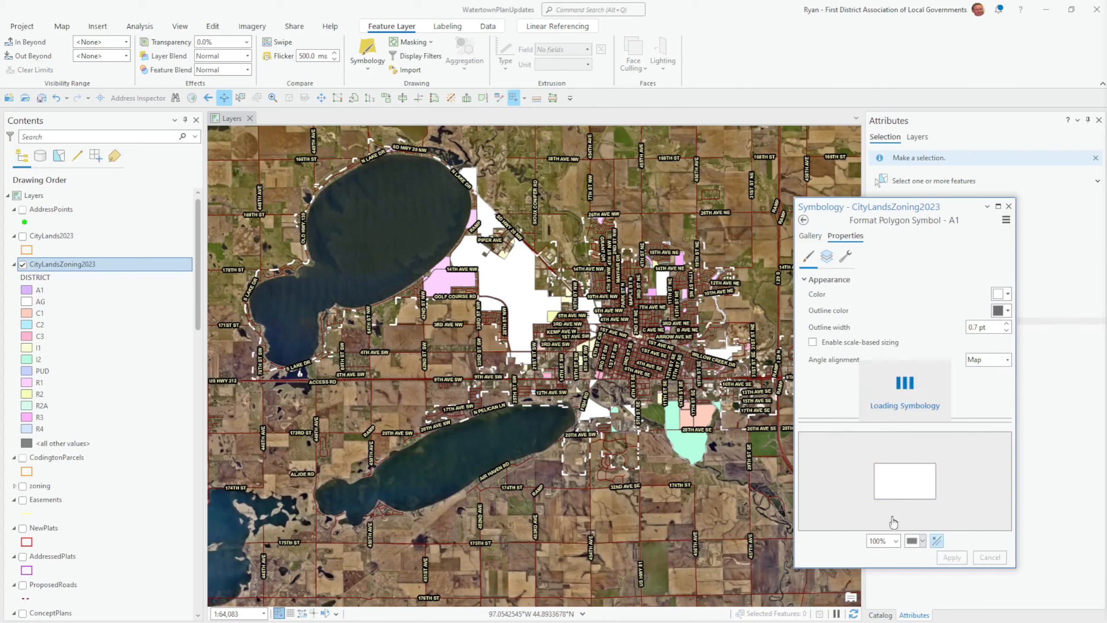
pyautogui.click(803, 219)
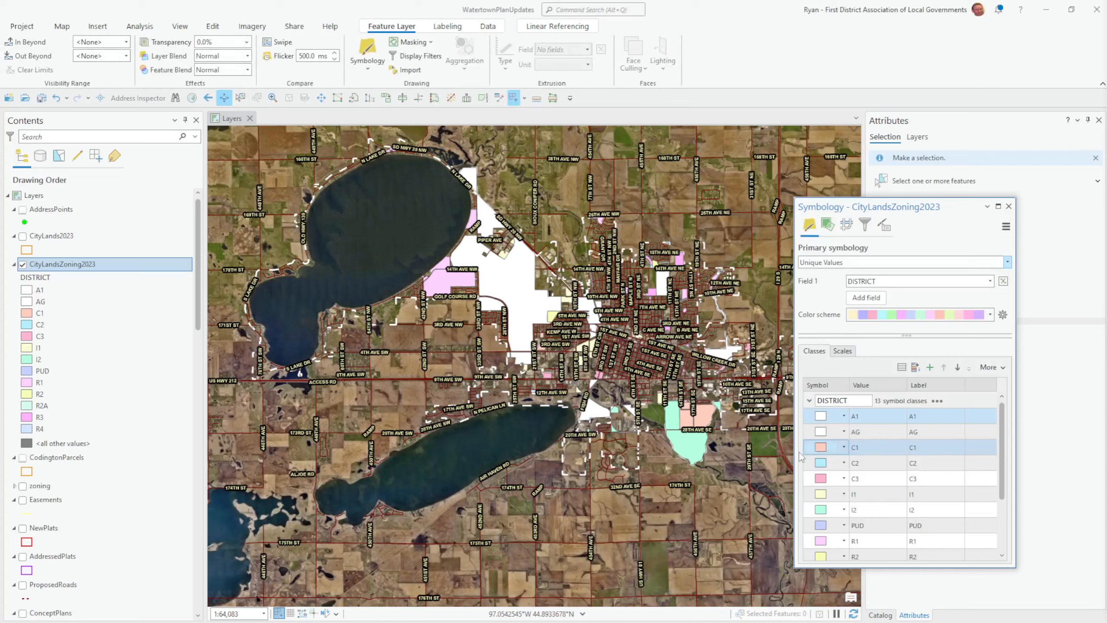
# Change the fill color of the C1 zoning class to light pink-red and apply it
pyautogui.click(819, 449)
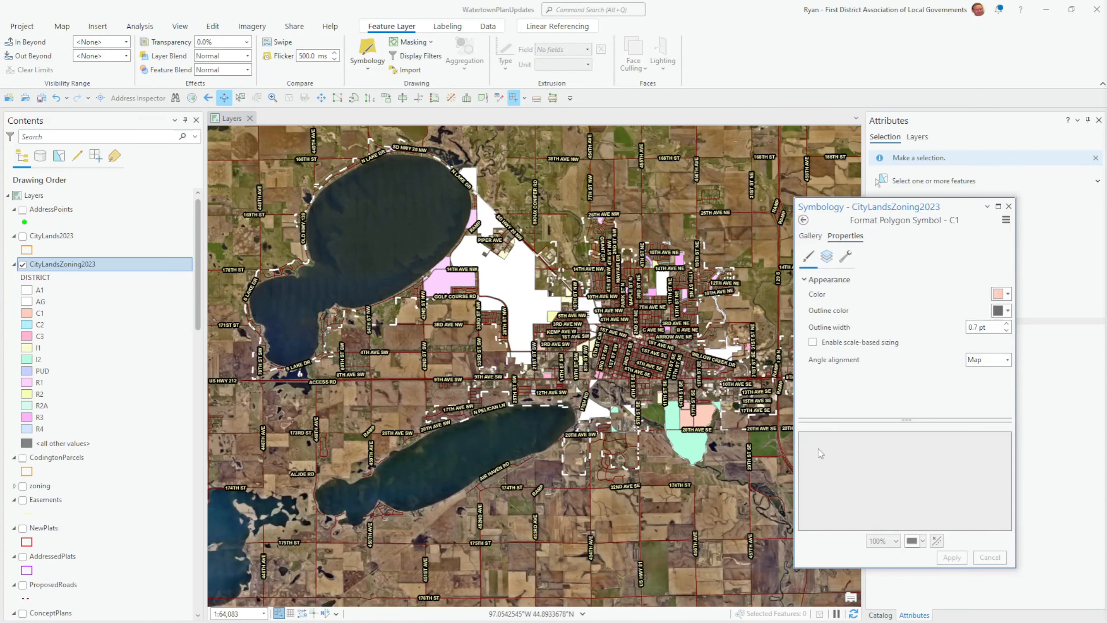
pyautogui.click(1000, 294)
pyautogui.click(976, 337)
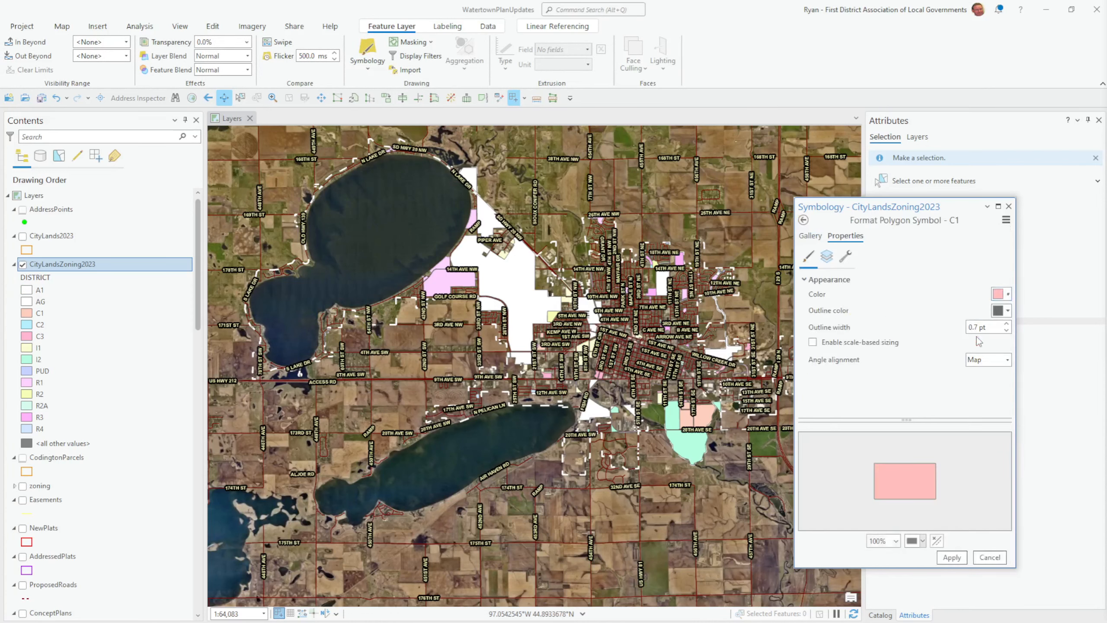
pyautogui.click(951, 557)
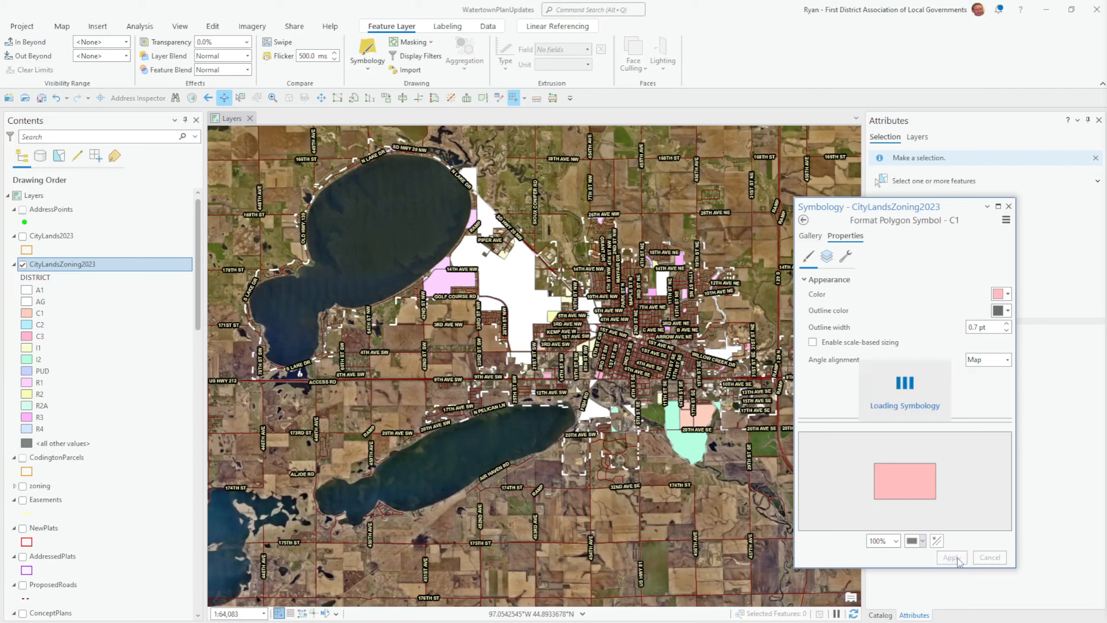
pyautogui.click(804, 220)
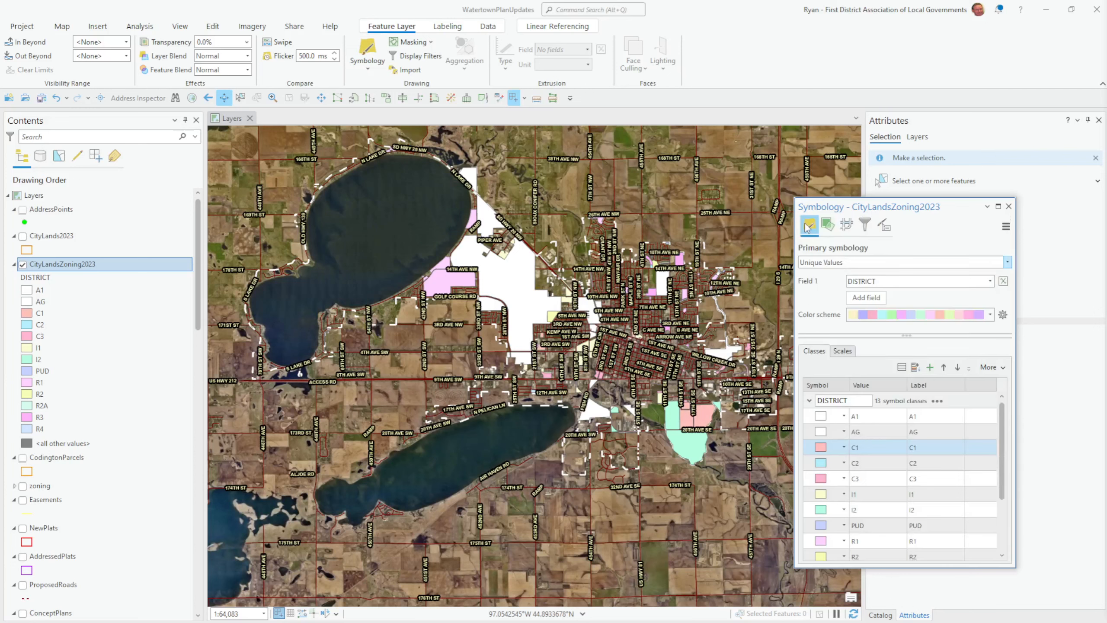
# Change the fill color of the C2 zoning class to bright red and apply it
pyautogui.click(821, 463)
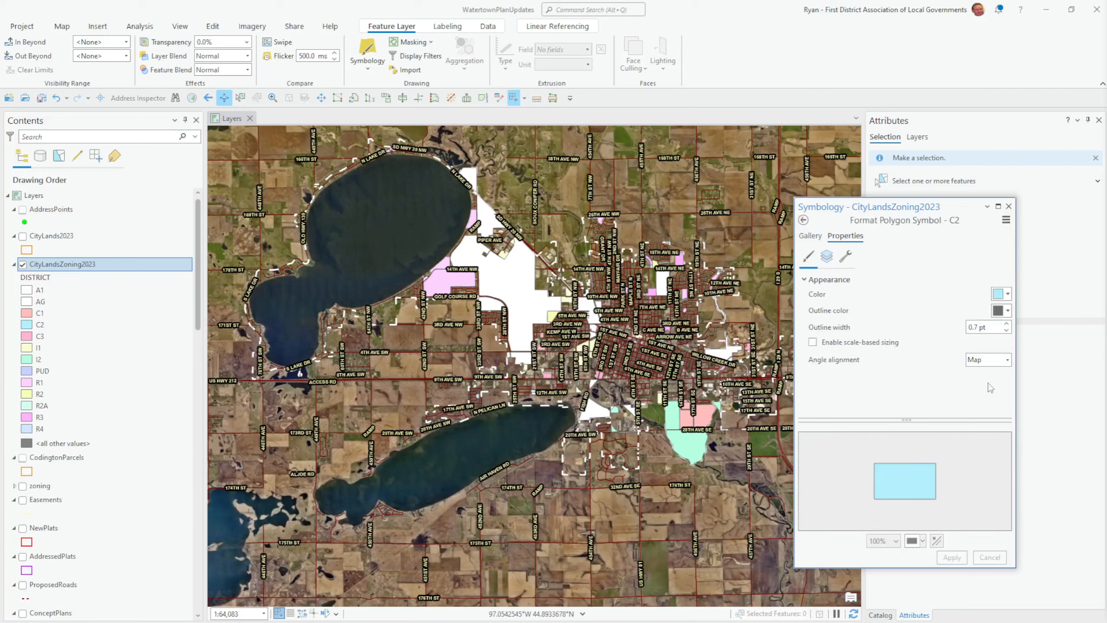
pyautogui.click(1007, 294)
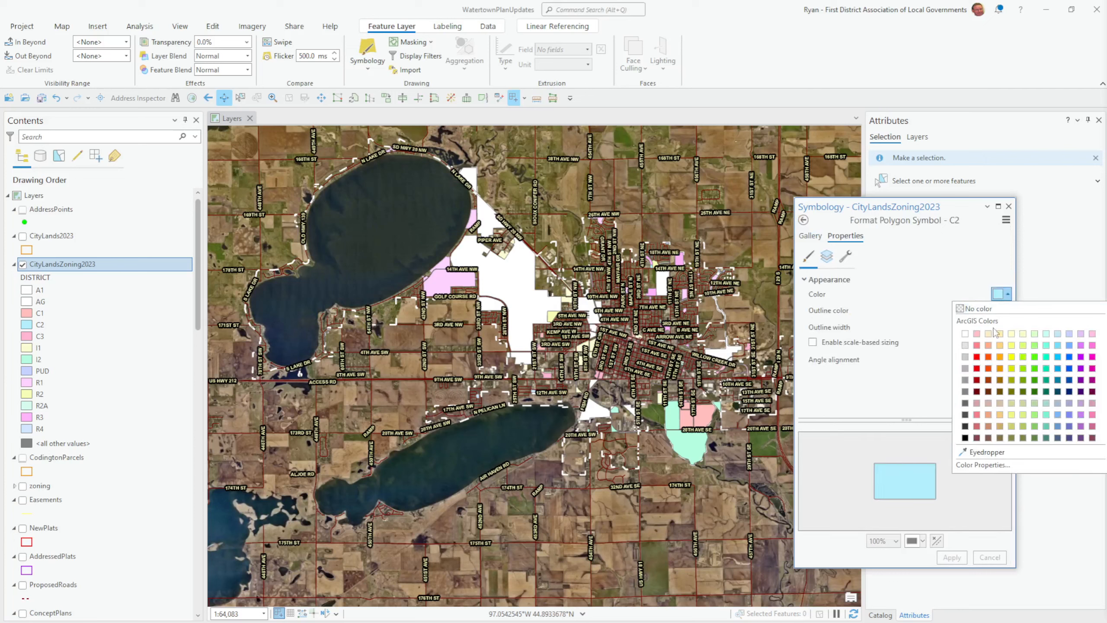
pyautogui.click(976, 357)
pyautogui.click(950, 557)
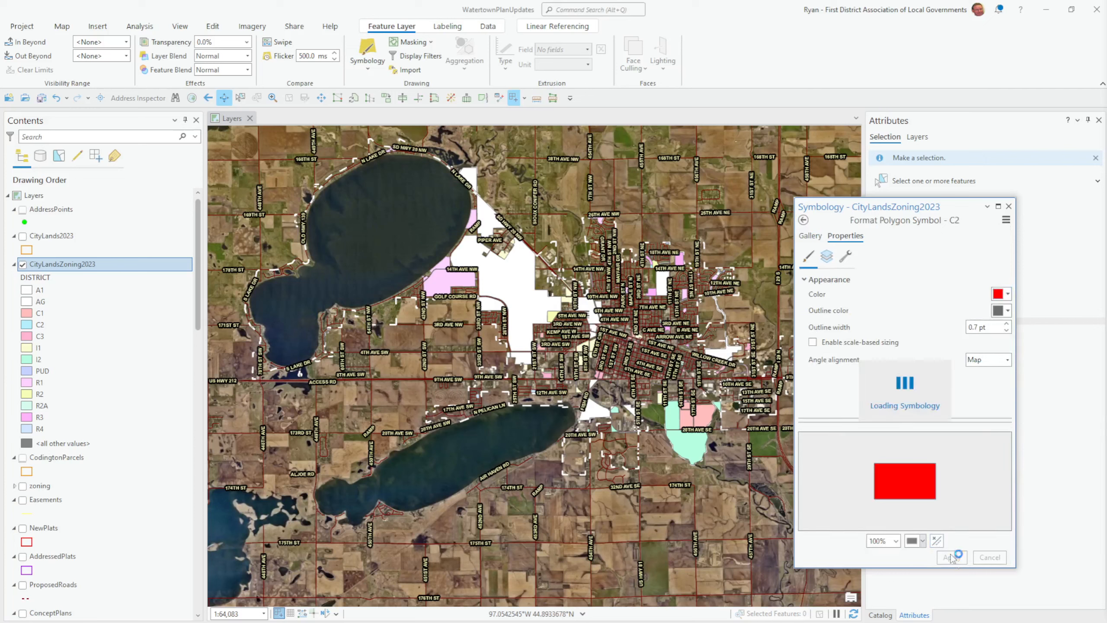
pyautogui.click(803, 220)
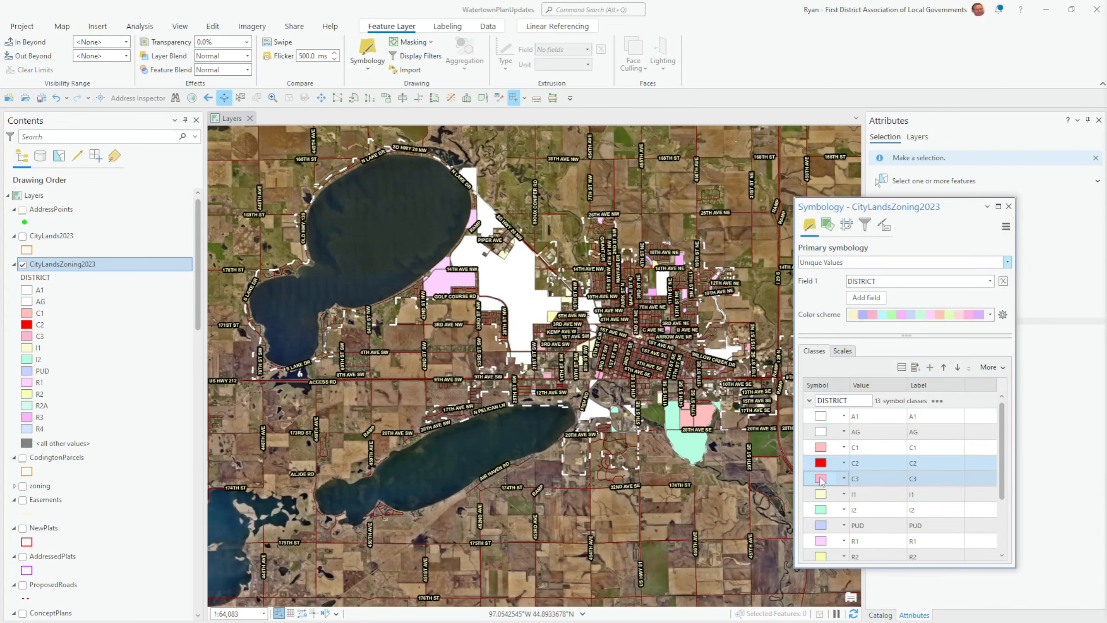
# Change the fill color of the C3 zoning class to dark red and apply it
pyautogui.click(821, 478)
pyautogui.click(999, 294)
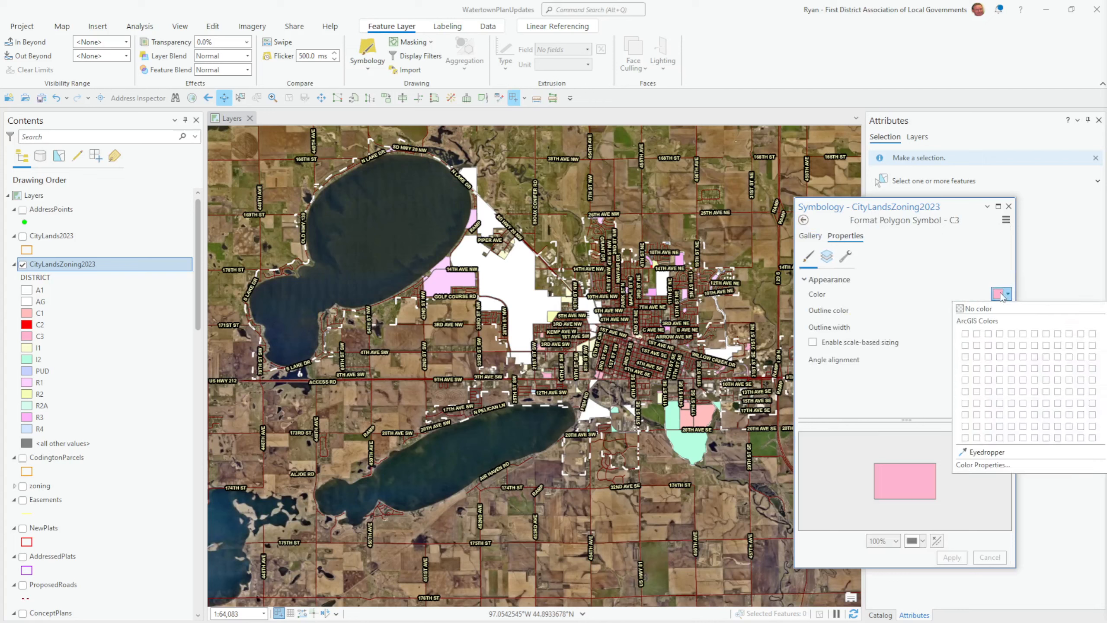
pyautogui.click(978, 377)
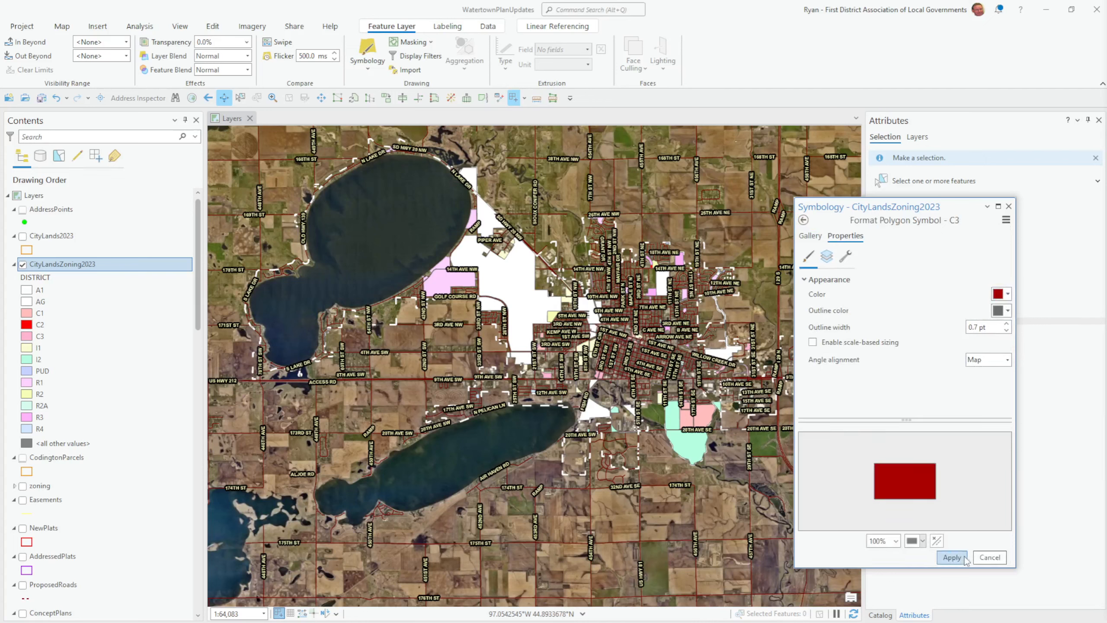
pyautogui.click(951, 556)
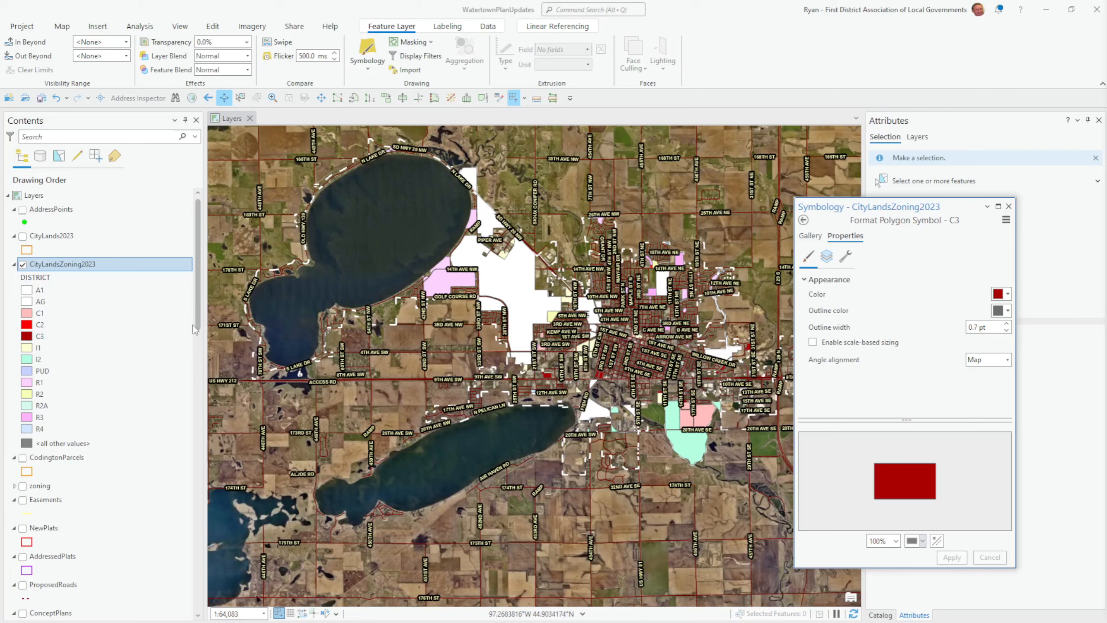
# Turn on the CityLands2023 layer and remove the <all other values> class from the CityLandsZoning2023 symbology
pyautogui.click(23, 237)
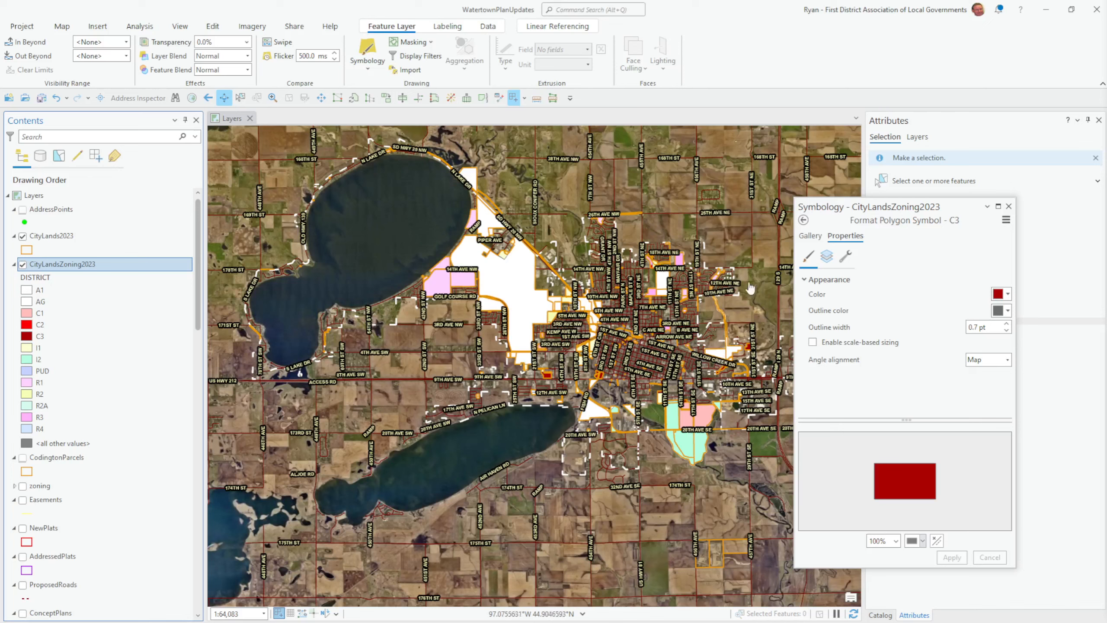
pyautogui.click(804, 221)
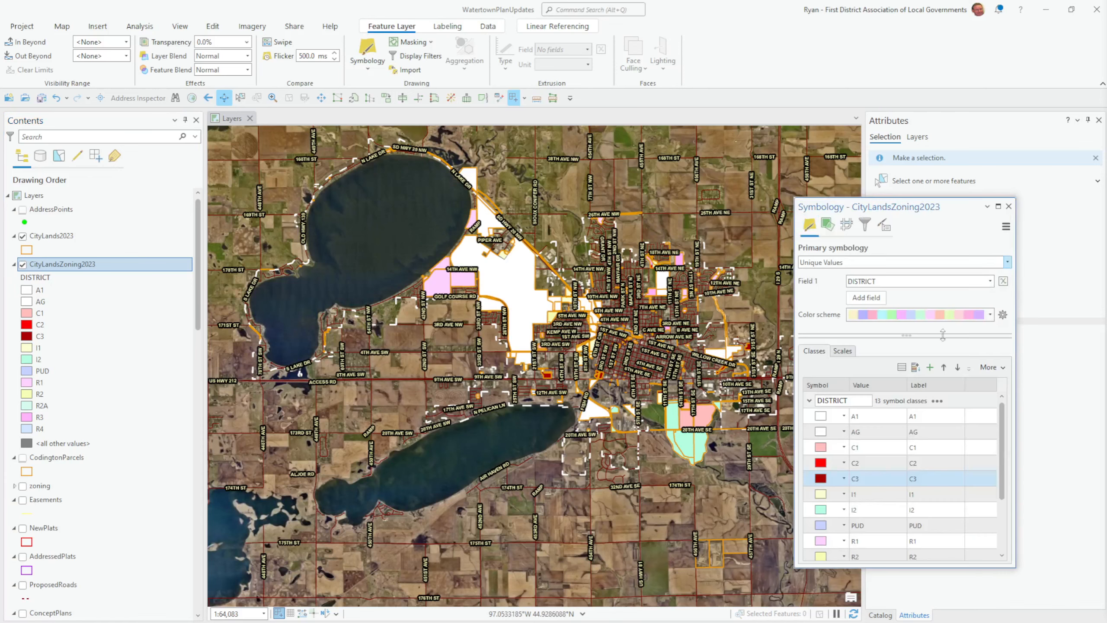
pyautogui.scroll(-3, 851, 501)
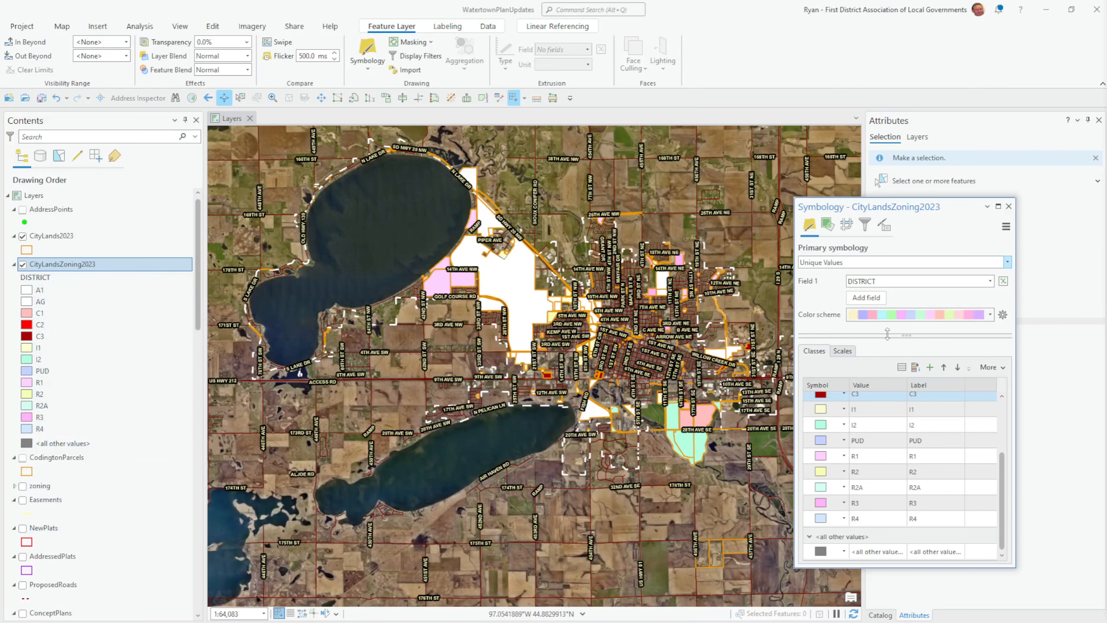
pyautogui.click(991, 367)
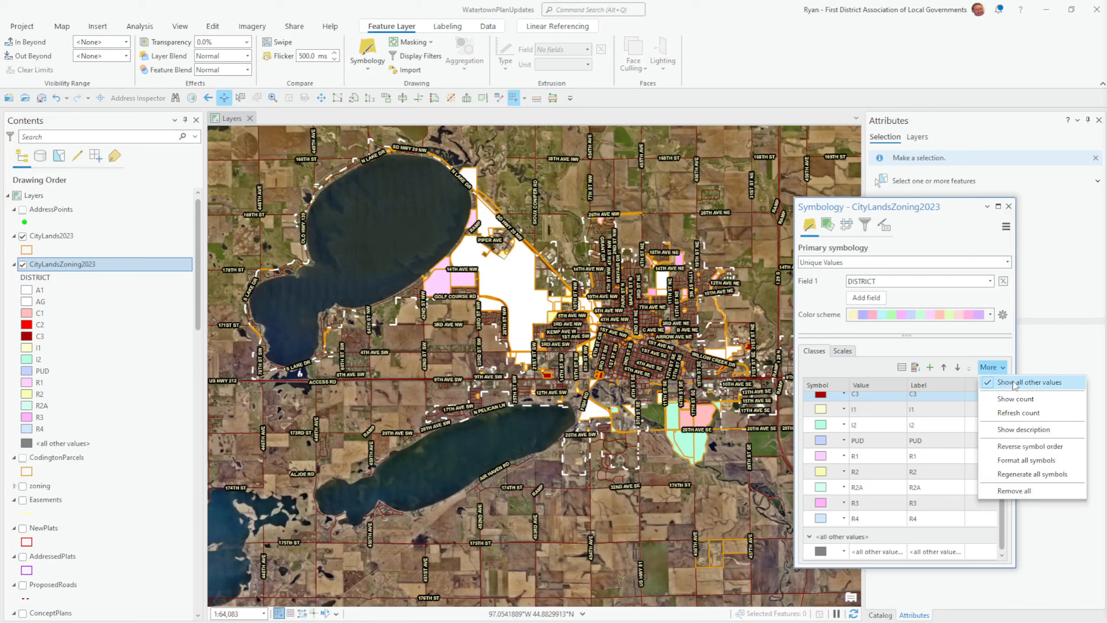
pyautogui.click(1013, 382)
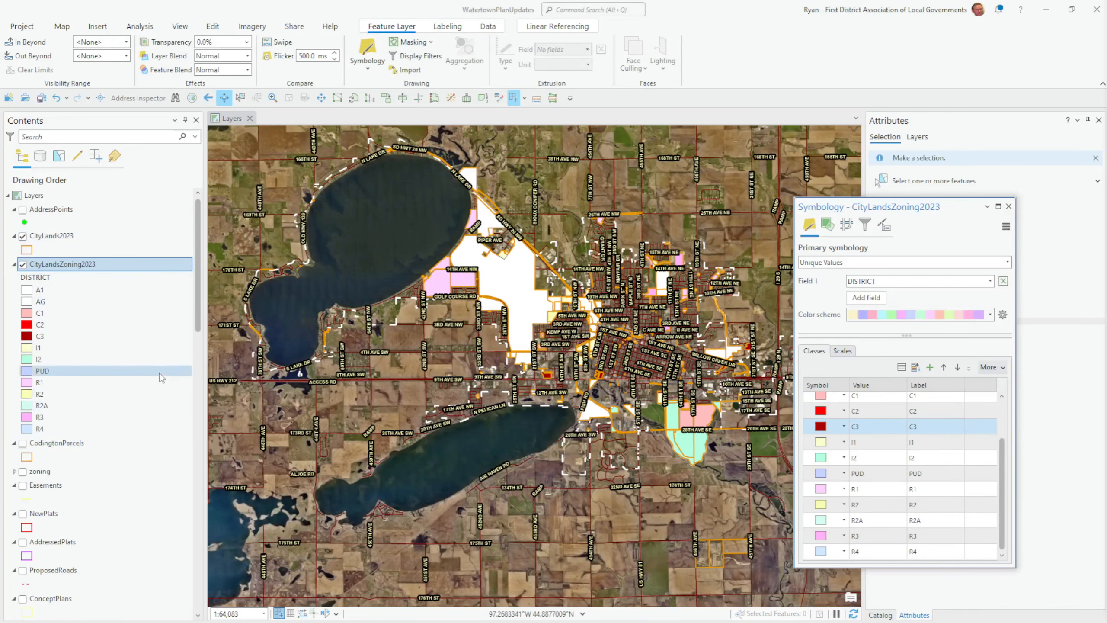
# Set the CityLandsZoning2023 layer's transparency to 34.5% and close its symbology settings
pyautogui.click(74, 265)
pyautogui.click(81, 265)
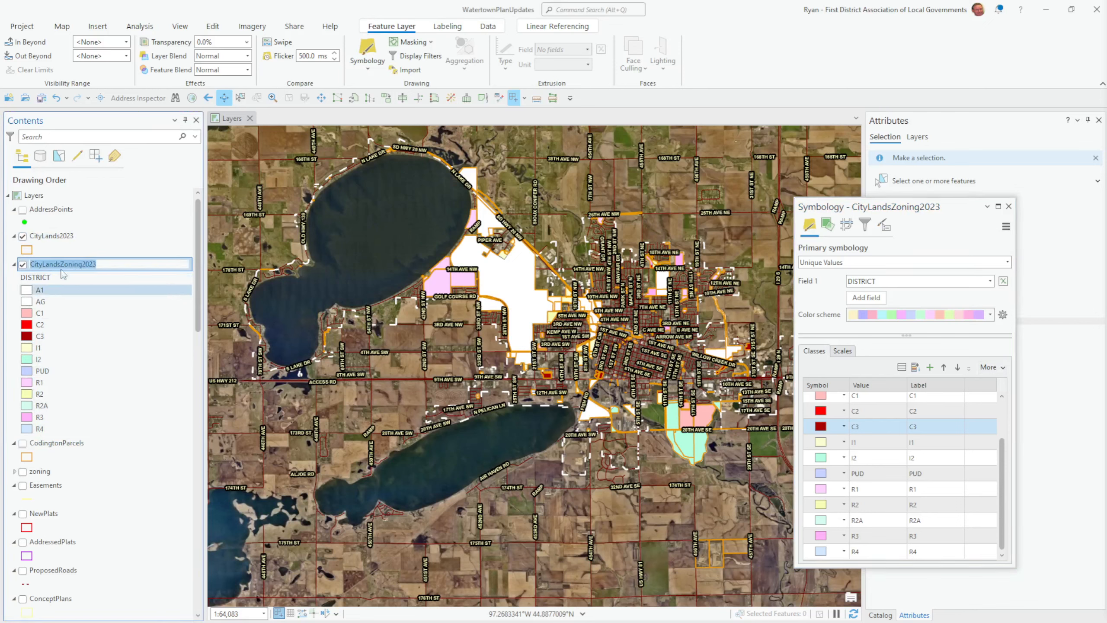
pyautogui.click(55, 236)
pyautogui.click(71, 262)
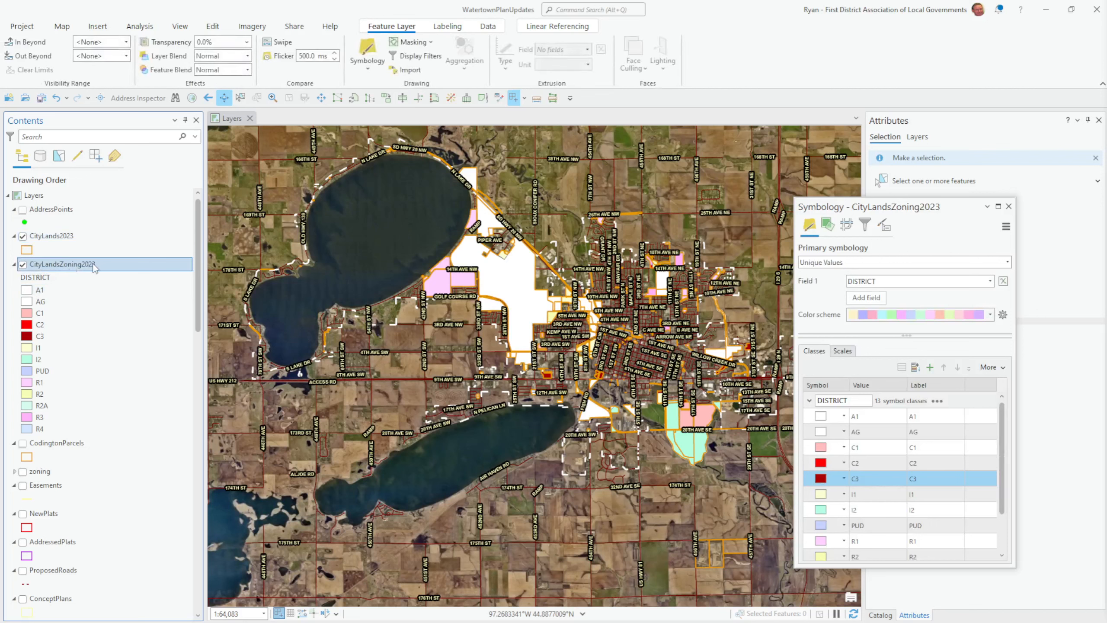
pyautogui.click(246, 41)
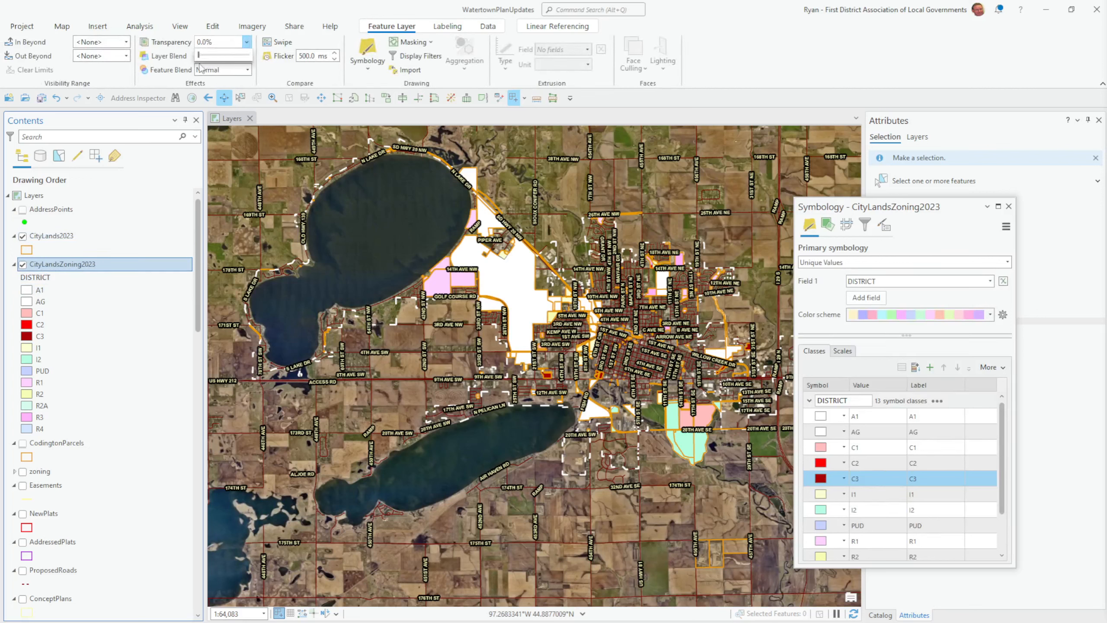
pyautogui.moveTo(198, 57); pyautogui.dragTo(215, 55)
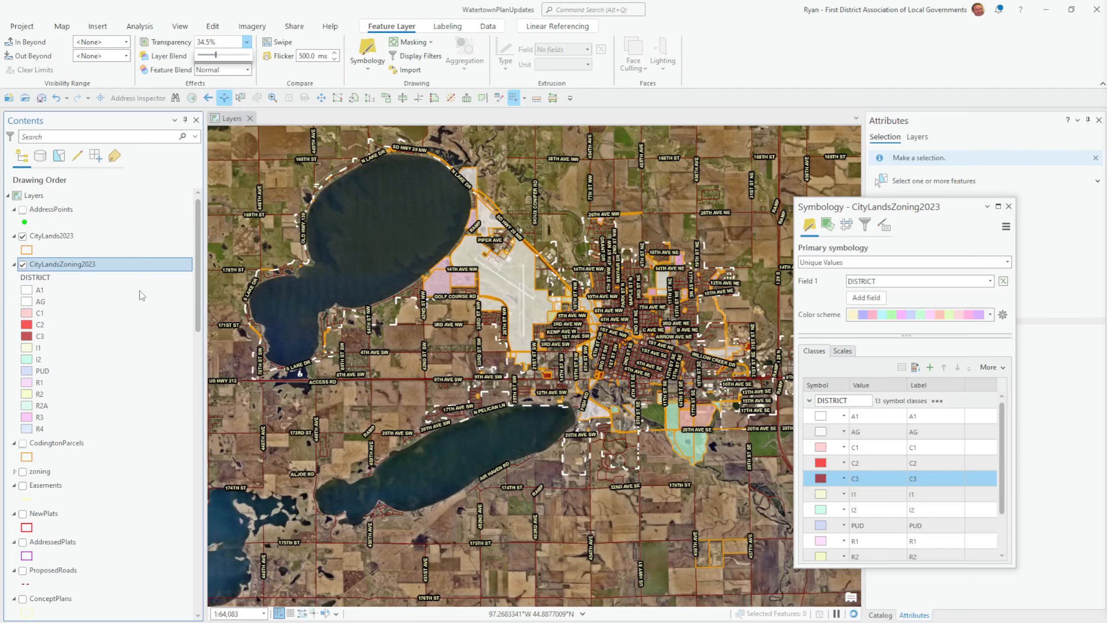
pyautogui.click(244, 5)
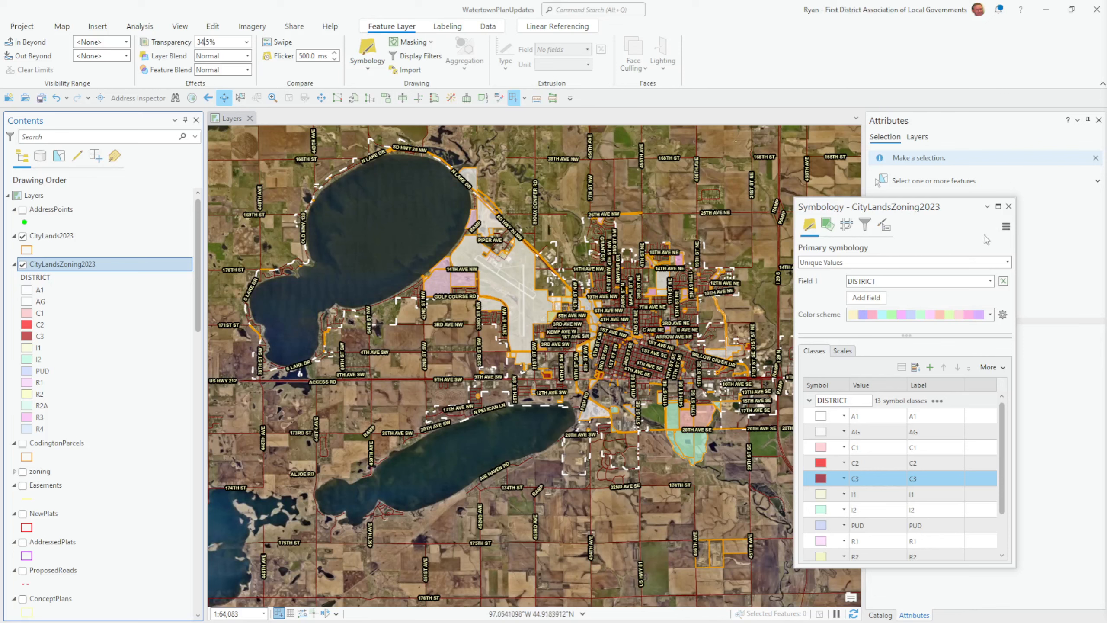
pyautogui.click(1008, 206)
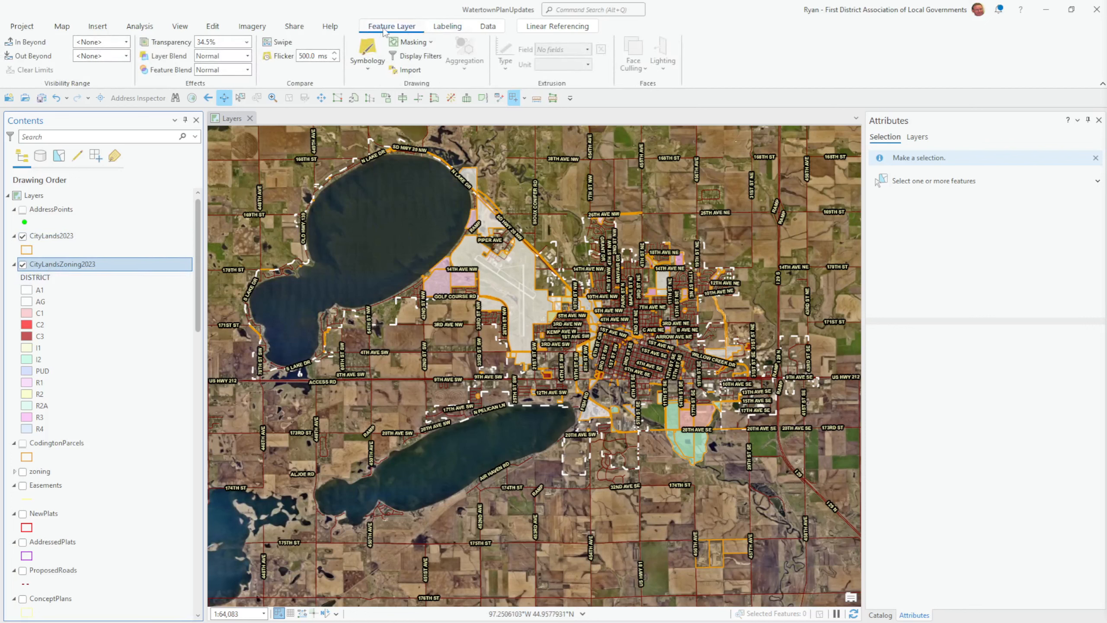
# Format the CityLandsZoning2023 label text as Times New Roman, Bold Italic, in magenta
pyautogui.click(446, 27)
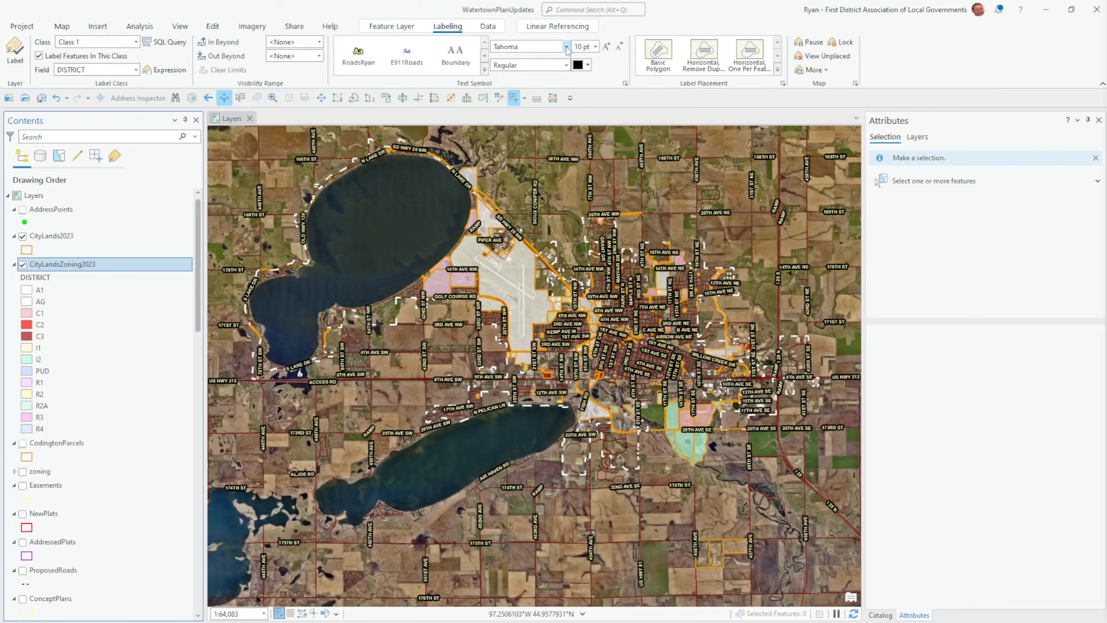
pyautogui.click(566, 46)
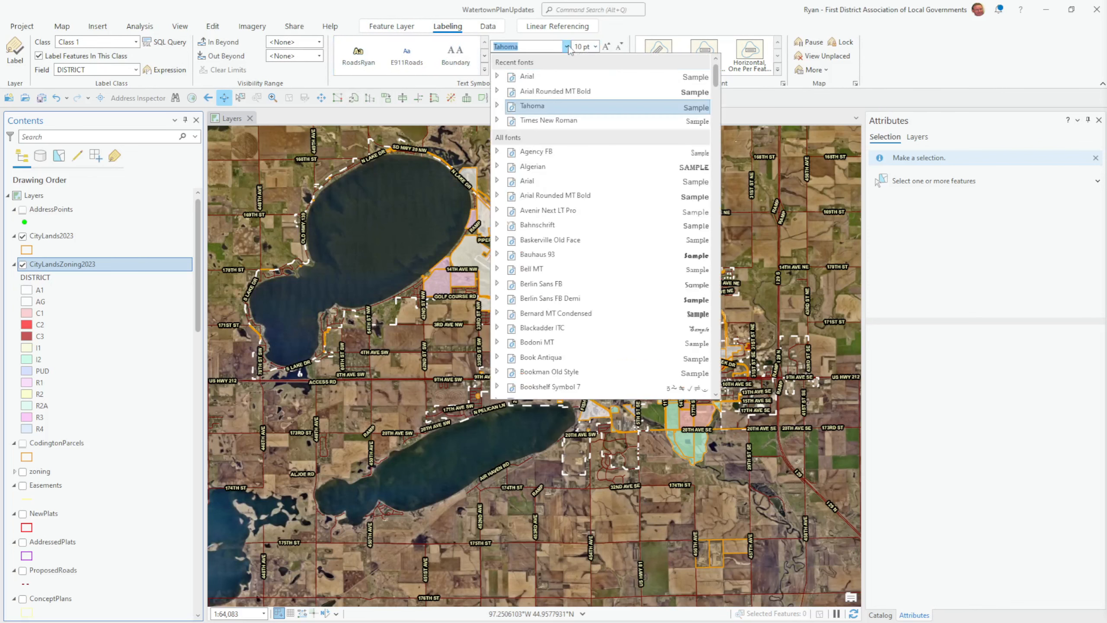
pyautogui.click(550, 122)
pyautogui.click(565, 65)
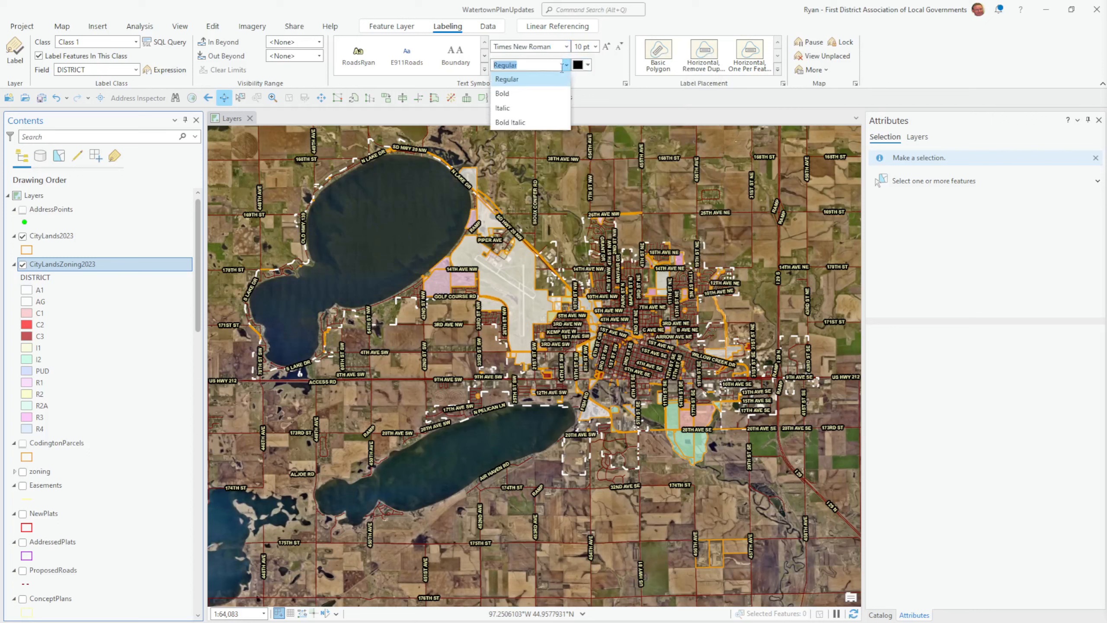
pyautogui.click(510, 107)
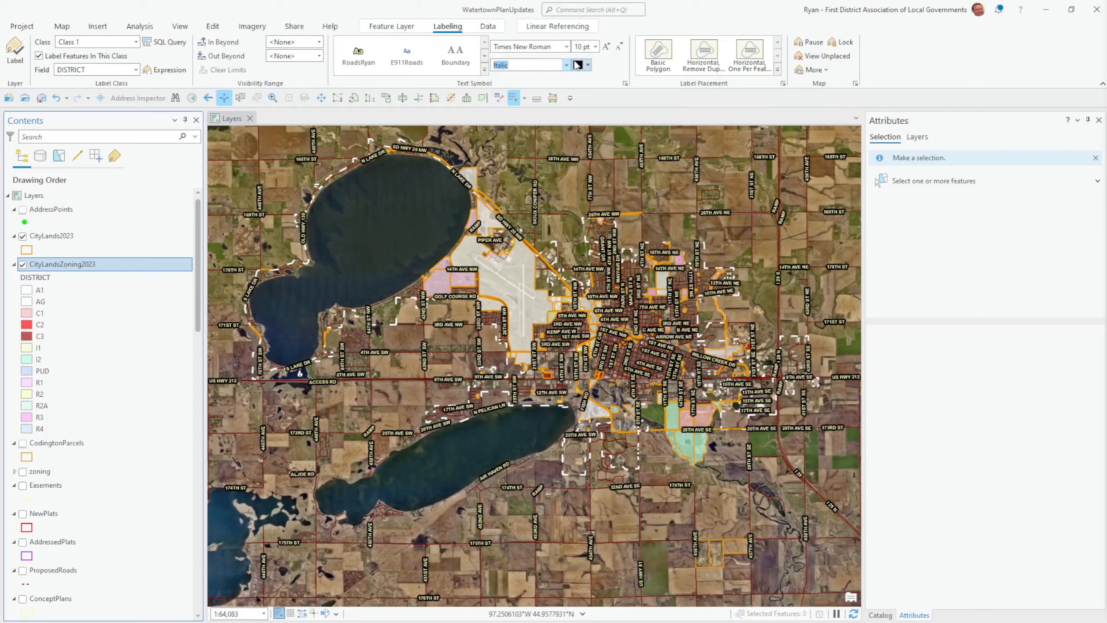
pyautogui.click(566, 65)
pyautogui.click(514, 115)
pyautogui.click(578, 64)
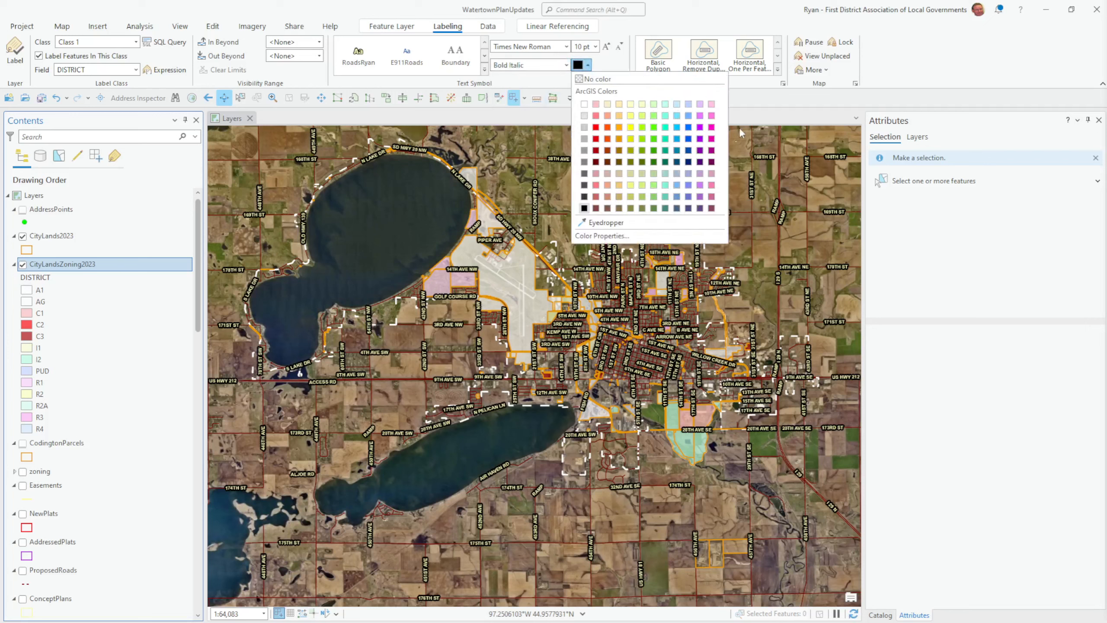
pyautogui.click(711, 139)
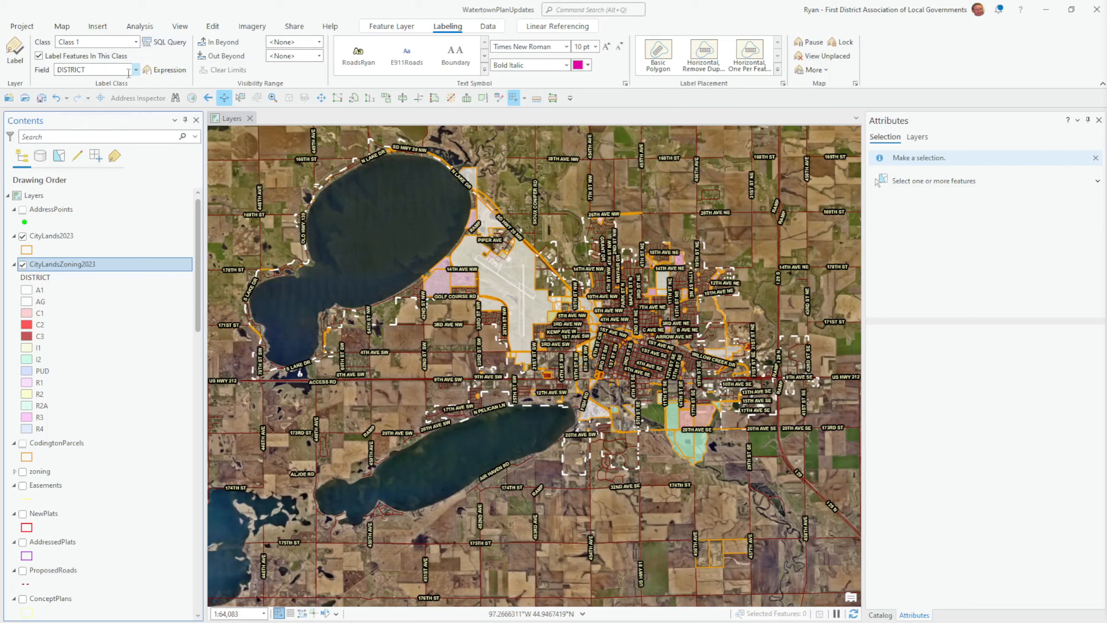
# Choose DISTRICT as the label field and turn on labels for the CityLandsZoning2023 layer
pyautogui.click(136, 70)
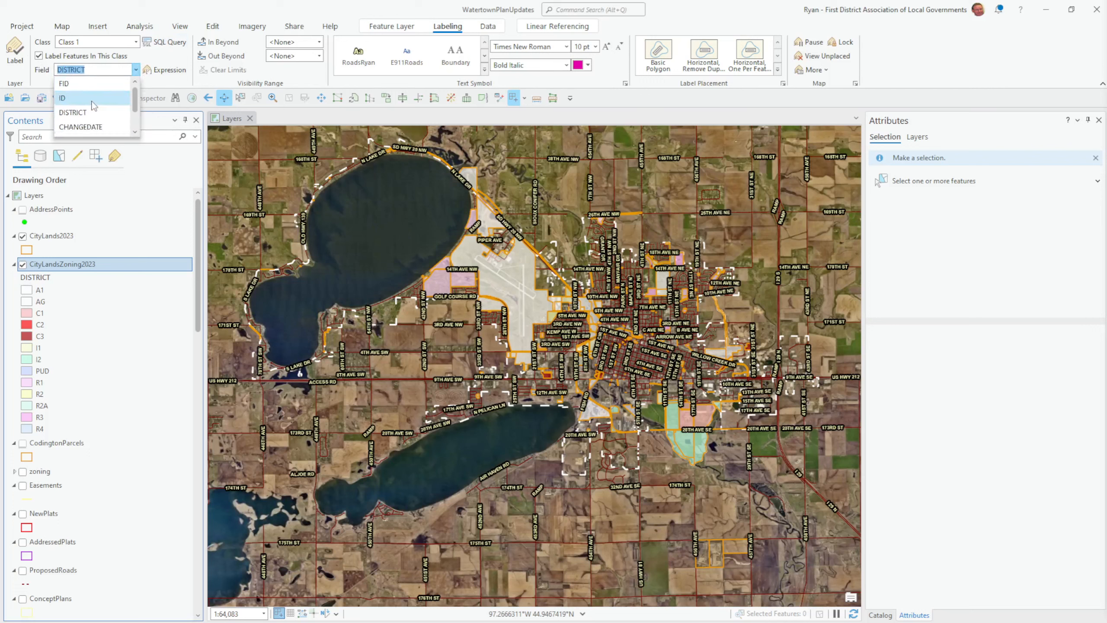
pyautogui.click(86, 114)
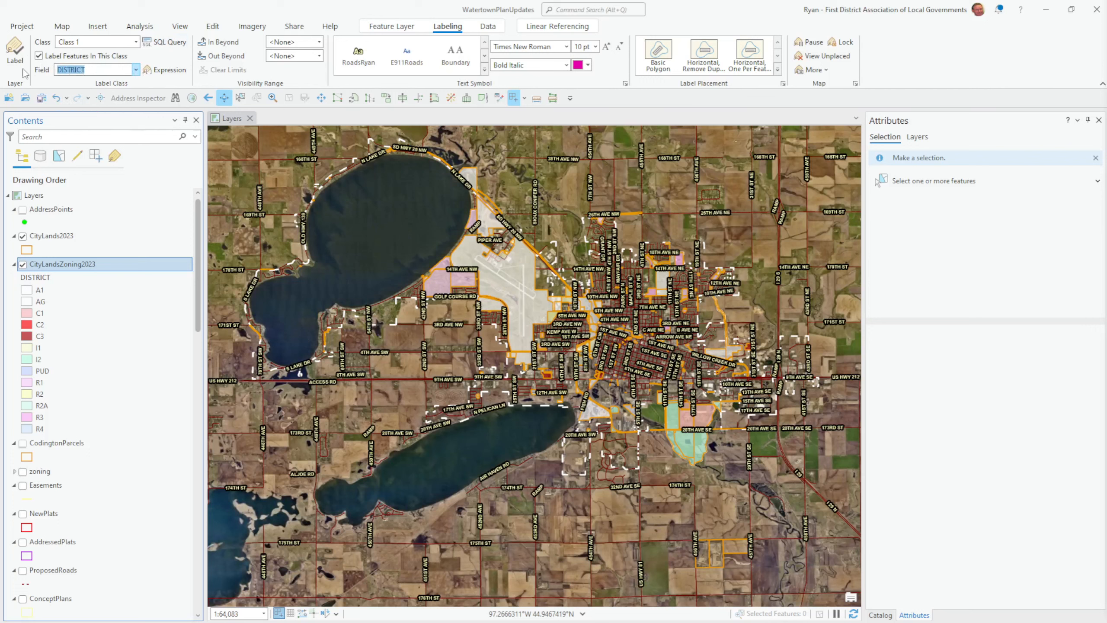
pyautogui.click(15, 52)
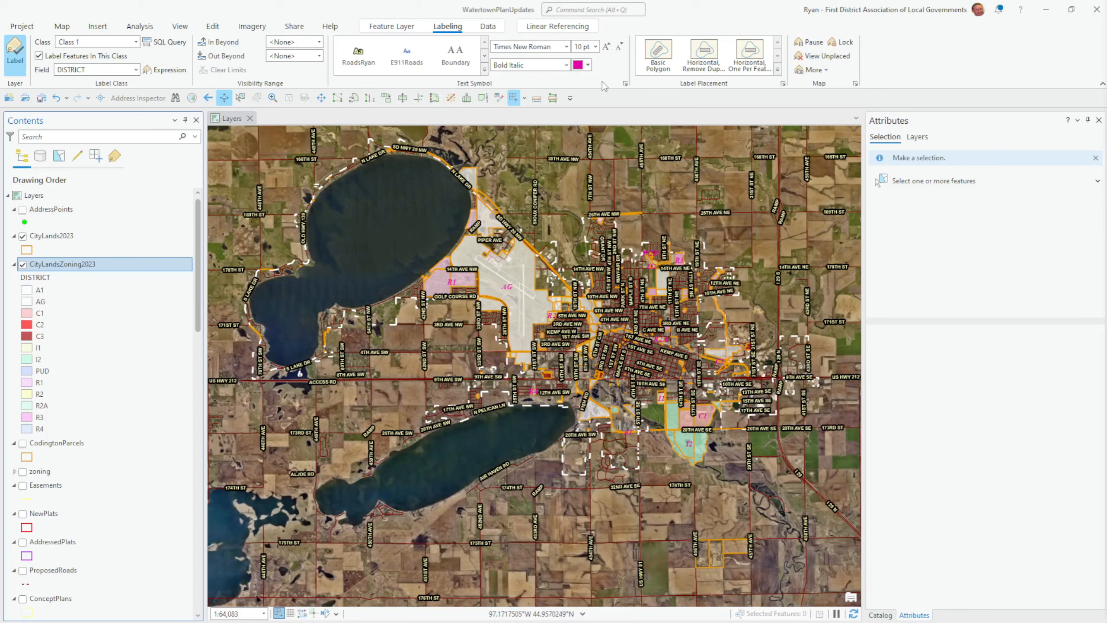
# Give the CityLandsZoning2023 labels a white halo and apply it
pyautogui.click(626, 85)
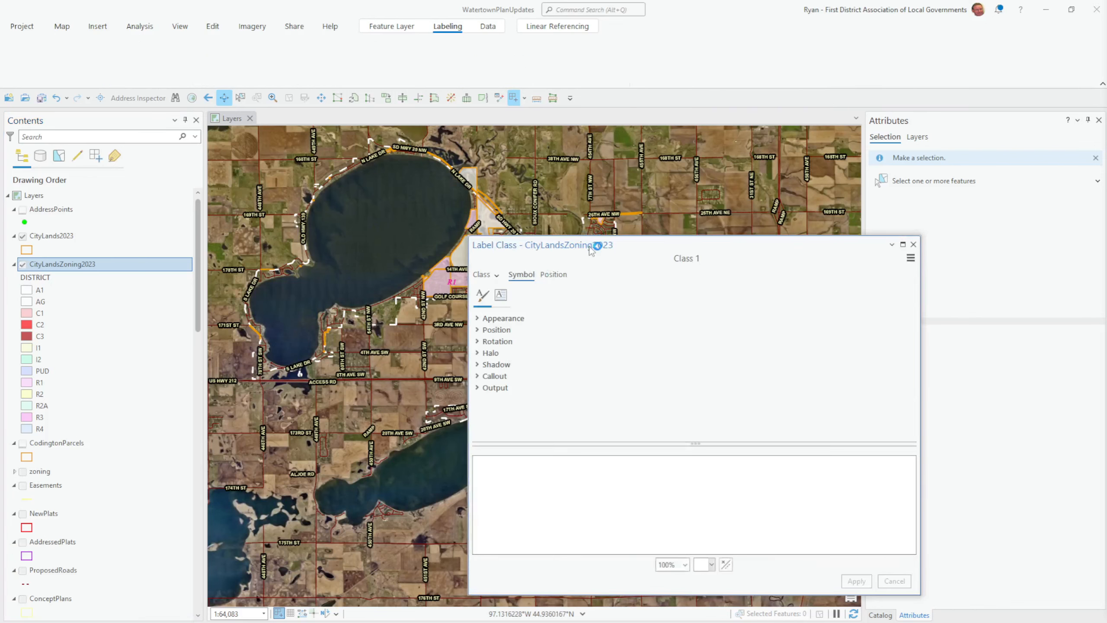
pyautogui.moveTo(587, 251); pyautogui.dragTo(497, 177)
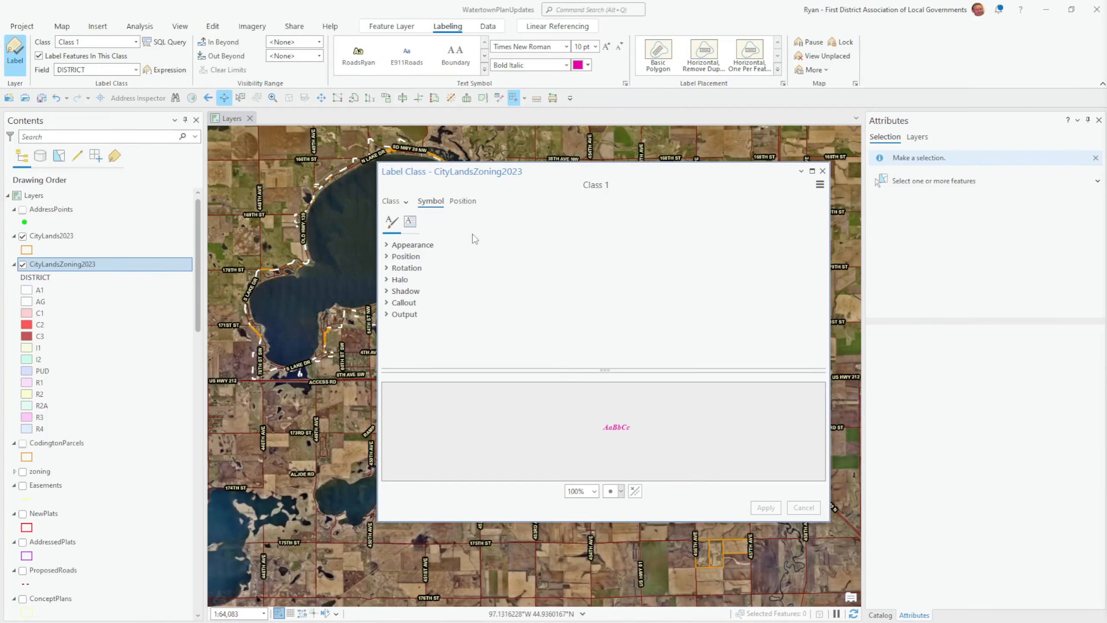
pyautogui.click(387, 280)
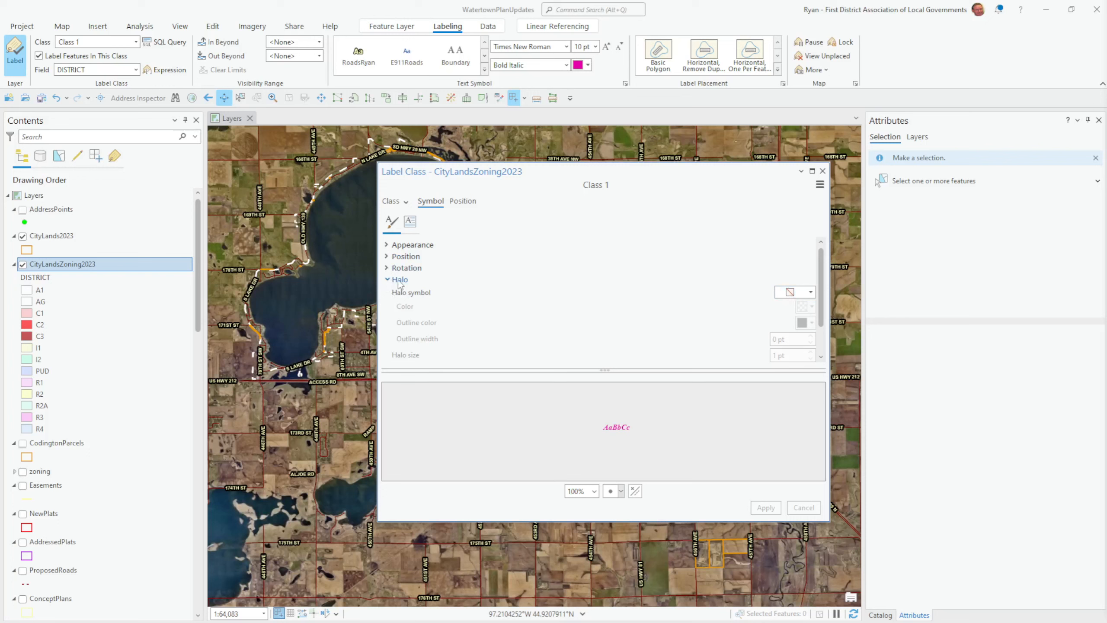
pyautogui.click(789, 292)
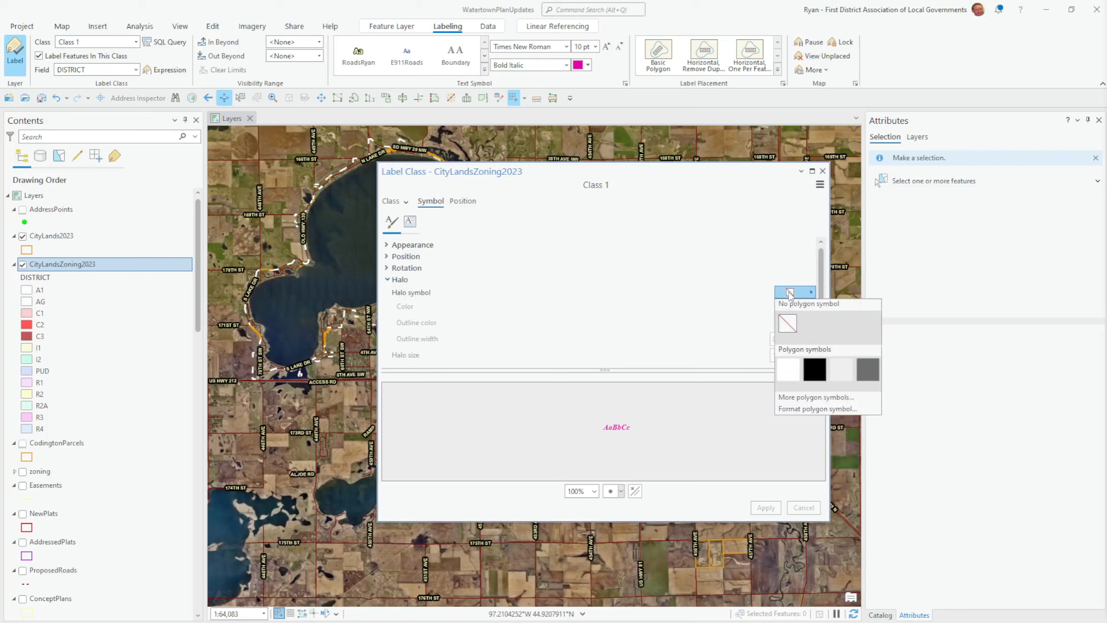
pyautogui.click(791, 367)
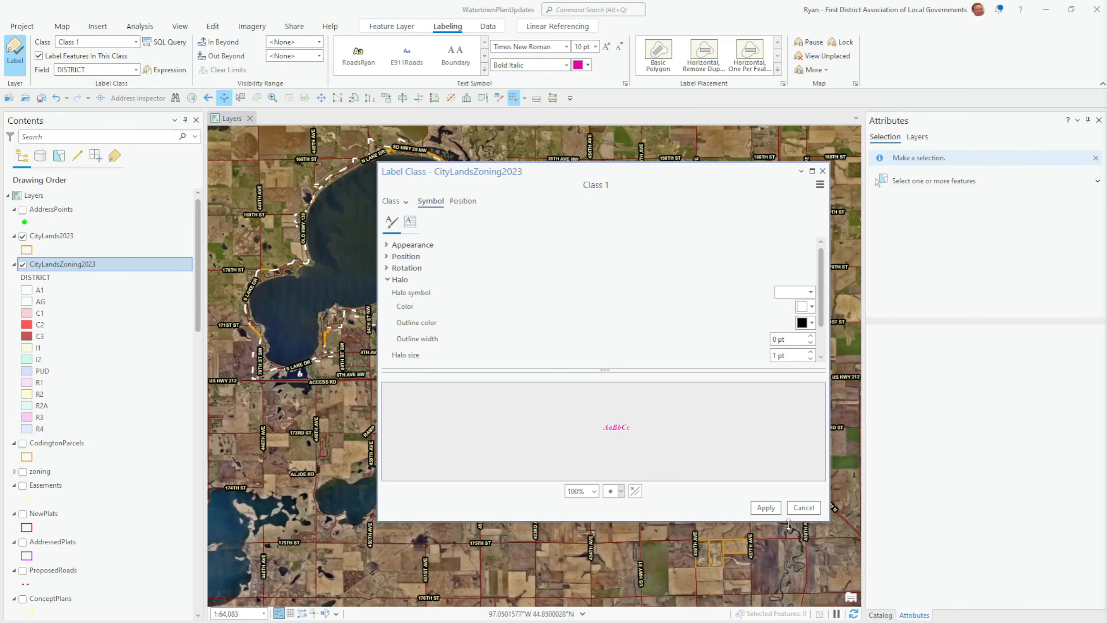
pyautogui.click(761, 510)
pyautogui.moveTo(533, 182); pyautogui.dragTo(856, 245)
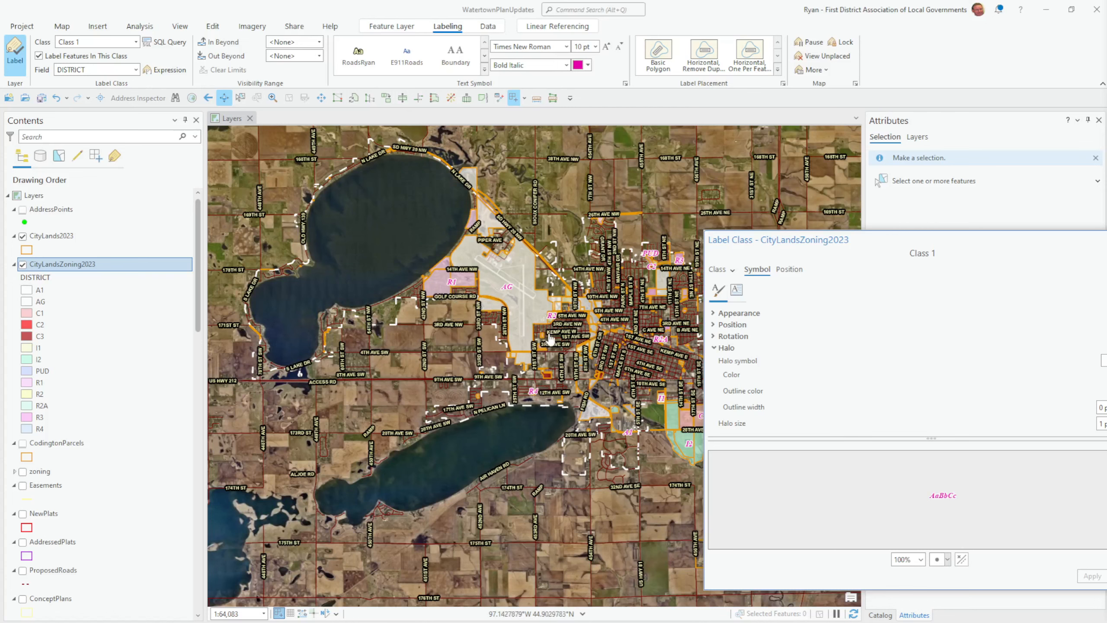
# Review the label position settings of the CityLandsZoning2023 layer and check the label placement on the map
pyautogui.moveTo(806, 245); pyautogui.dragTo(431, 216)
pyautogui.click(412, 239)
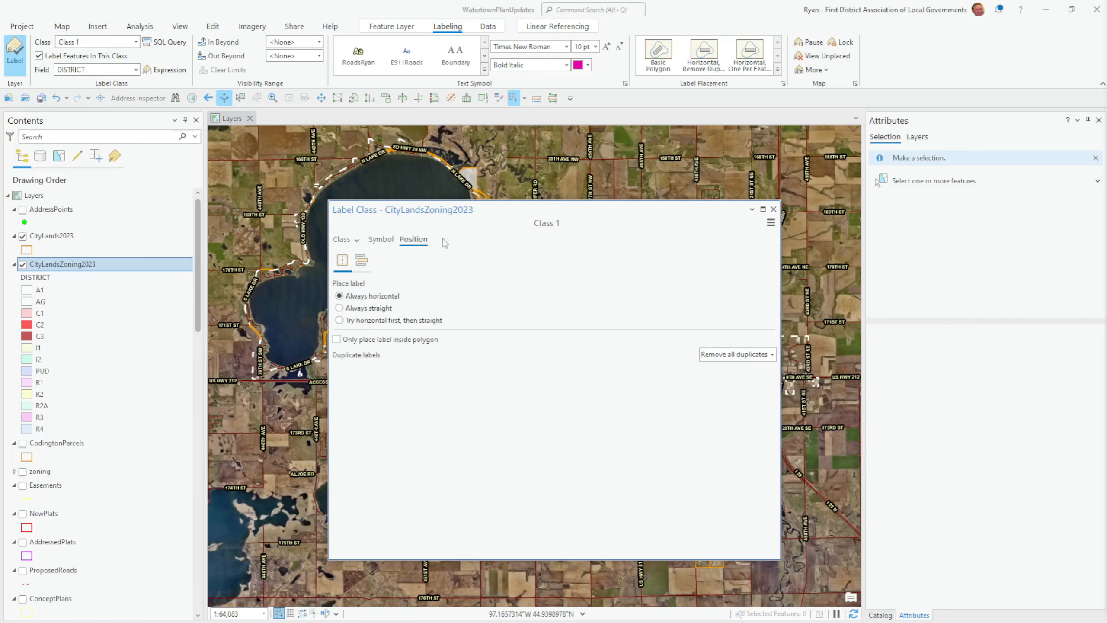
pyautogui.doubleClick(486, 209)
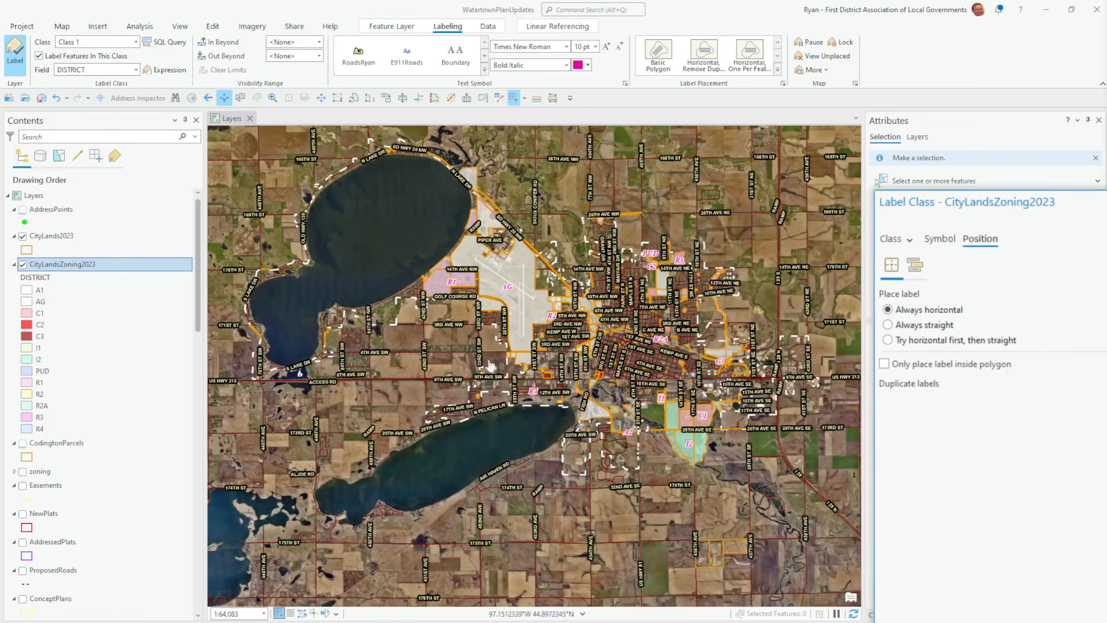
pyautogui.moveTo(630, 322); pyautogui.dragTo(587, 365)
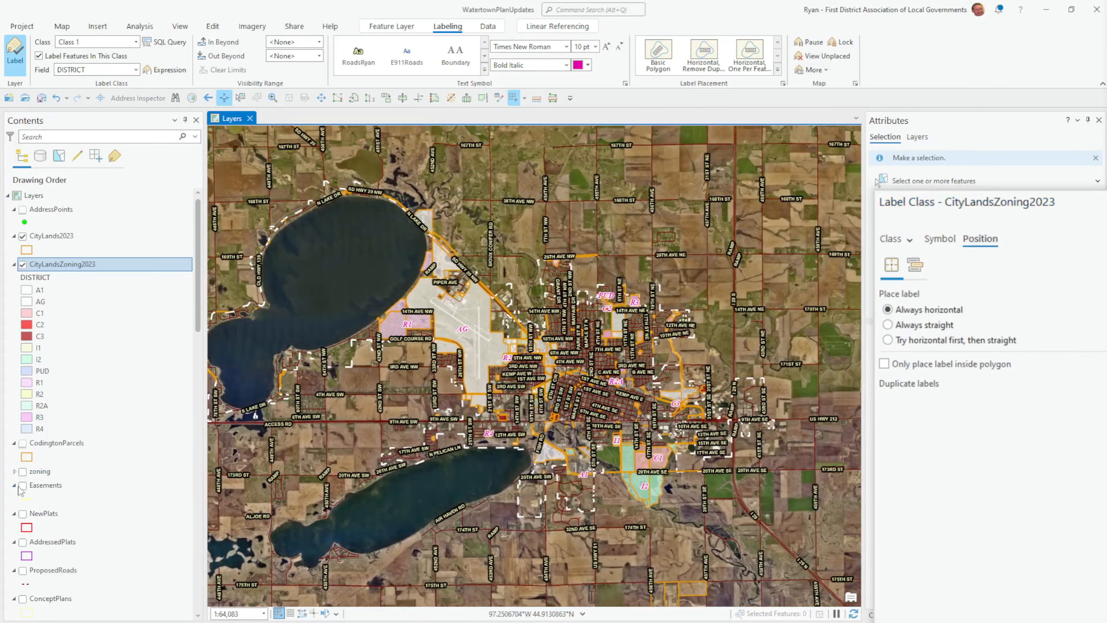
# Turn off the roads, CityLandsZoning2023 and CityLands2023 layers
pyautogui.scroll(-4, 21, 512)
pyautogui.click(23, 502)
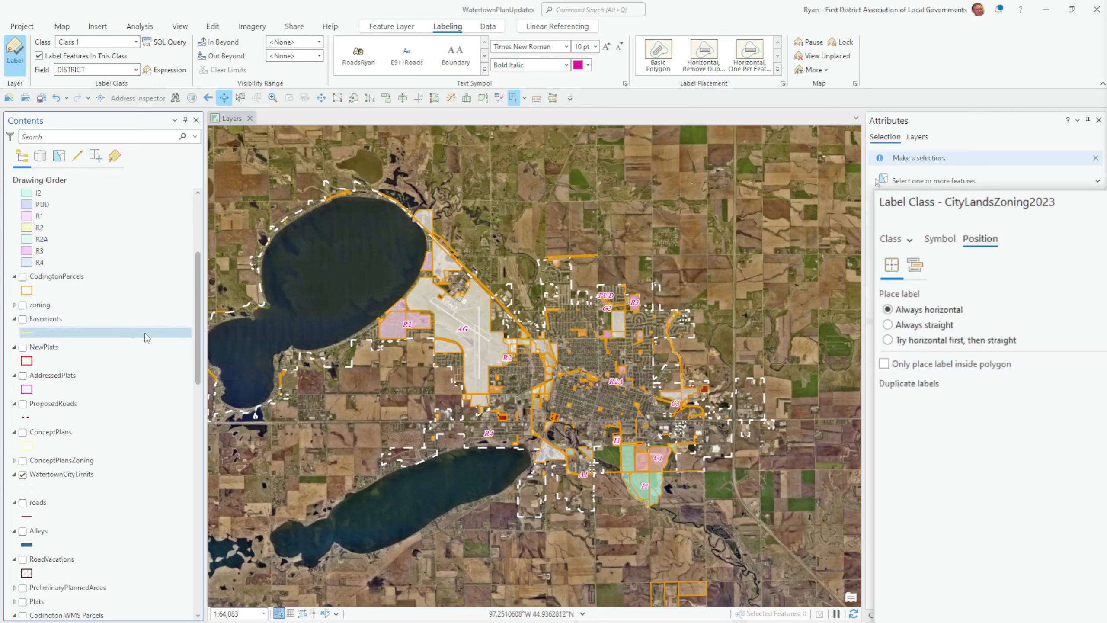
pyautogui.scroll(5, 148, 336)
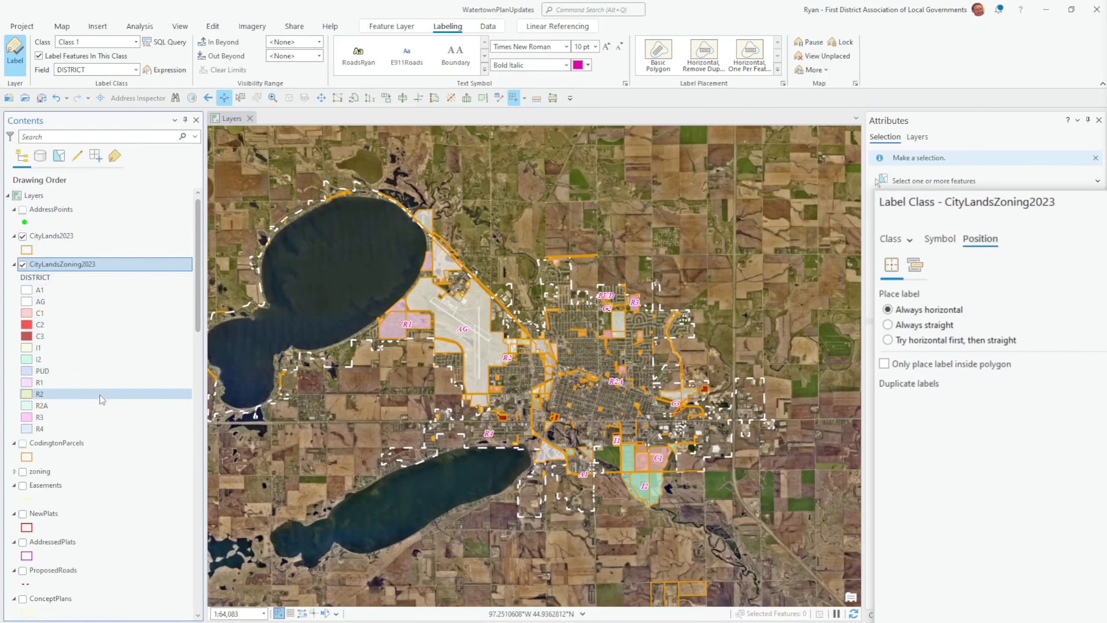
pyautogui.click(61, 27)
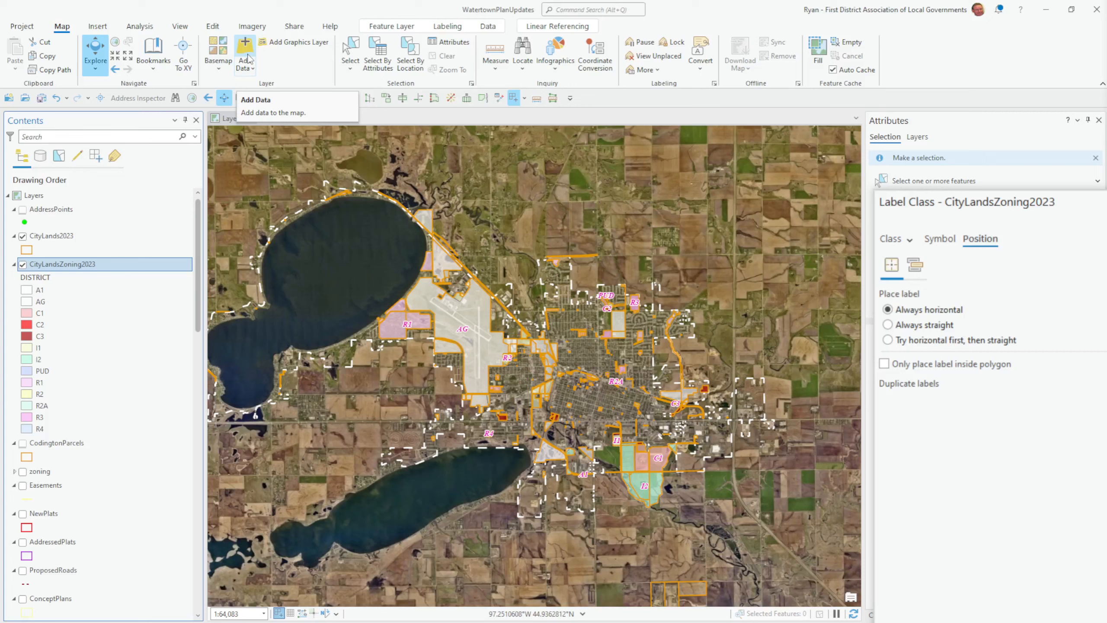
pyautogui.click(22, 263)
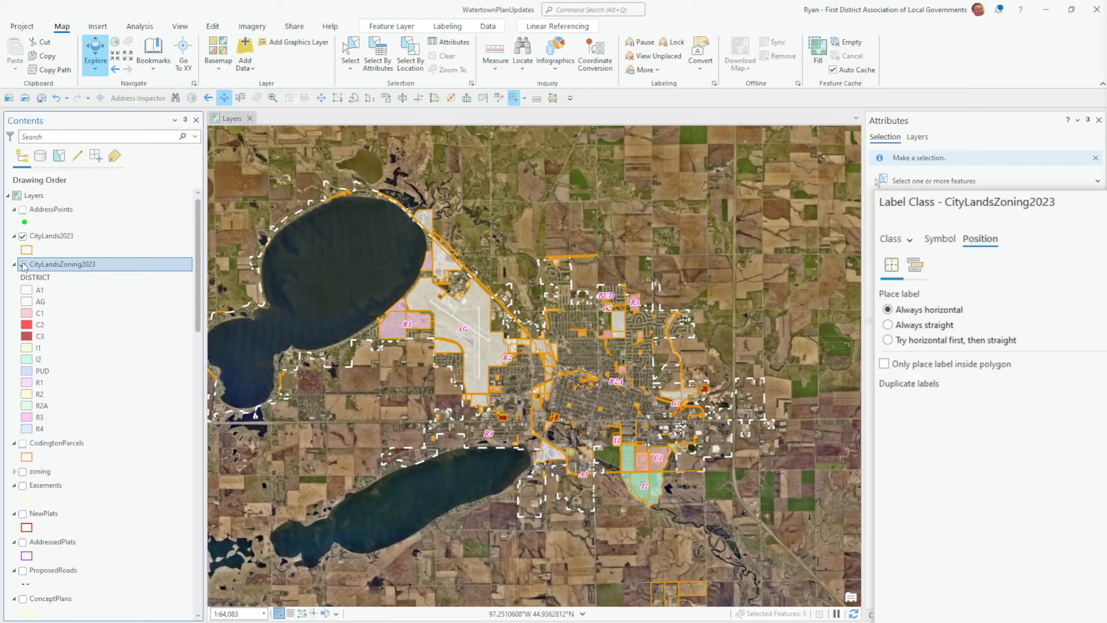
pyautogui.click(23, 236)
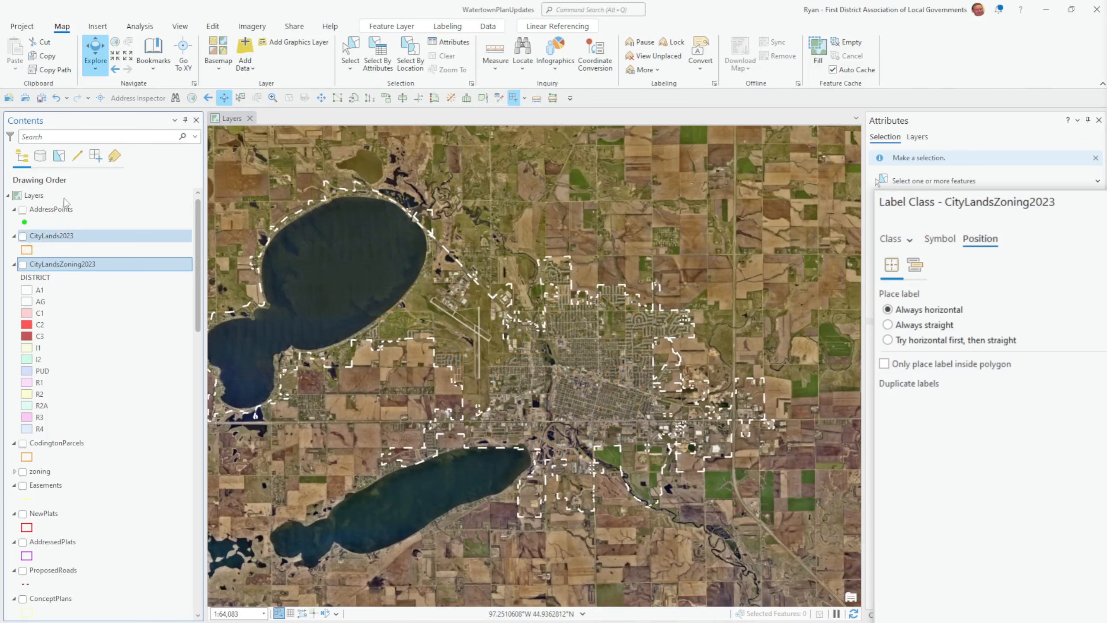
# Add the layer packages CityLandsLayer.lpkx and CityLandsZoningLayer.lpkx from the project's Work folder to the map
pyautogui.click(244, 50)
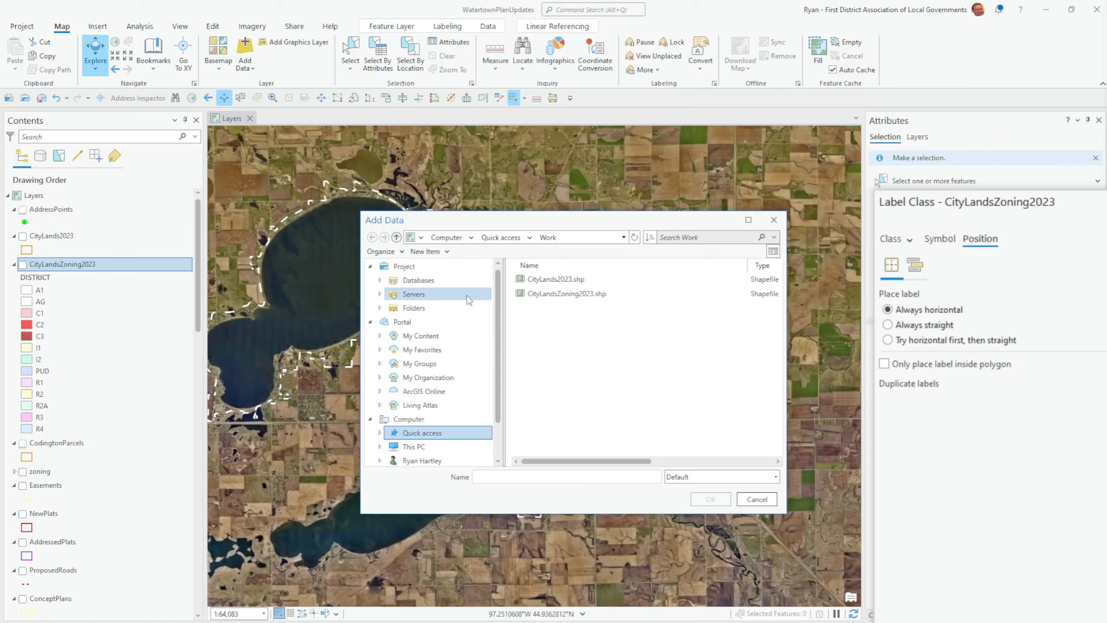
pyautogui.click(459, 308)
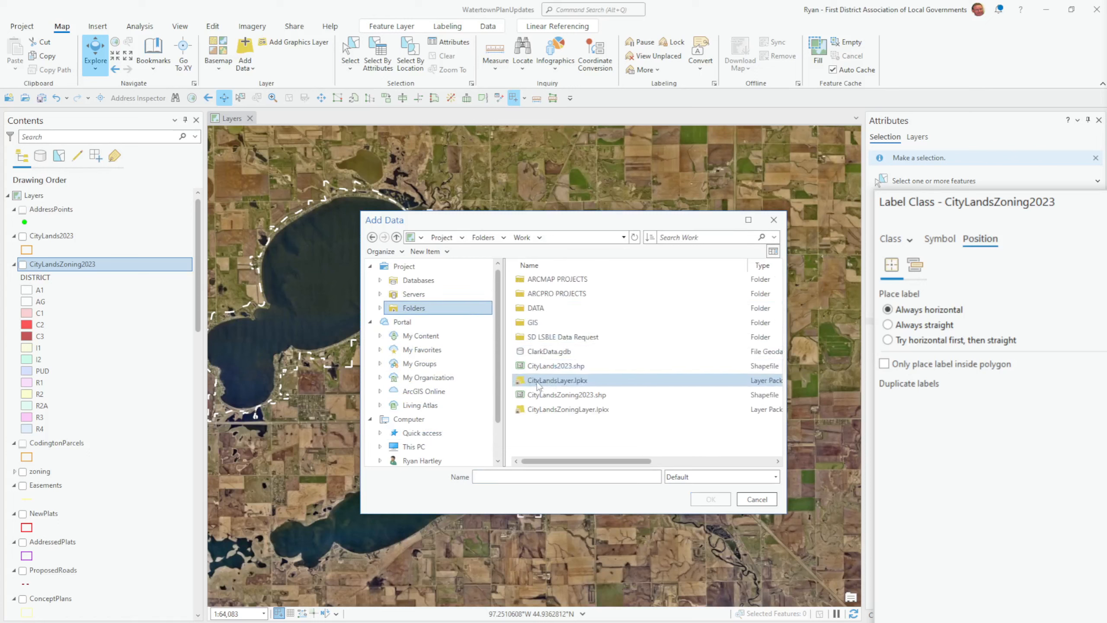
pyautogui.click(539, 382)
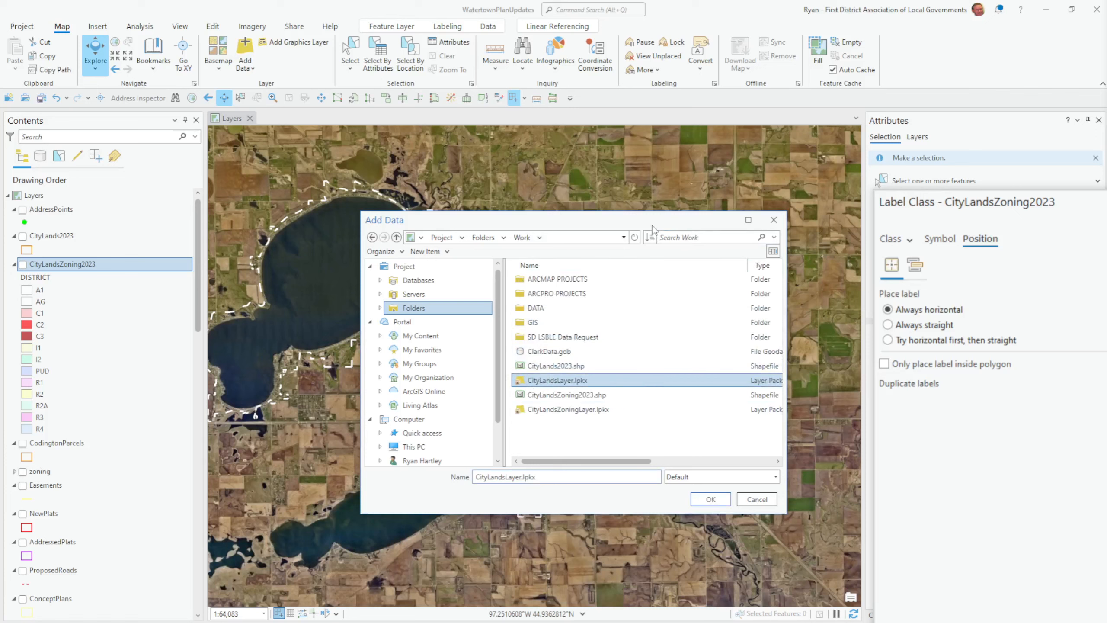
pyautogui.moveTo(652, 224); pyautogui.dragTo(578, 227)
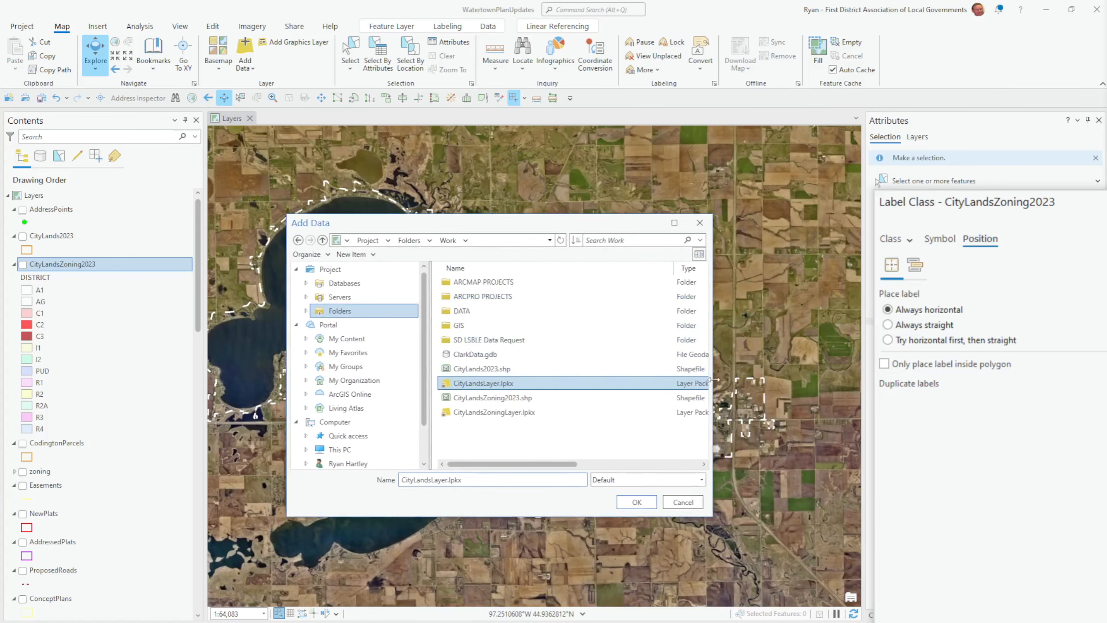
pyautogui.moveTo(714, 380); pyautogui.dragTo(863, 388)
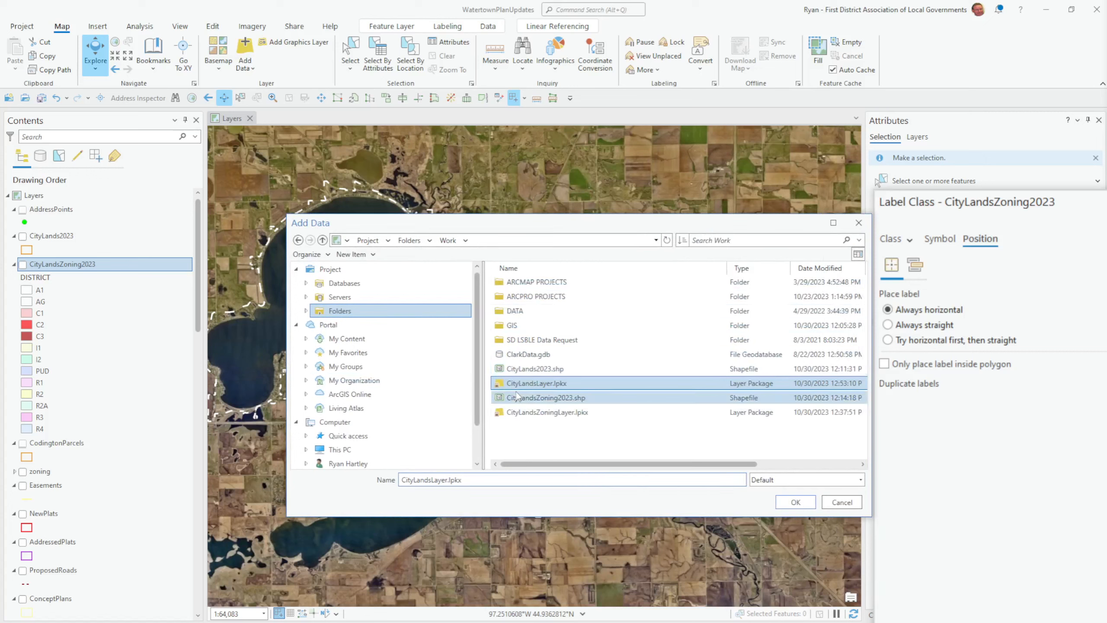
pyautogui.keyDown('ctrl'); pyautogui.click(533, 412); pyautogui.keyUp('ctrl')
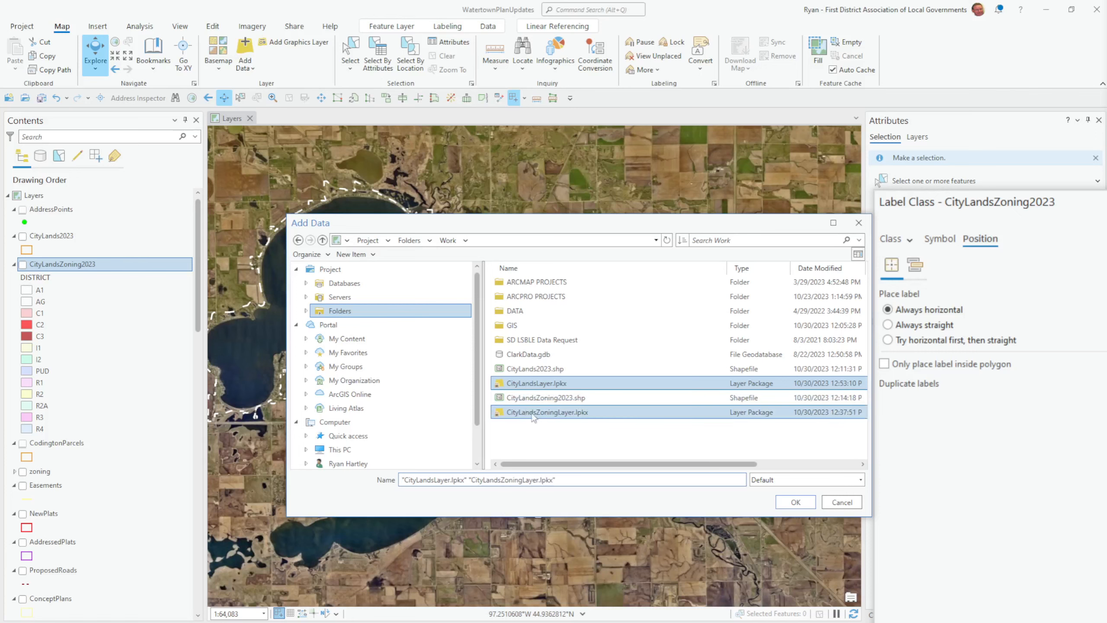
pyautogui.click(795, 502)
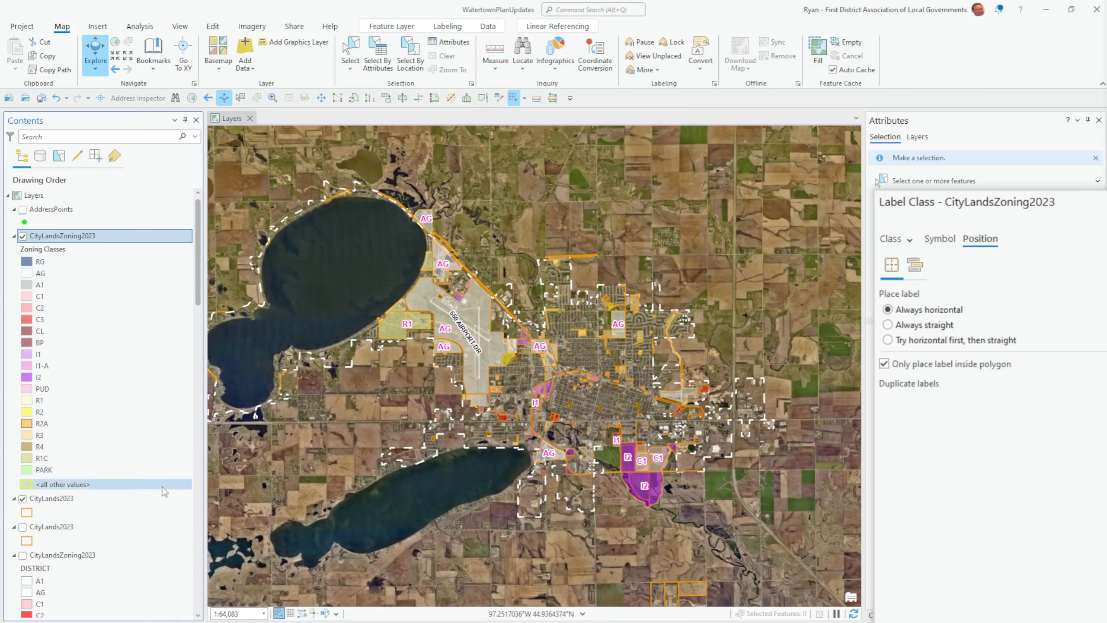
# Look through the DISTRICT values in the attribute table of the newly added CityLandsZoning2023 layer, and close the table
pyautogui.rightClick(69, 237)
pyautogui.click(113, 269)
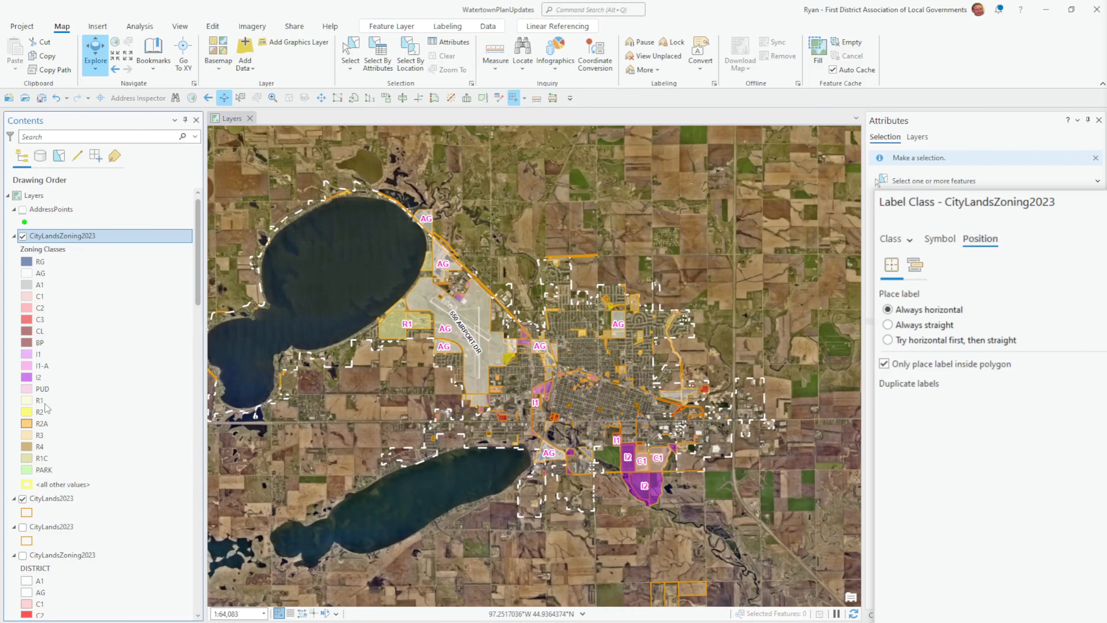
pyautogui.click(883, 363)
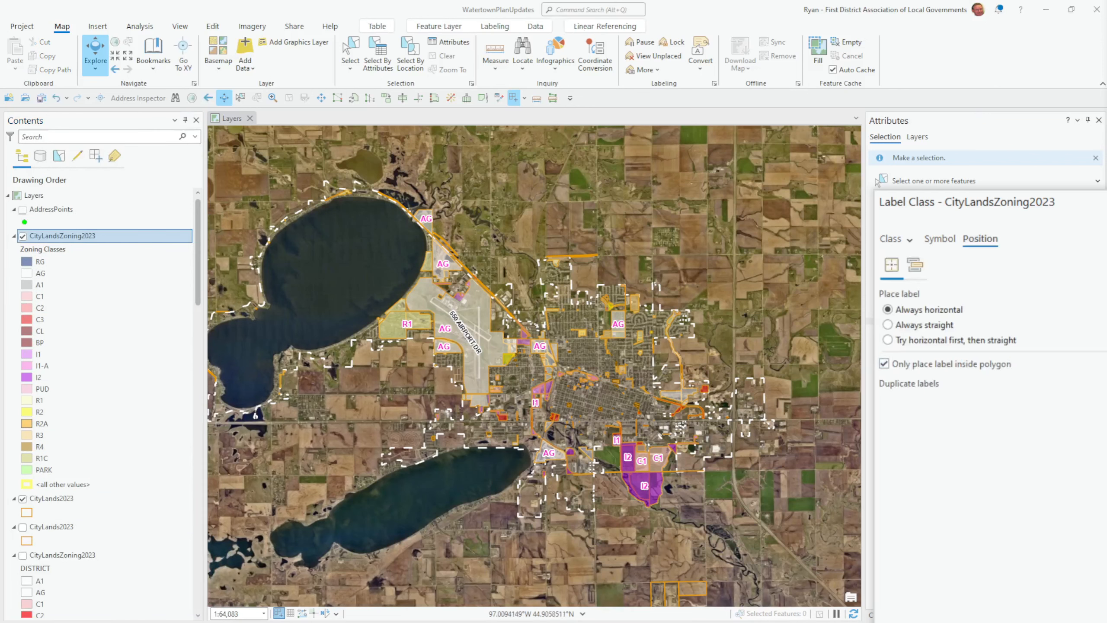
pyautogui.moveTo(1105, 435); pyautogui.dragTo(402, 251)
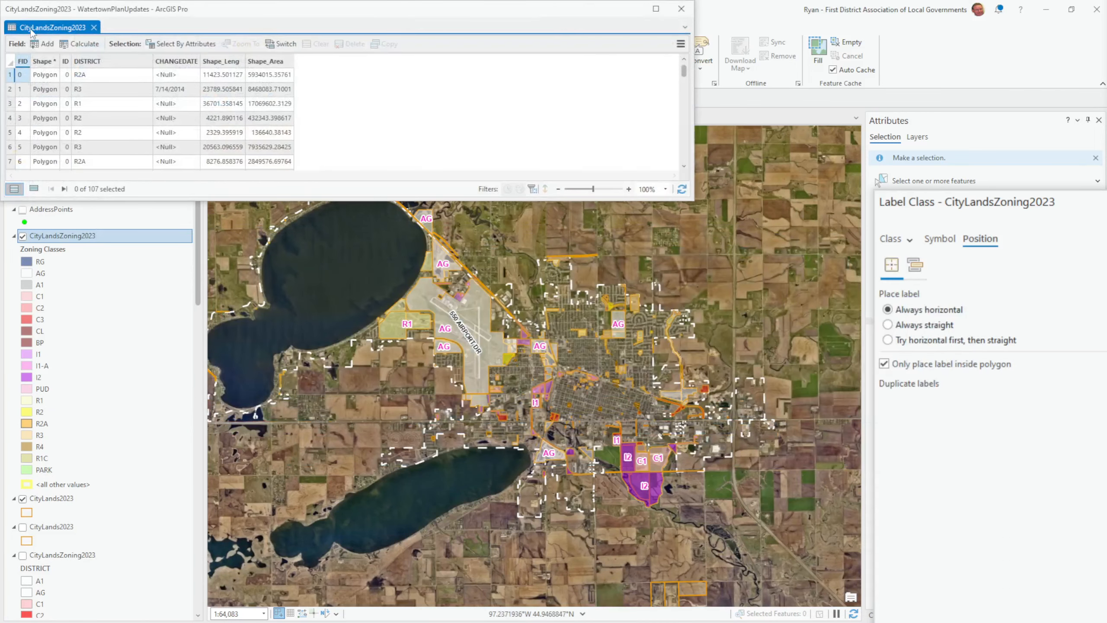
pyautogui.moveTo(31, 33); pyautogui.dragTo(204, 310)
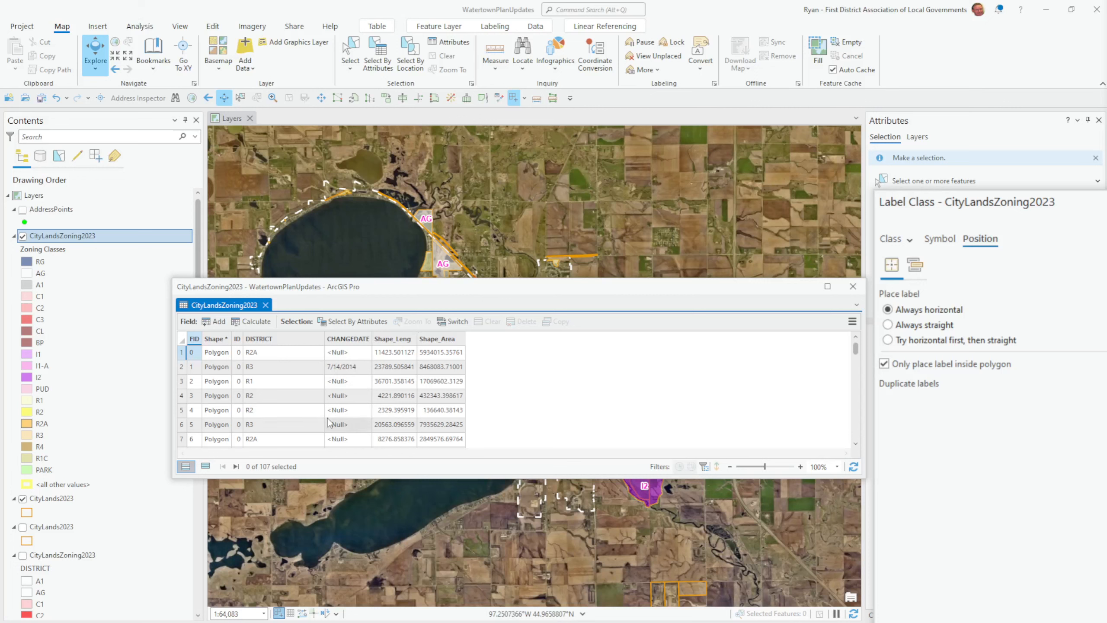
pyautogui.scroll(-5, 265, 375)
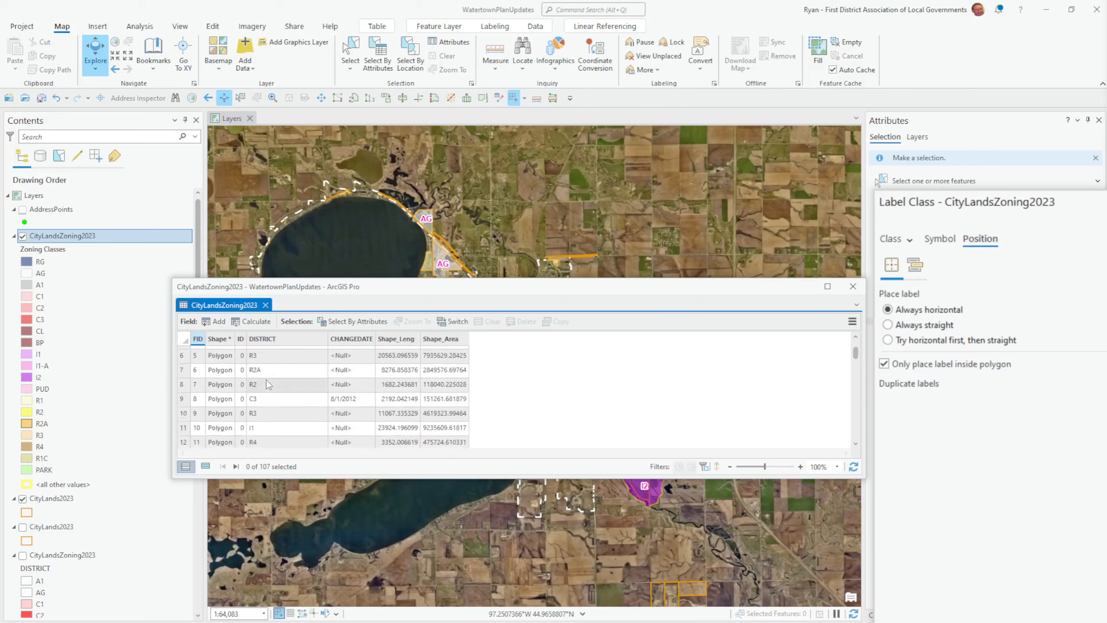
pyautogui.scroll(5, 266, 386)
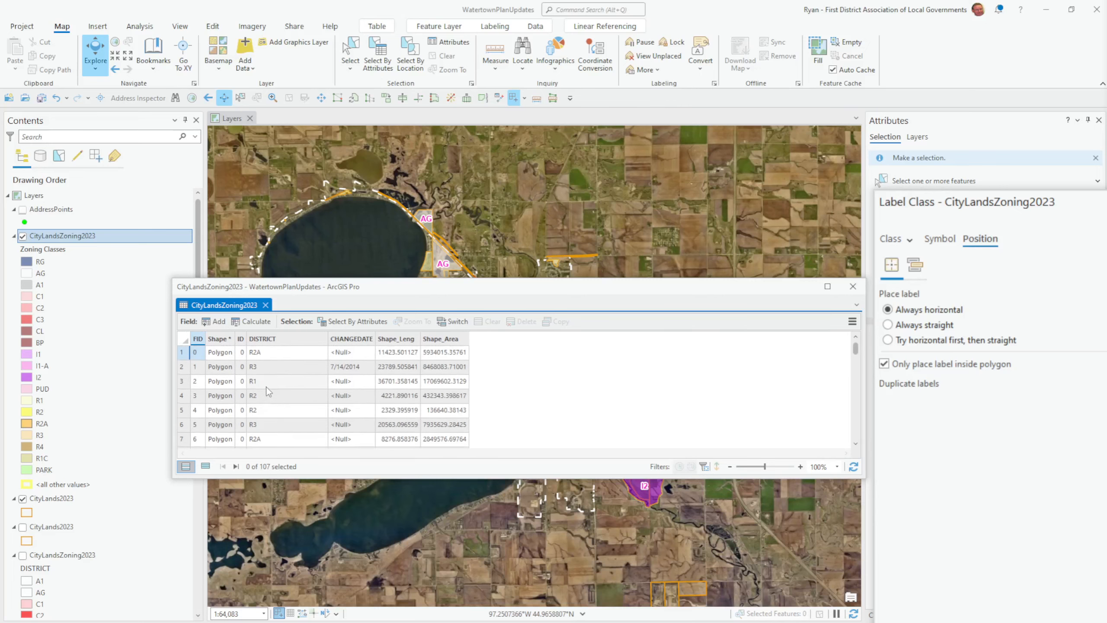
pyautogui.click(265, 305)
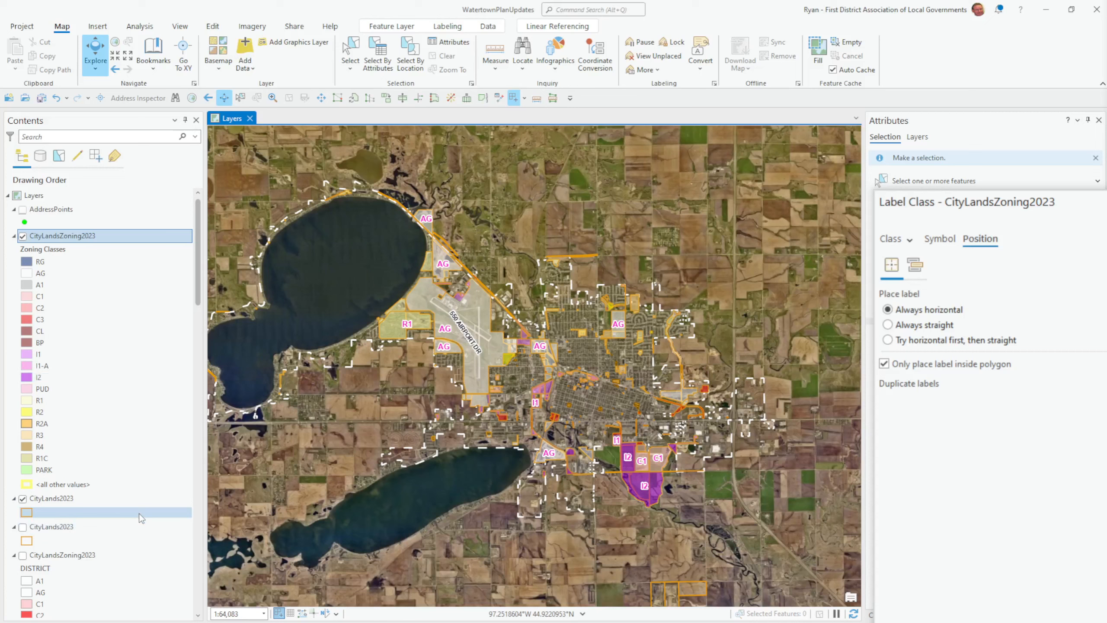
# Change the AG class fill of the added CityLandsZoning2023 layer to dark brown, and close the symbology and label class settings
pyautogui.click(71, 235)
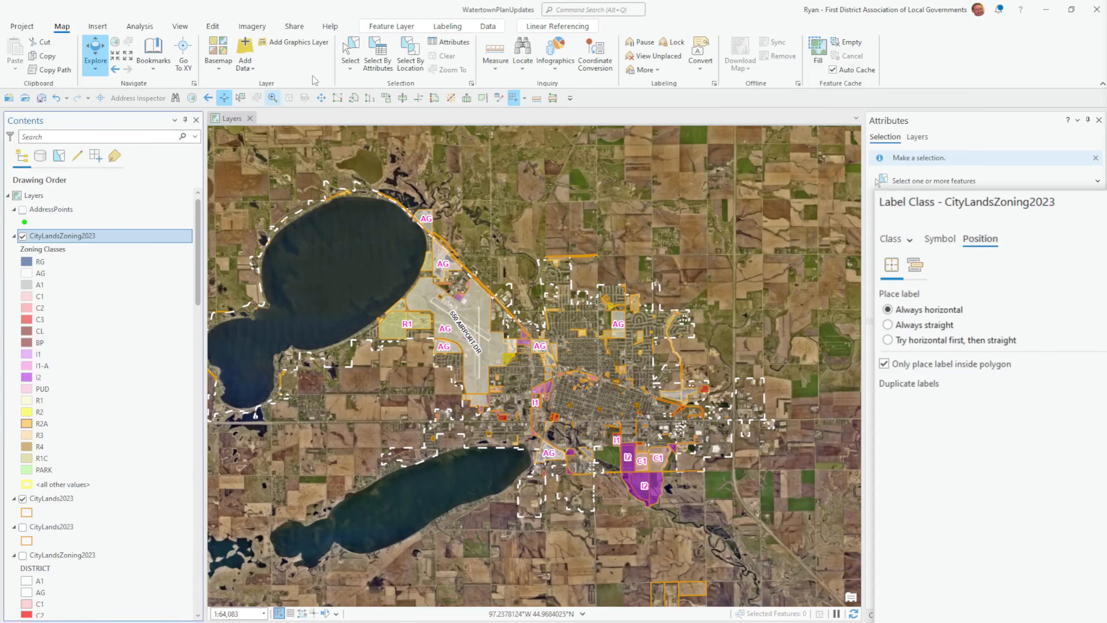
pyautogui.click(447, 26)
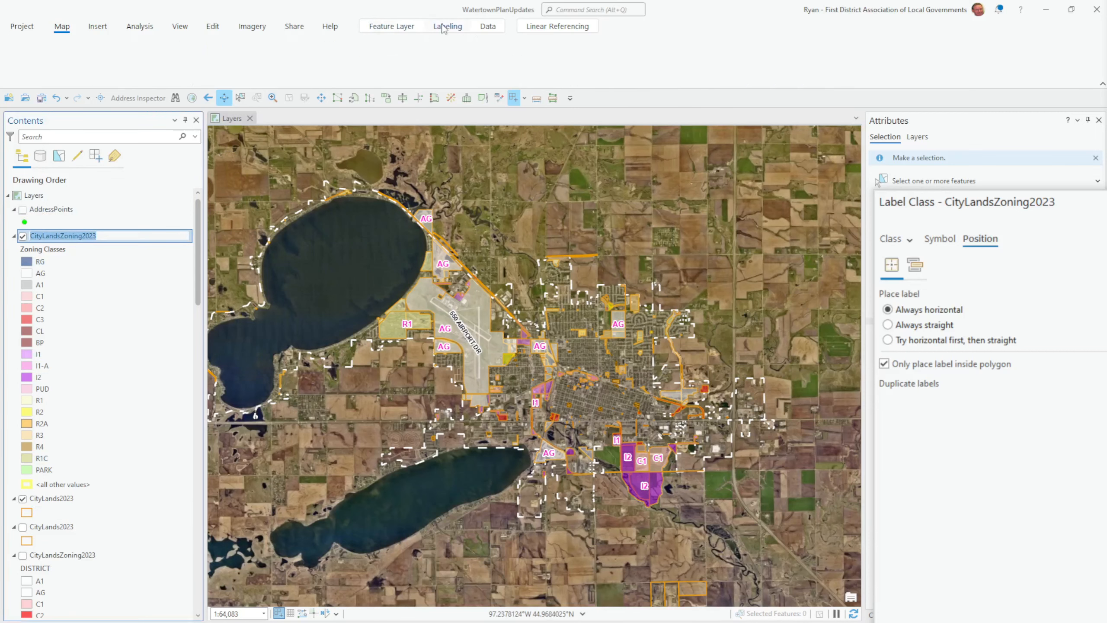
pyautogui.click(409, 27)
pyautogui.click(368, 53)
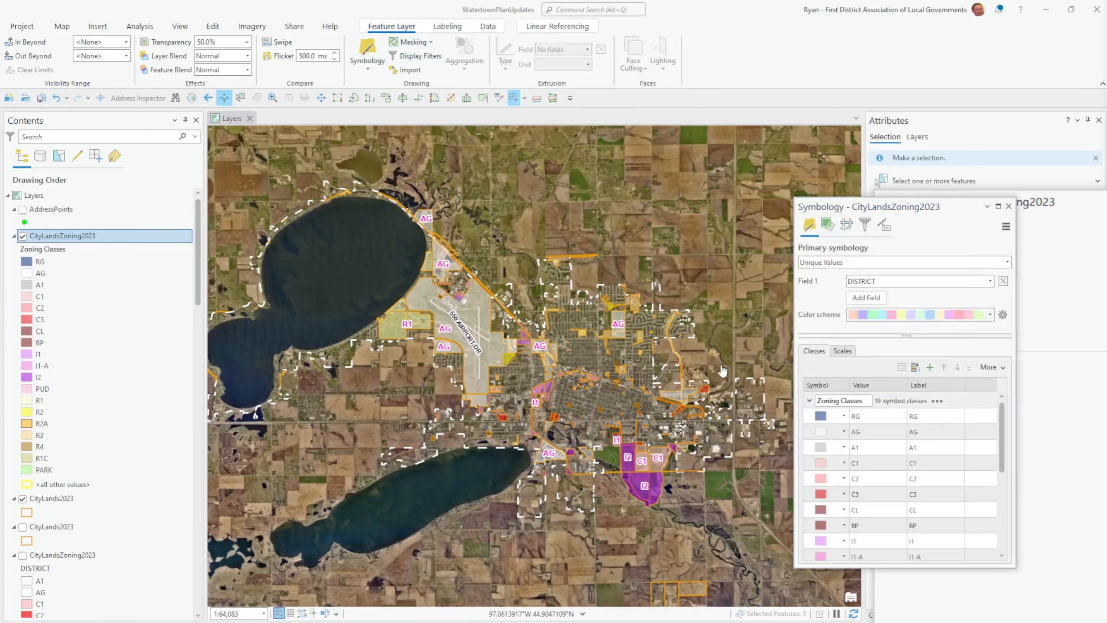
pyautogui.click(820, 432)
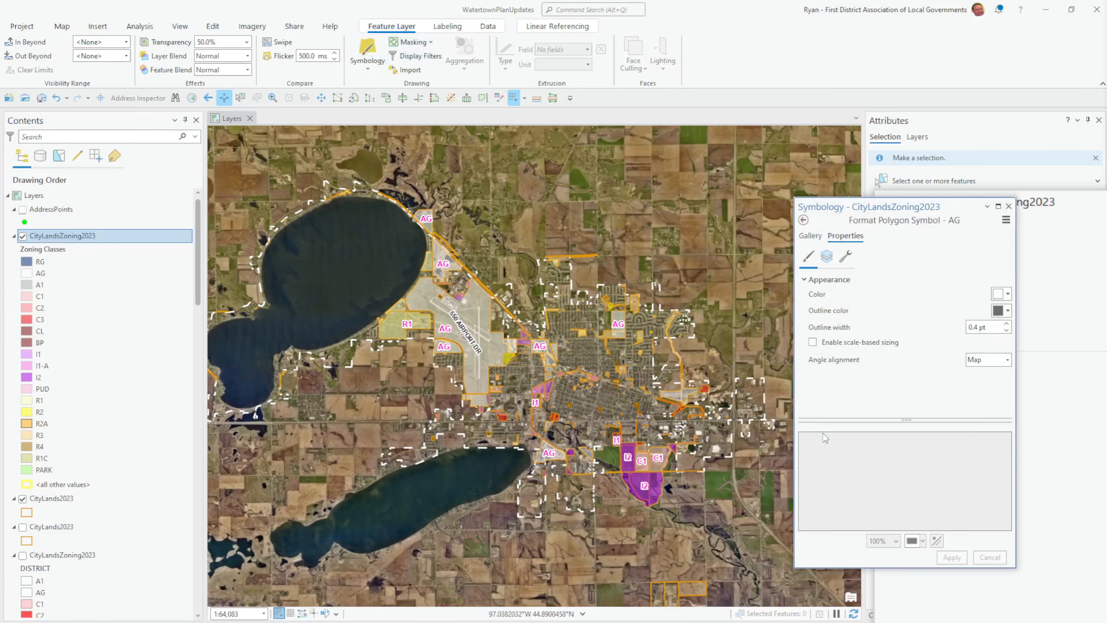
pyautogui.click(1002, 294)
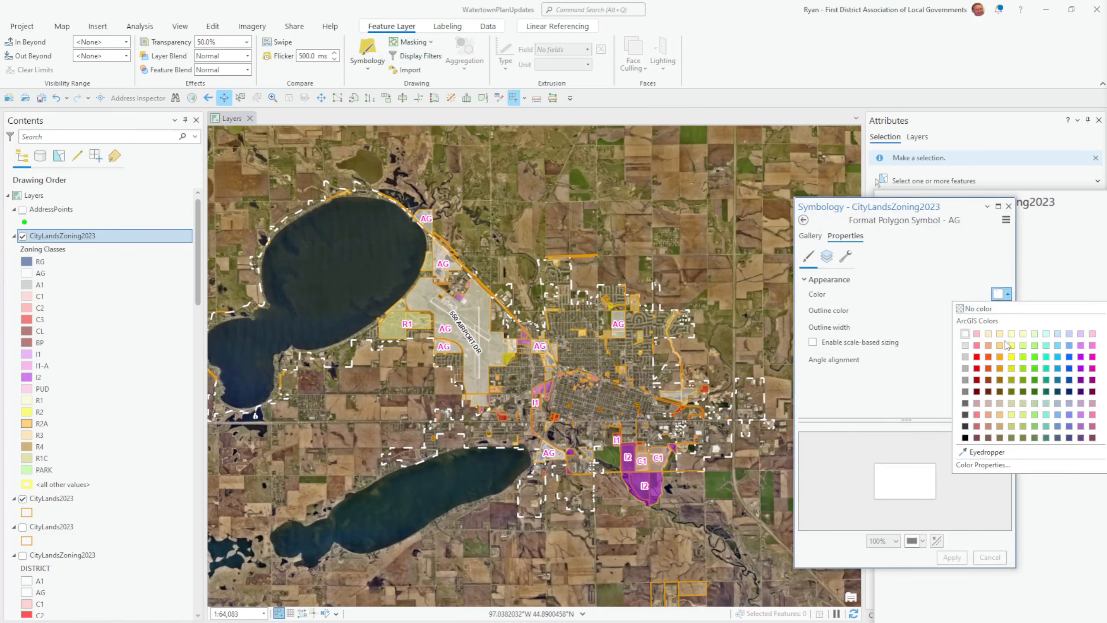
pyautogui.click(998, 391)
pyautogui.click(952, 556)
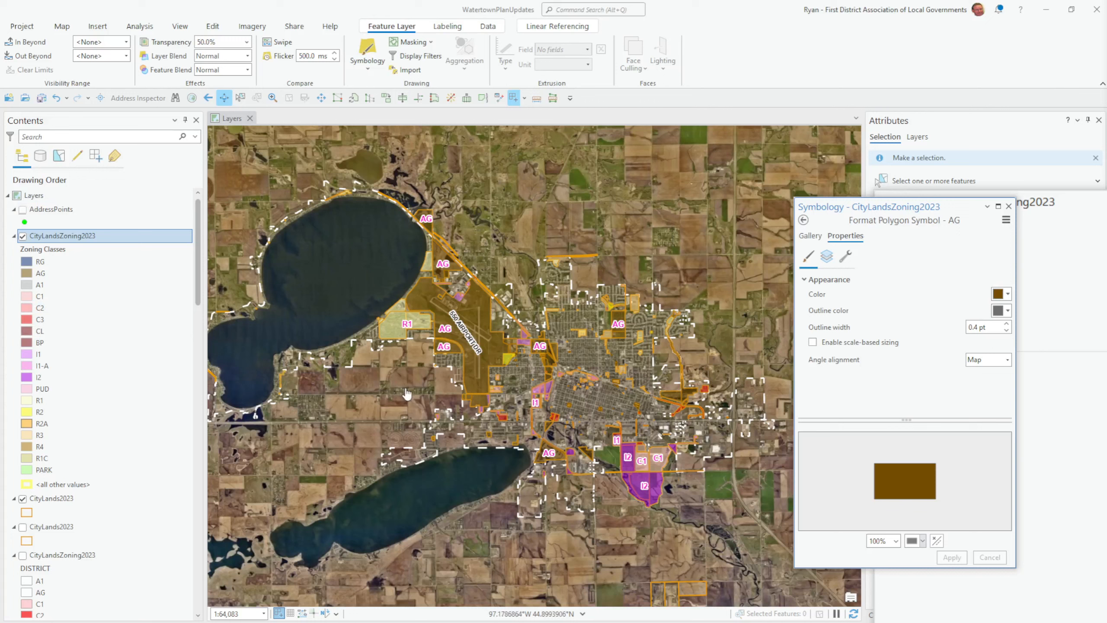
pyautogui.click(1008, 206)
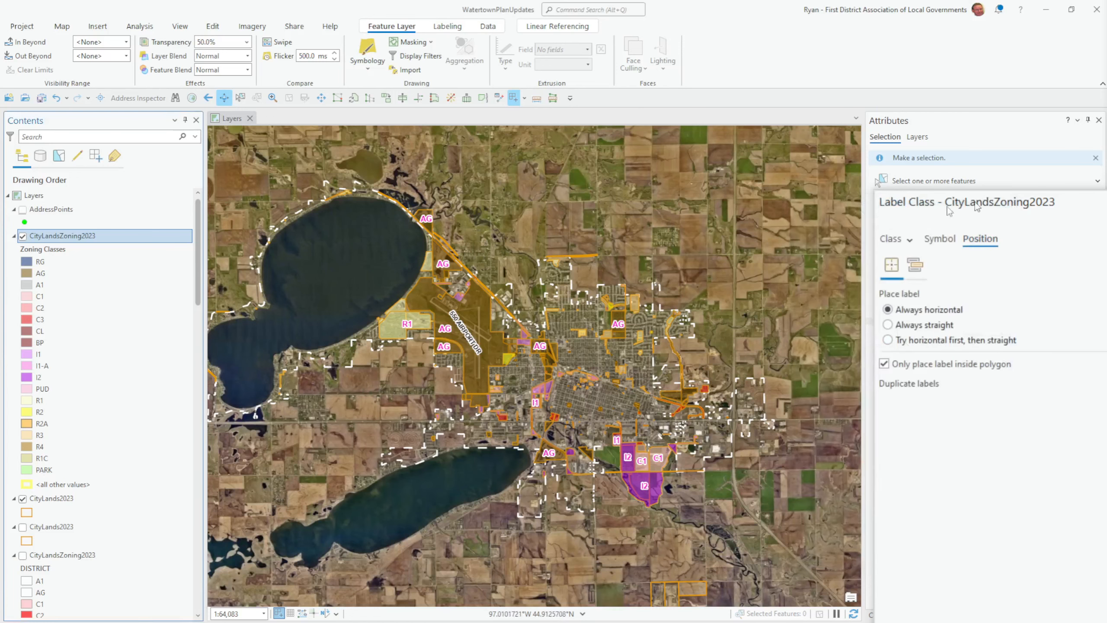
pyautogui.moveTo(949, 211); pyautogui.dragTo(816, 178)
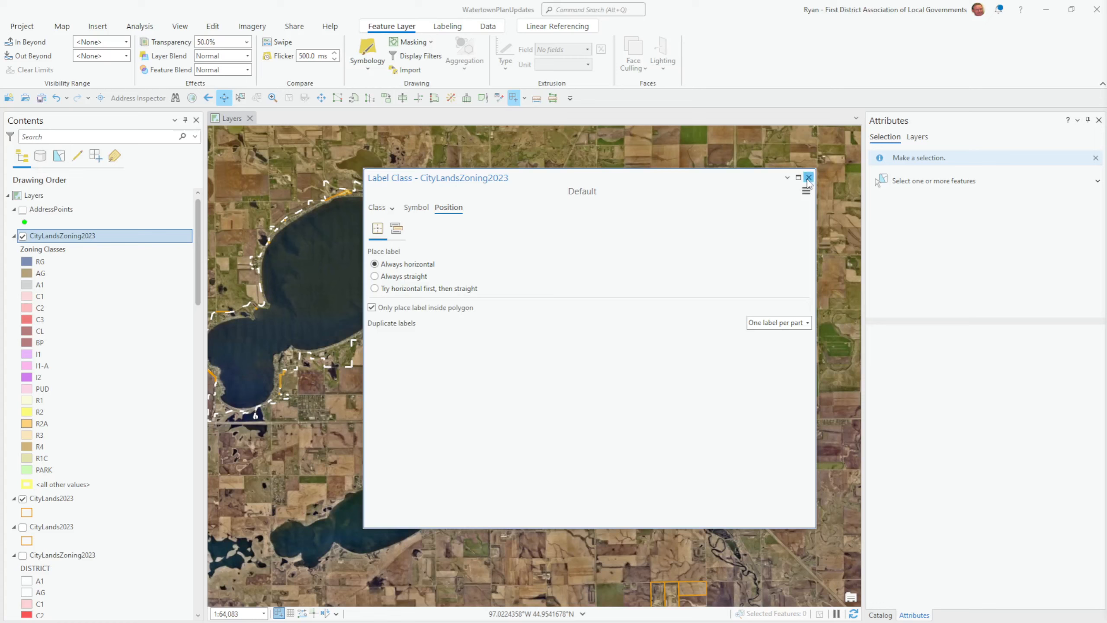
pyautogui.click(808, 178)
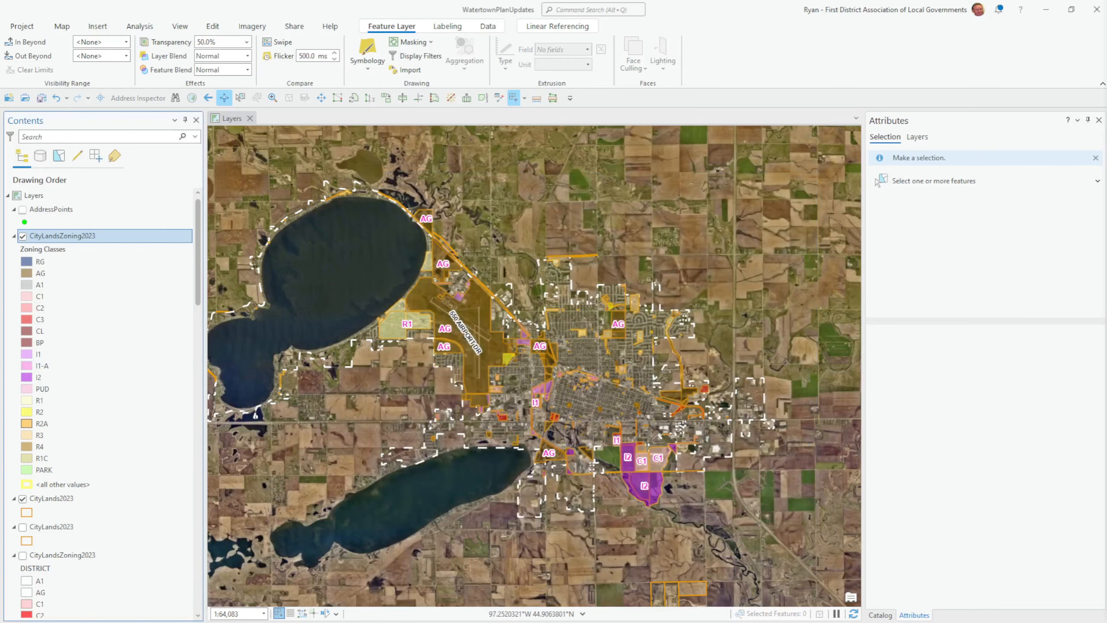